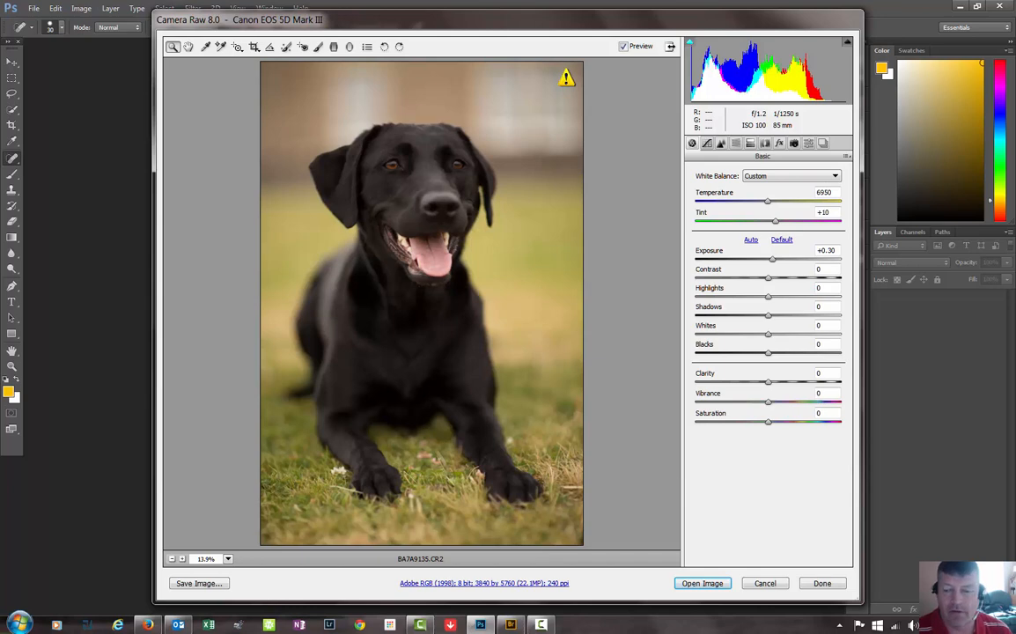
Step: Cancel the raw edit, switch to Bridge, reset BA7A9135.CR2 to Camera Raw Defaults and reopen it in Camera Raw
click(764, 583)
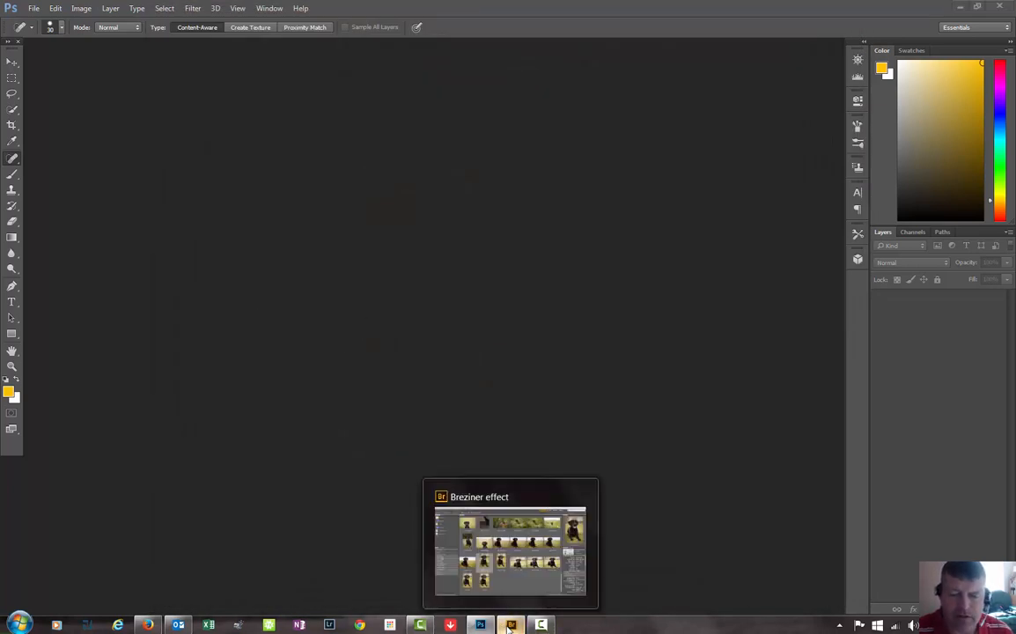
click(509, 626)
right_click(357, 406)
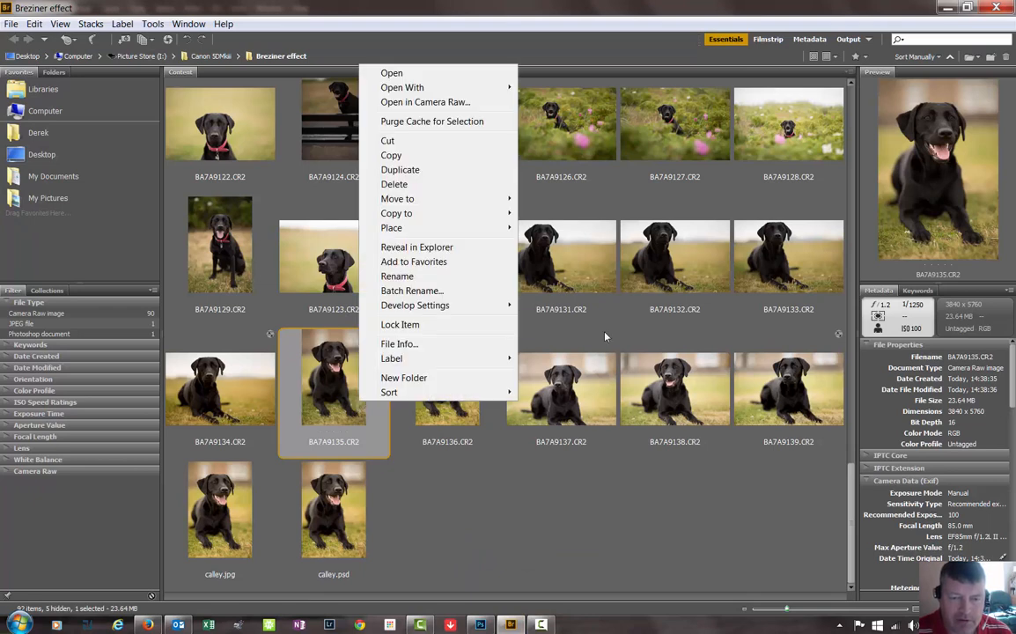
mouse_move(466, 310)
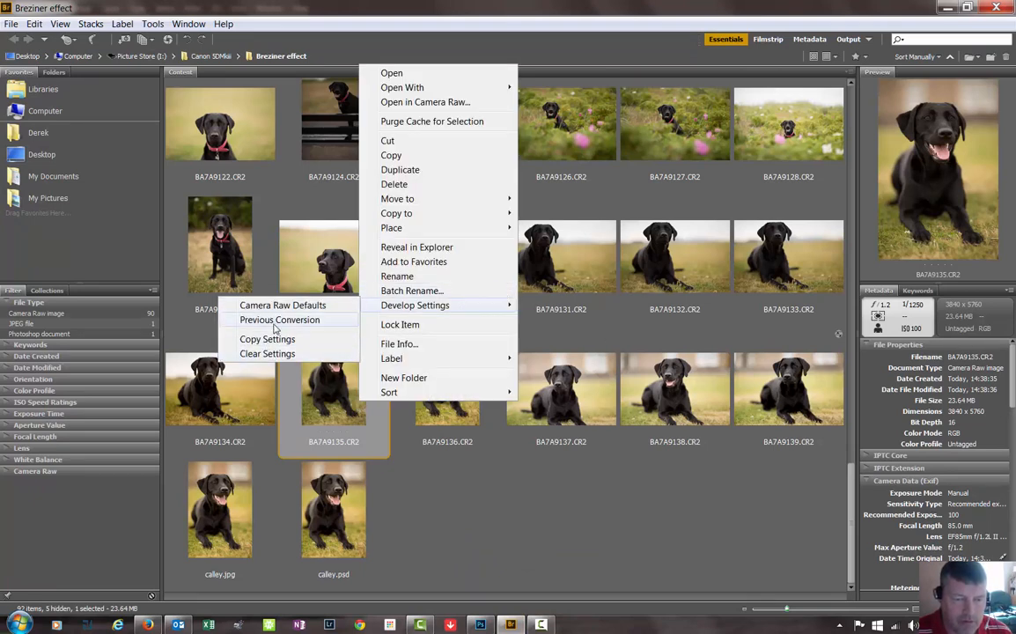
click(249, 304)
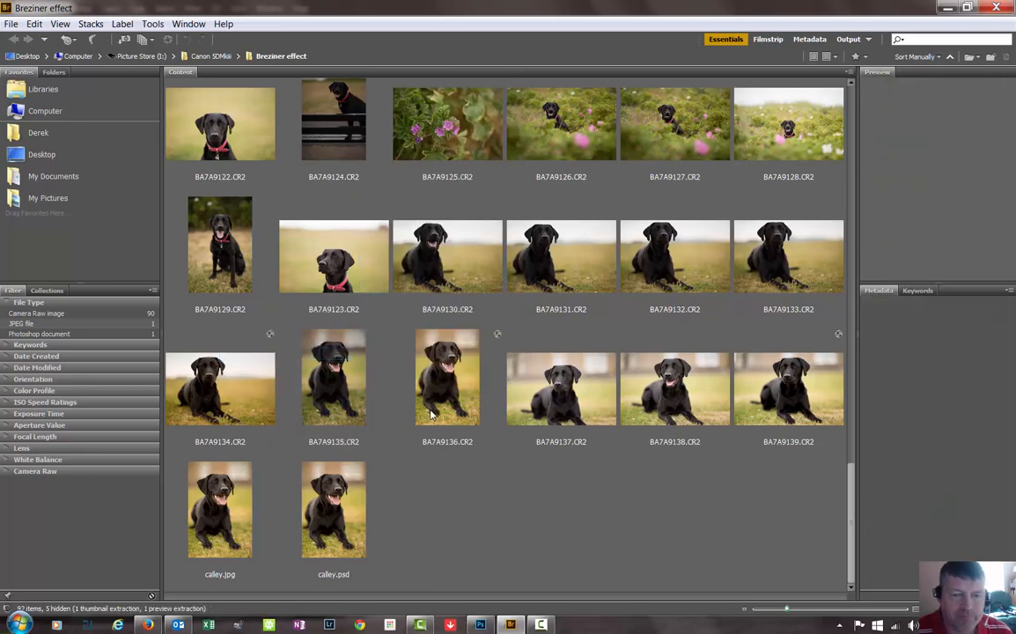
double_click(307, 356)
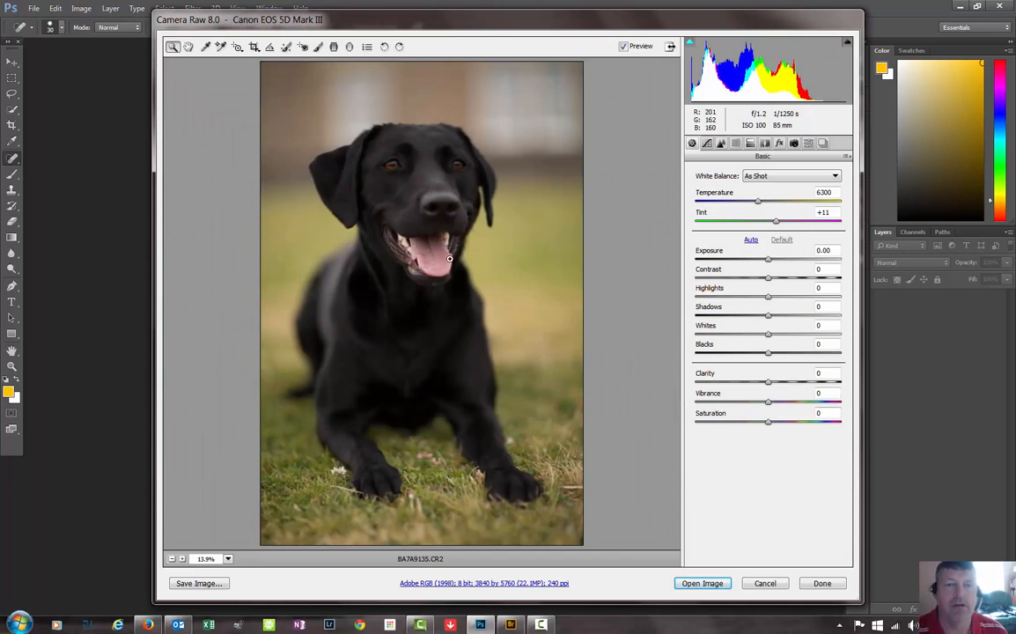
Step: Examine the dog's face, eye and forehead fur at high magnification, ending on the whole image
drag(319, 123, 537, 291)
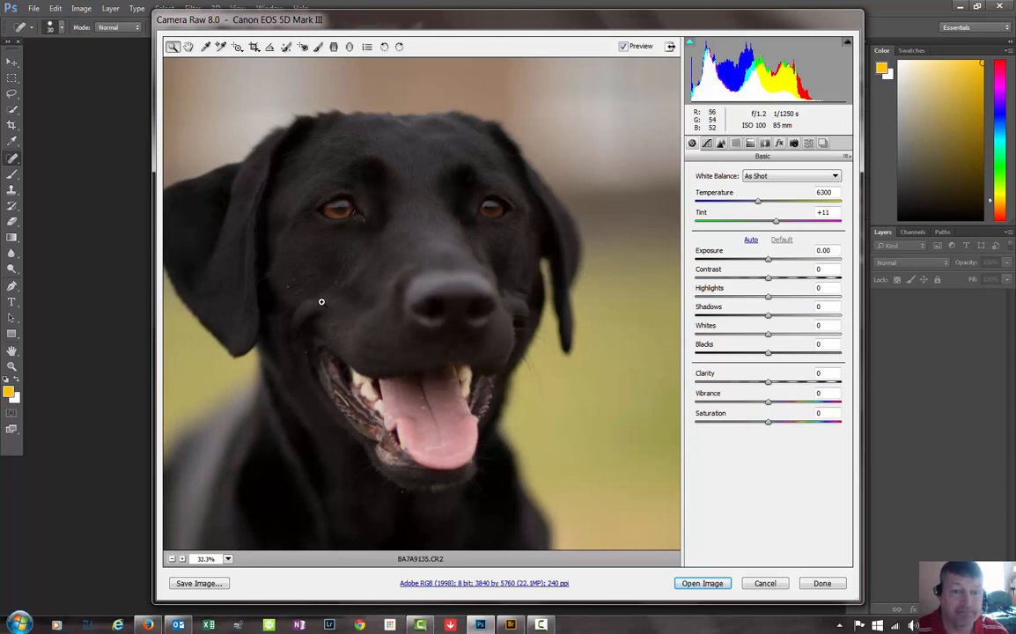
drag(304, 154, 415, 291)
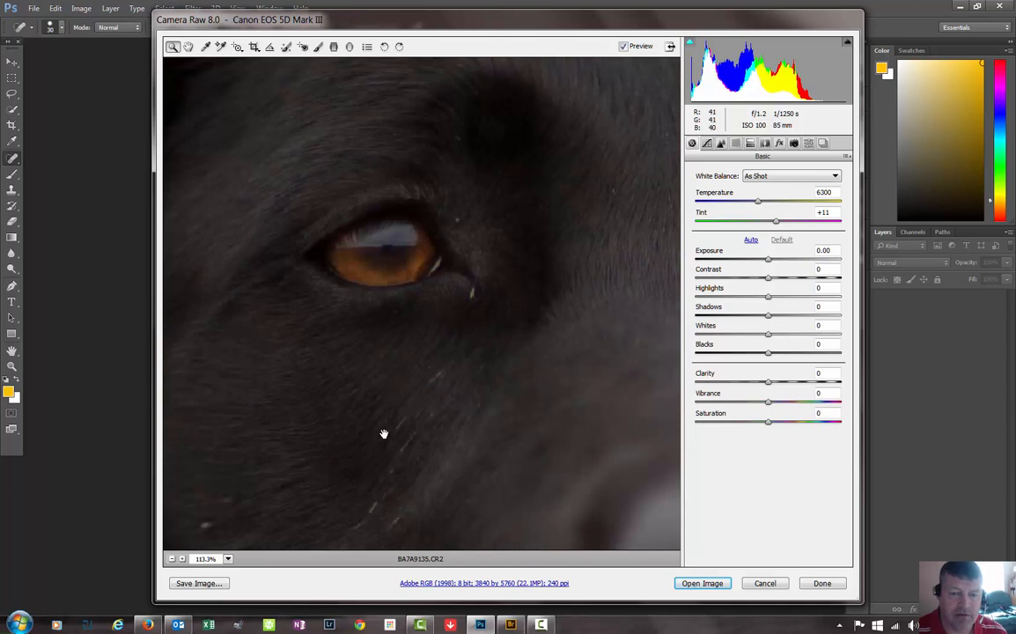
drag(384, 434, 564, 520)
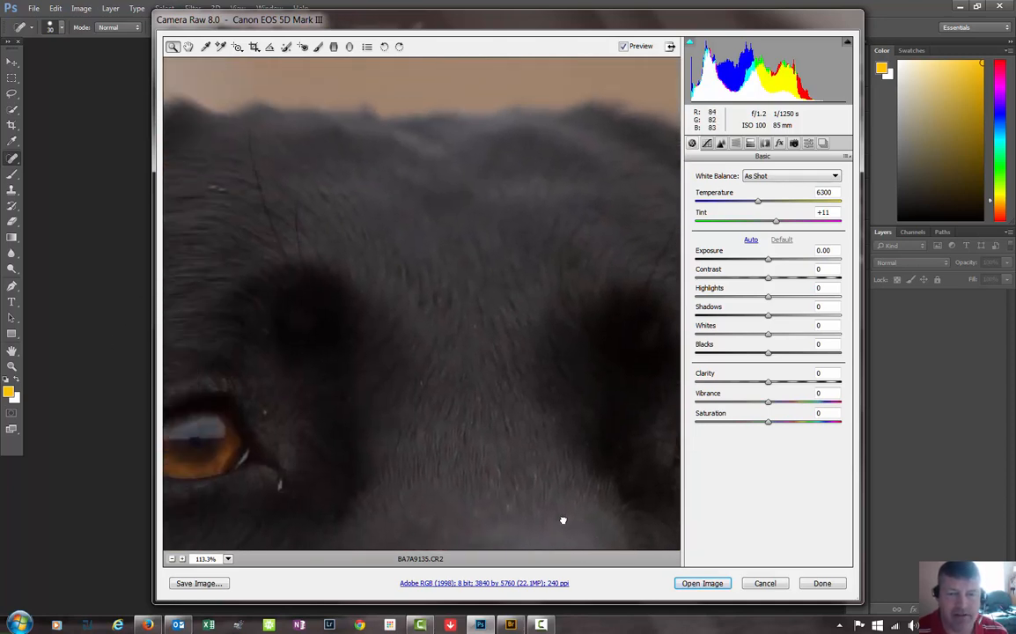
double_click(188, 47)
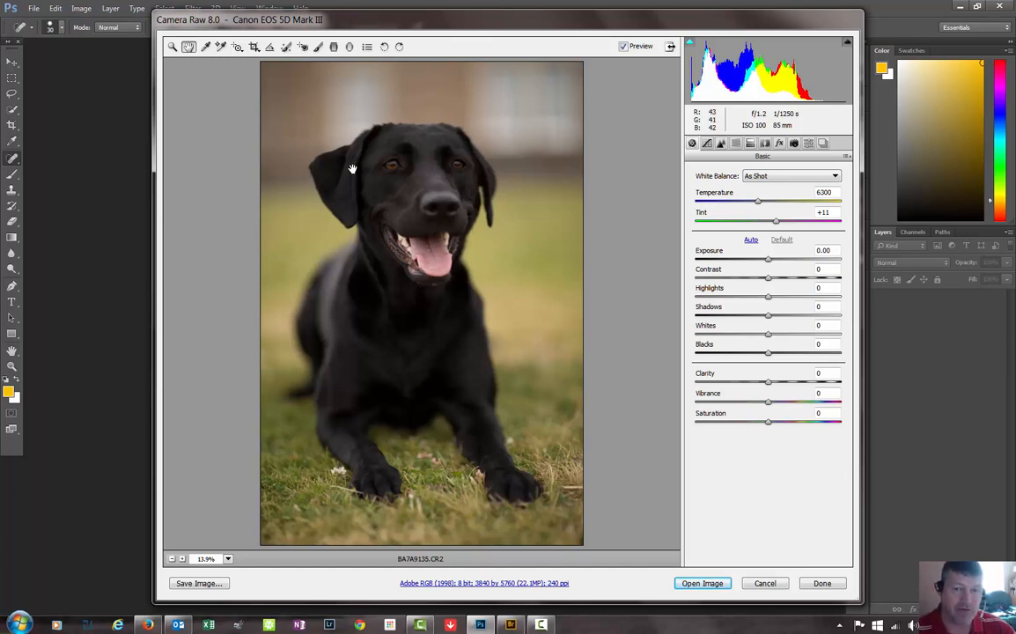
Step: Examine the sharpness of both eyes, the bridge of the nose and the stray hairs up close
key(z)
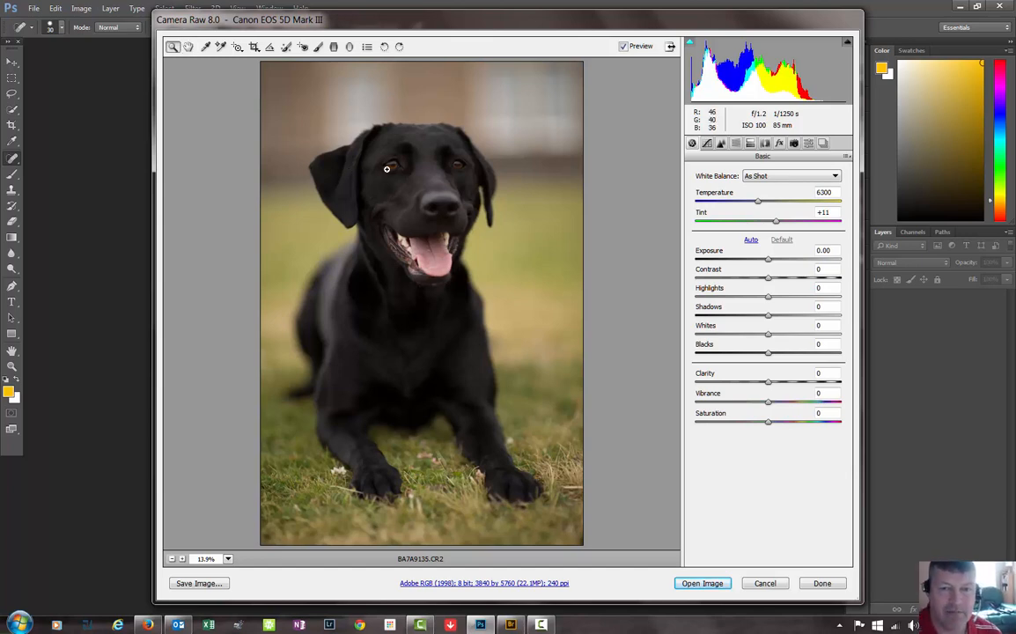
drag(418, 163, 472, 171)
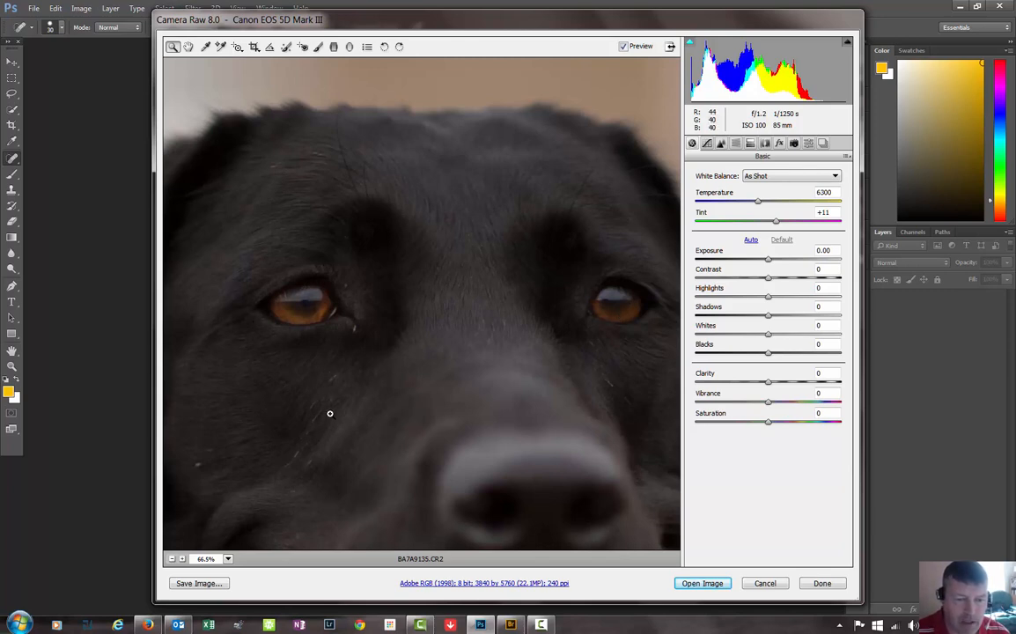
drag(248, 356, 383, 420)
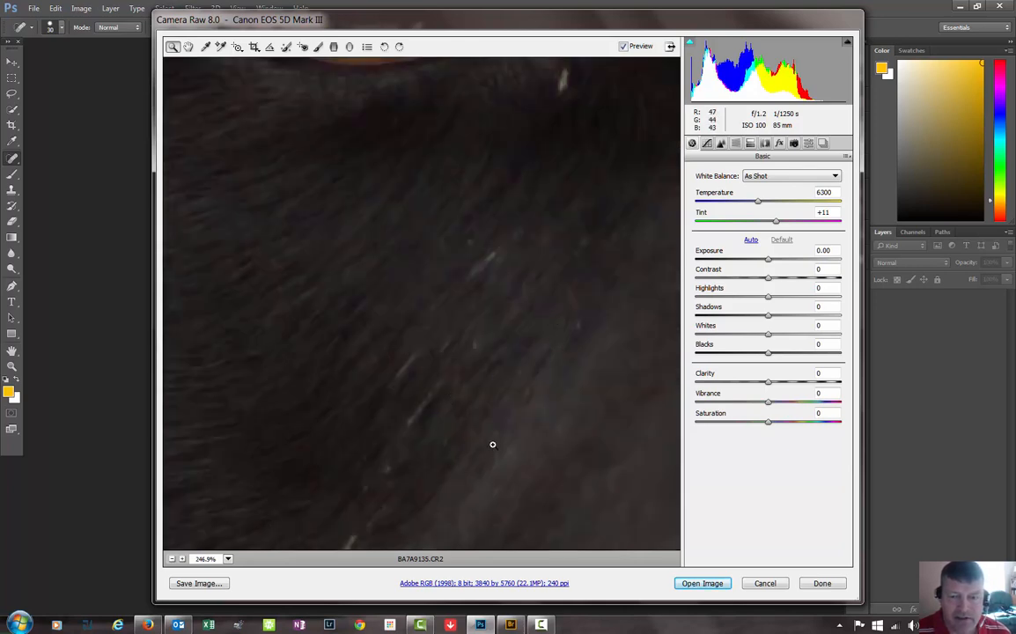
drag(479, 238, 442, 508)
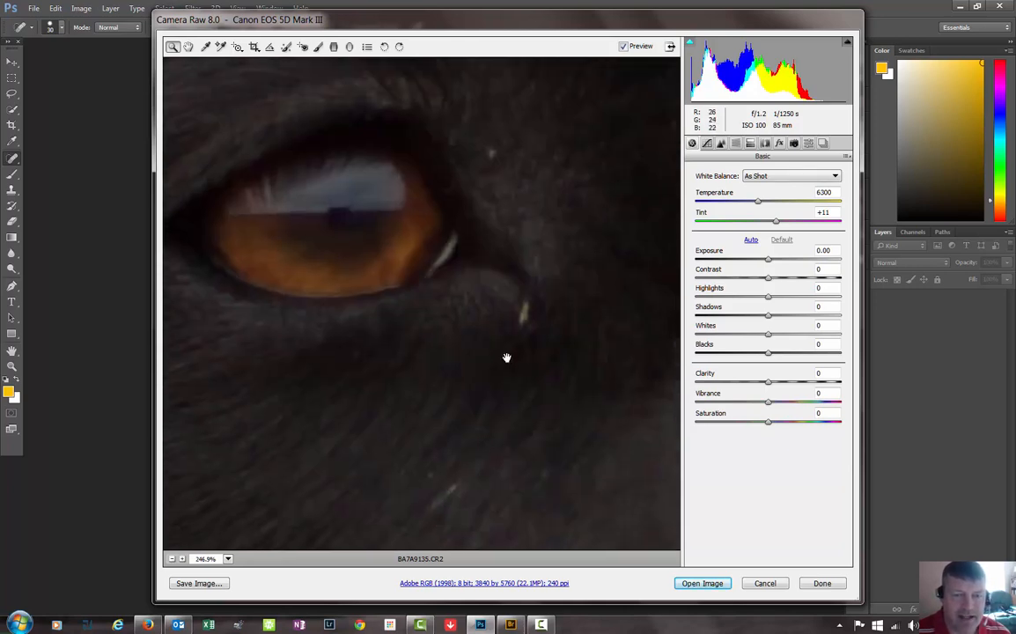
drag(491, 300, 472, 413)
drag(542, 295, 193, 319)
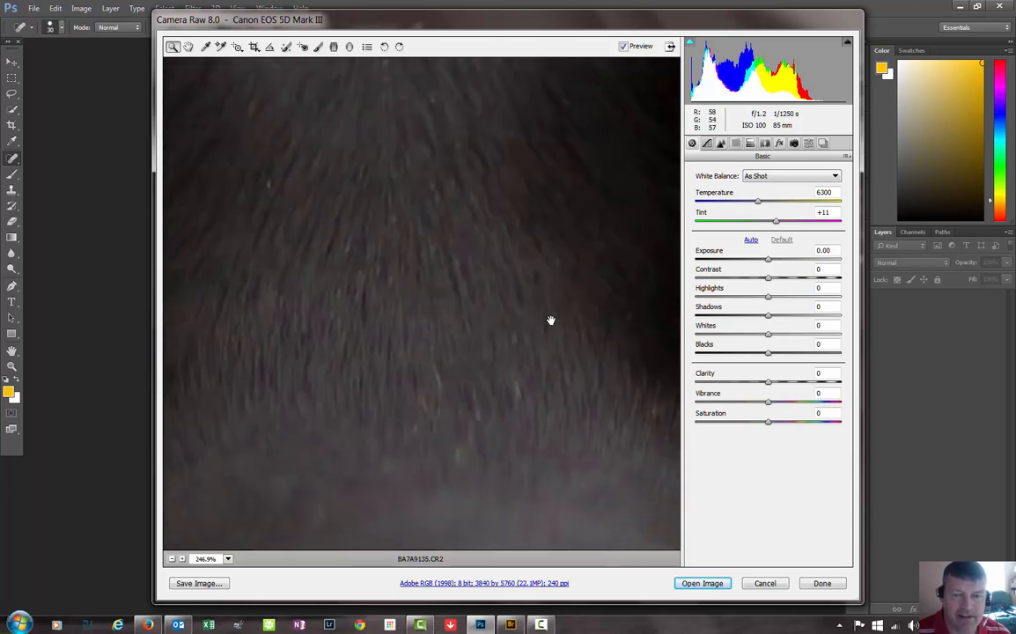
drag(551, 322, 258, 279)
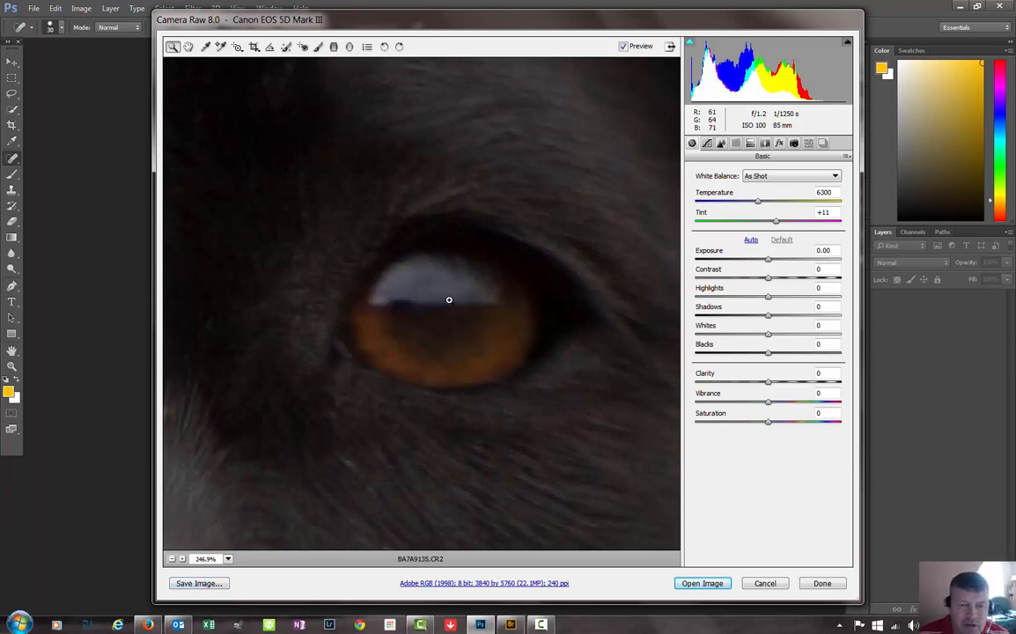
key(alt)
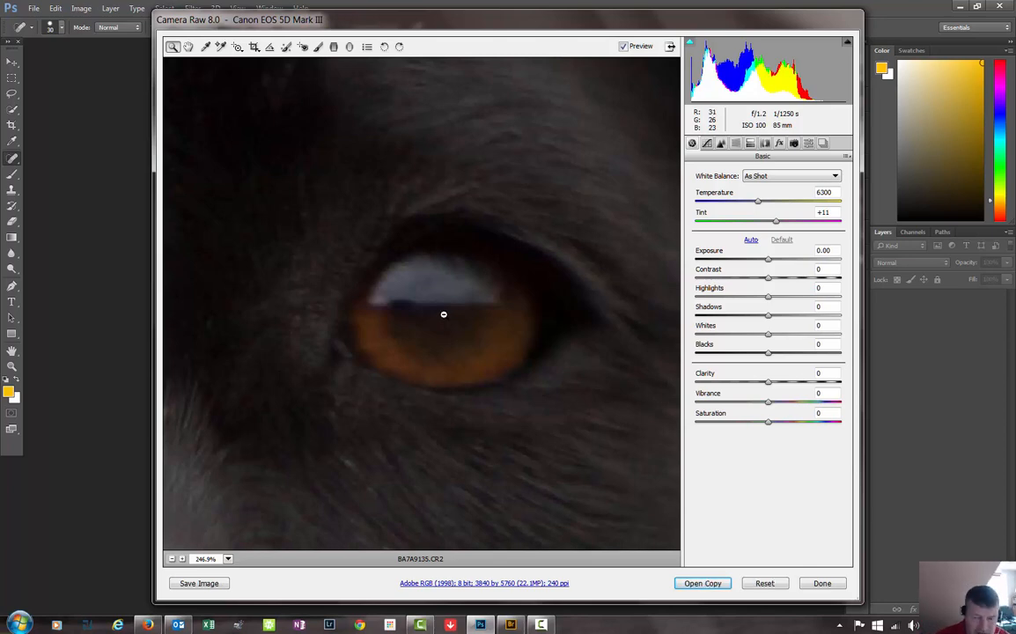
alt+click(438, 303)
alt+click(422, 302)
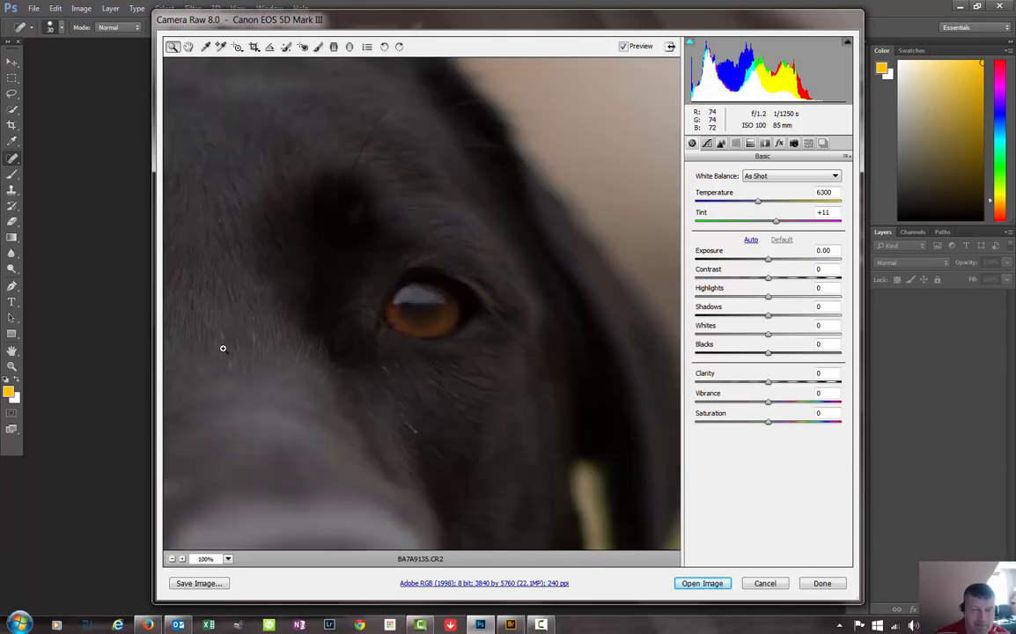
drag(389, 359, 613, 392)
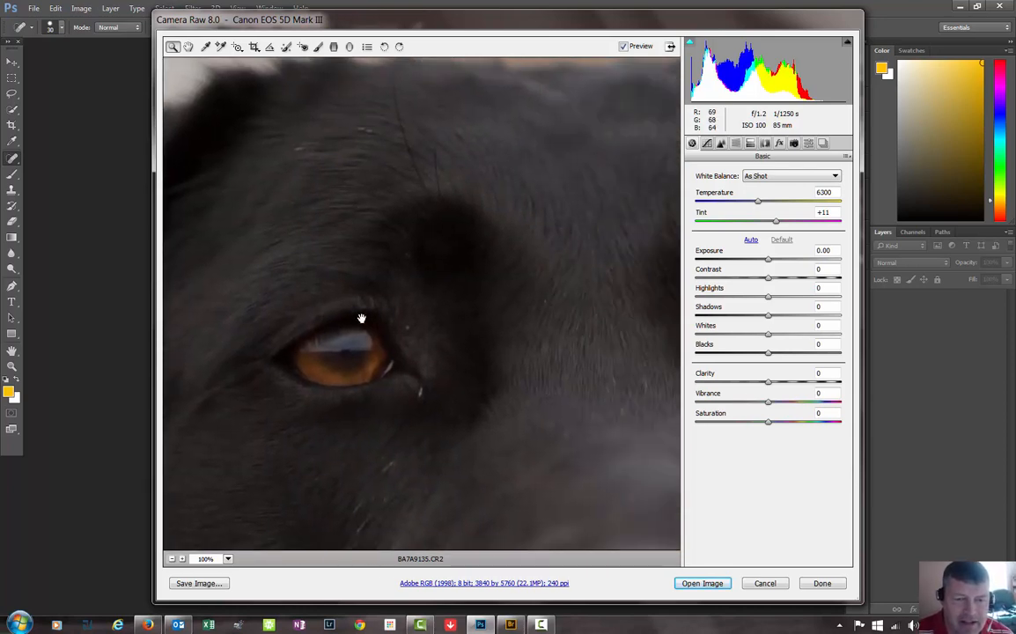
double_click(188, 48)
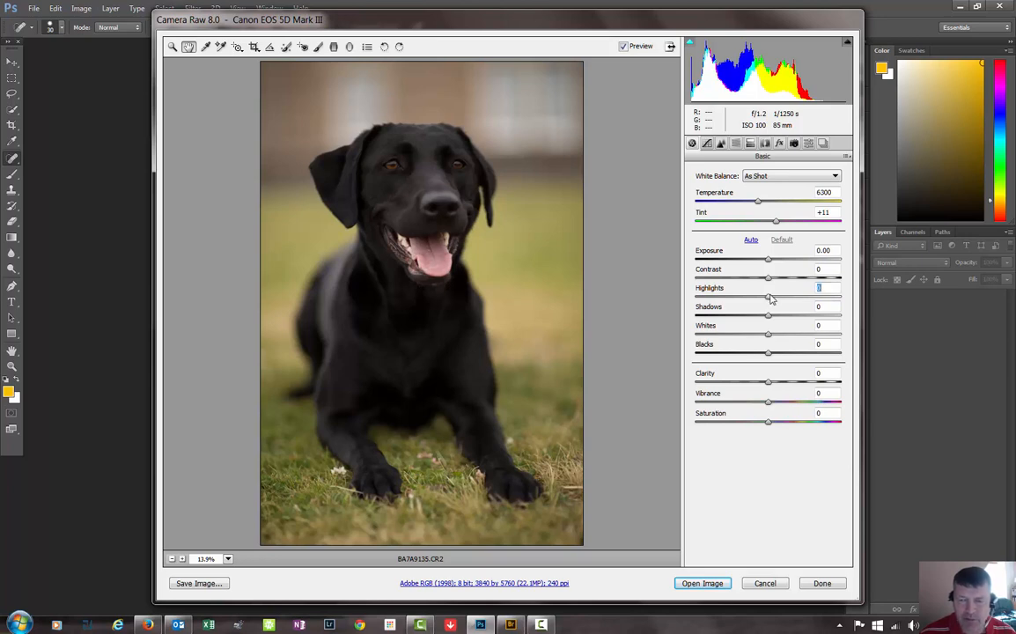
Step: Set Highlights to +10 and warm the white balance to a Temperature of 6850
drag(769, 295, 772, 296)
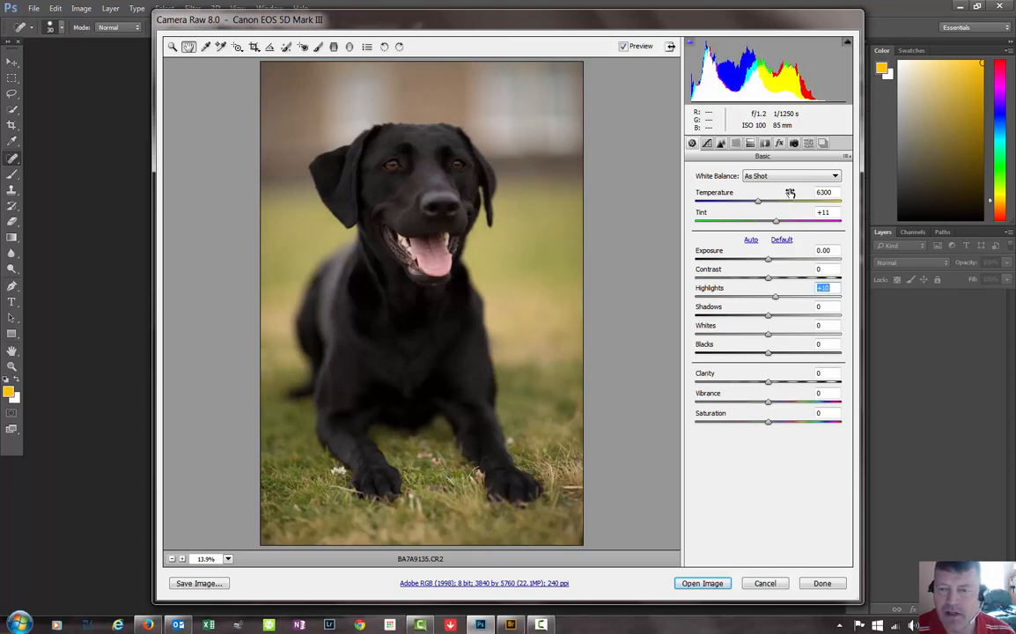
drag(757, 203, 761, 203)
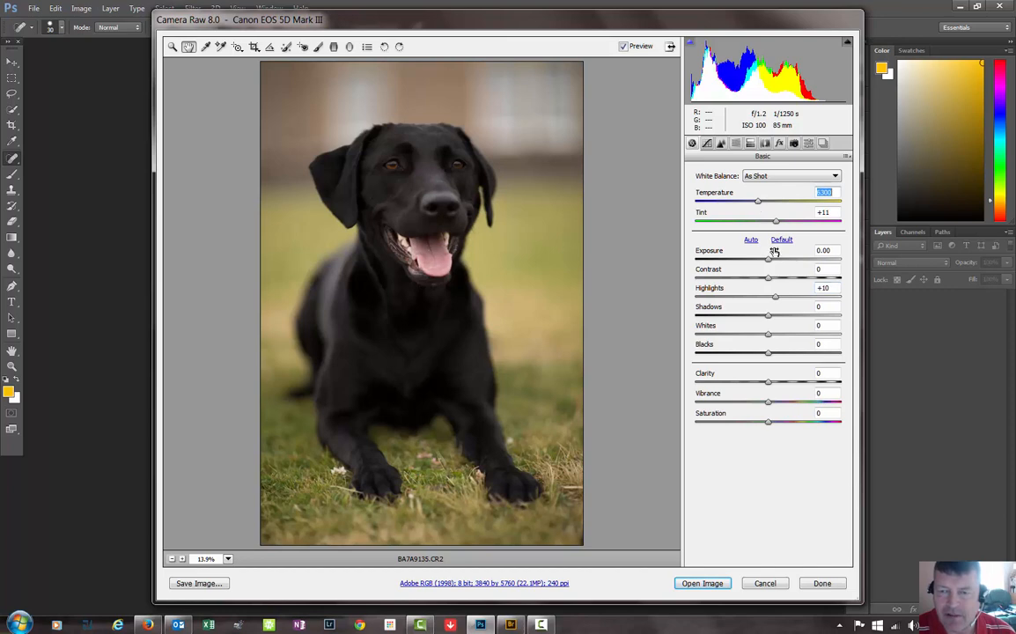
key(Up)
key(Up)
key(Up)
key(Up)
key(Up)
key(Up)
key(Up)
key(Up)
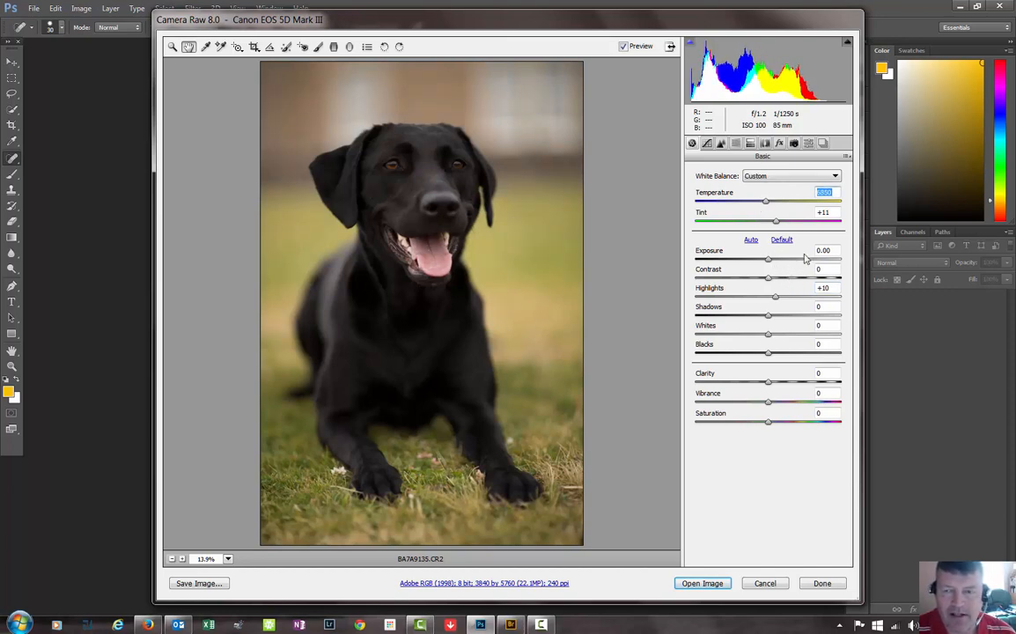
Step: Try the Shade white balance preset and return to the Custom white balance
click(803, 178)
key(Up)
key(Up)
key(Up)
key(Up)
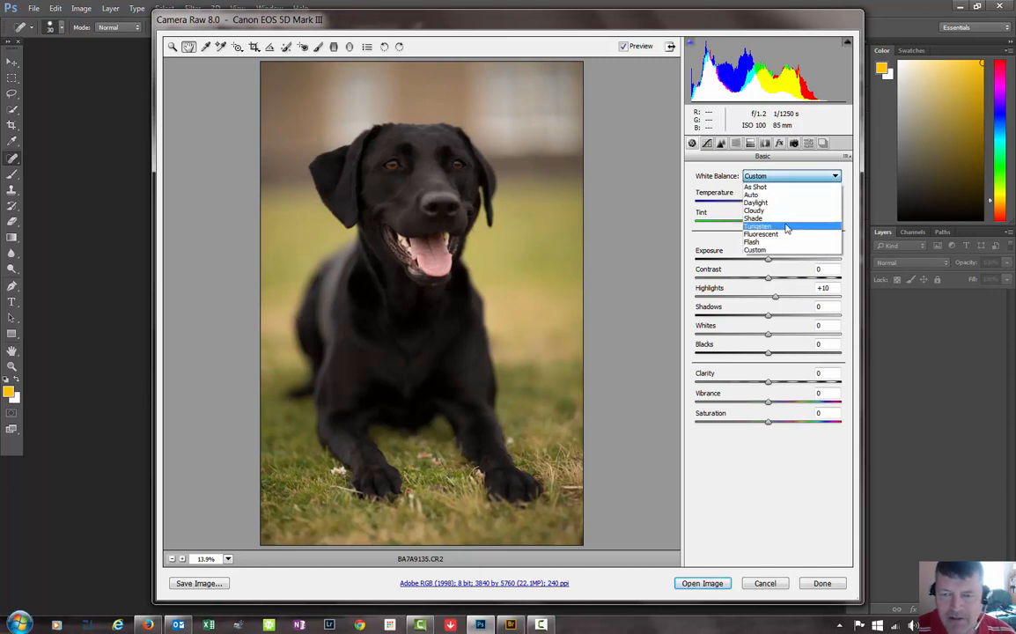
key(Return)
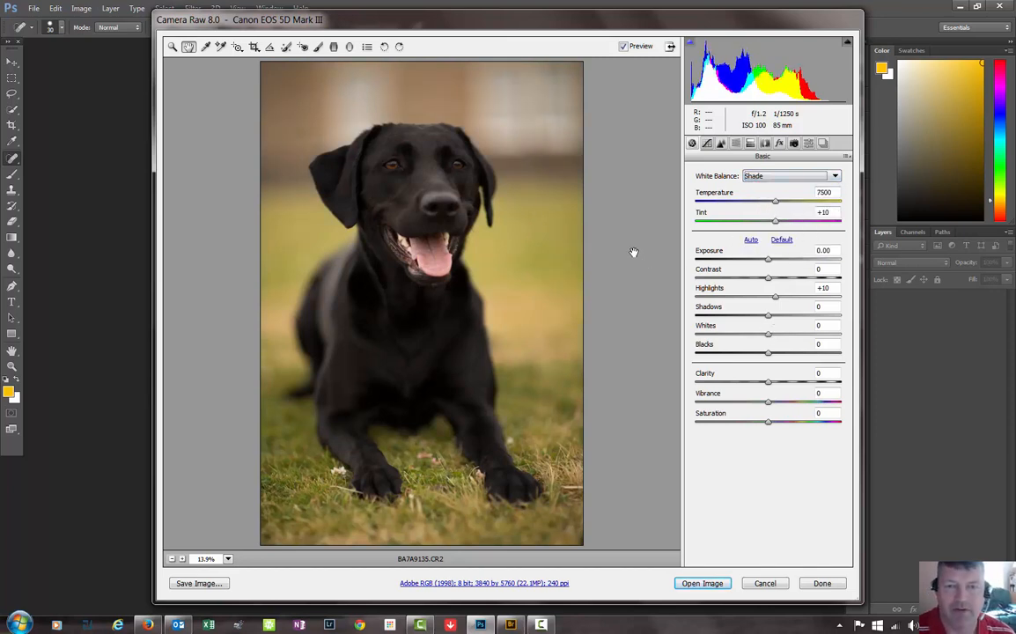
key(Down)
key(Down)
key(Down)
key(Down)
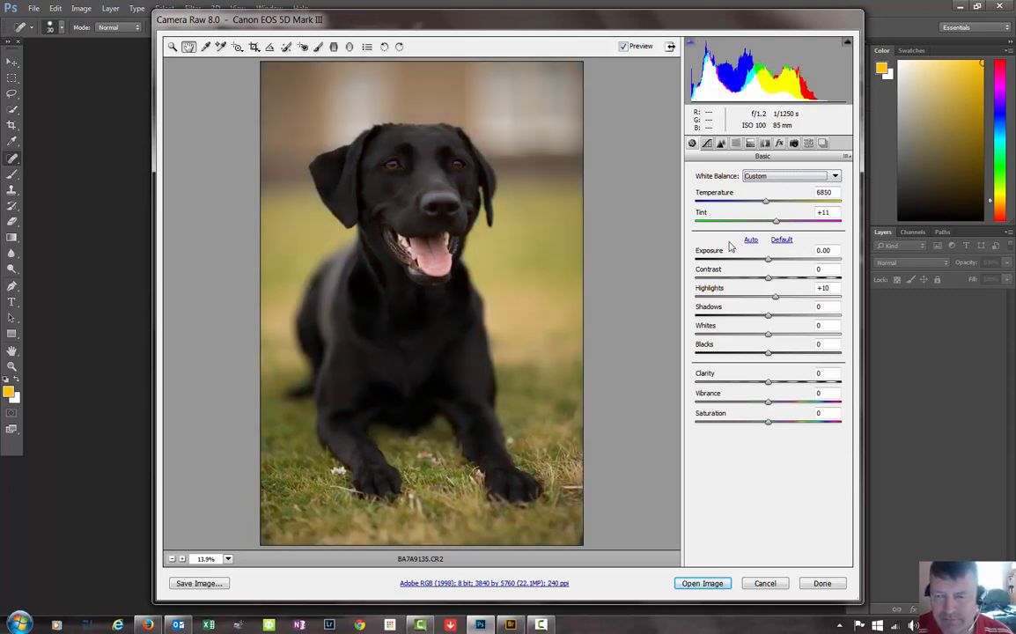
Step: Set the white balance Temperature to 7050
click(766, 204)
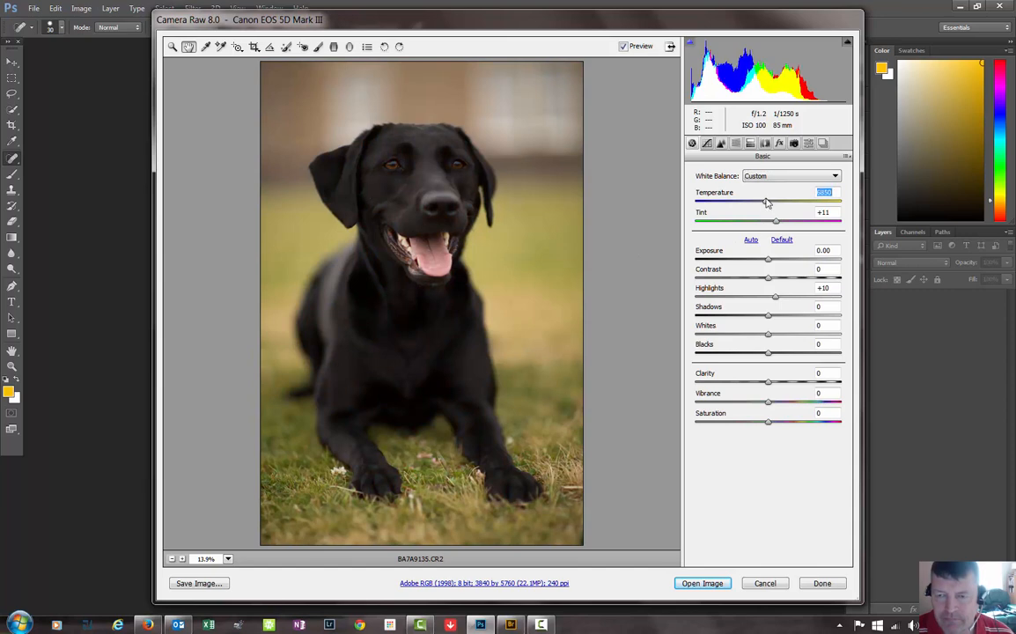
key(Down)
key(Down)
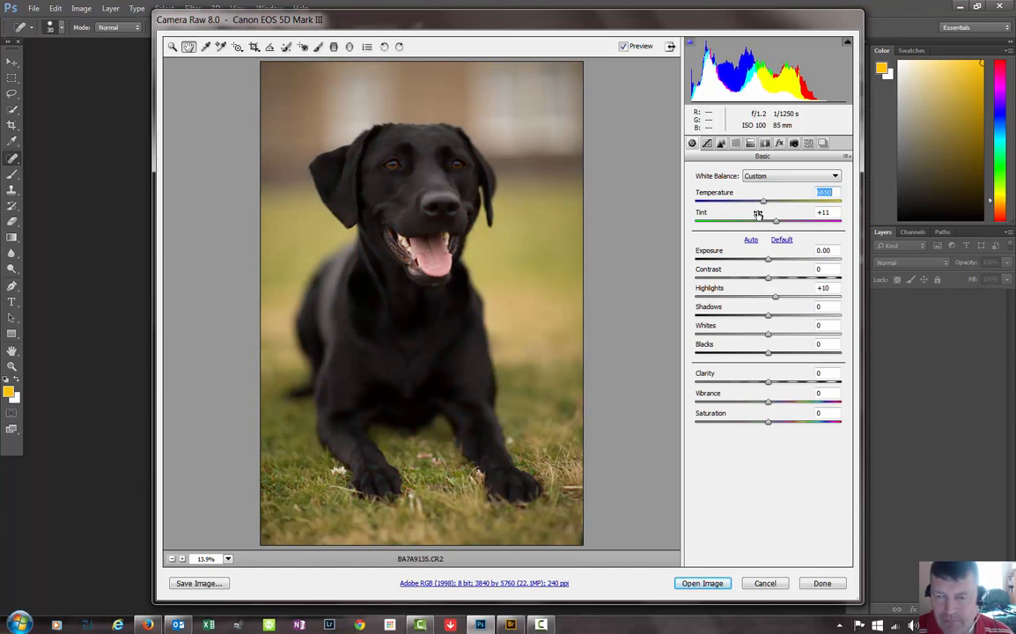
key(Down)
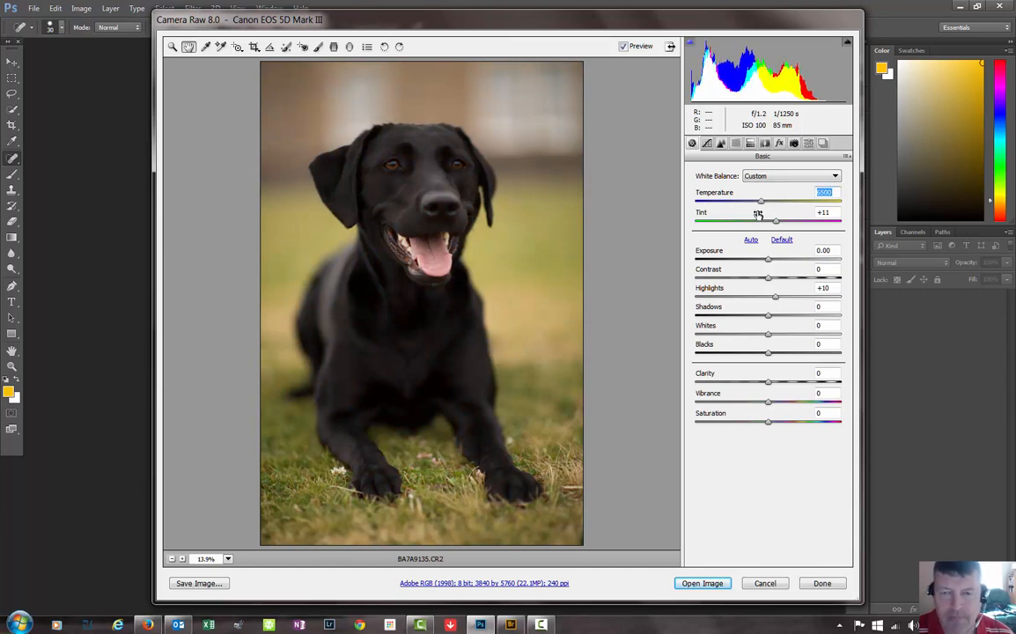
key(Up)
key(Up)
key(Up)
key(Up)
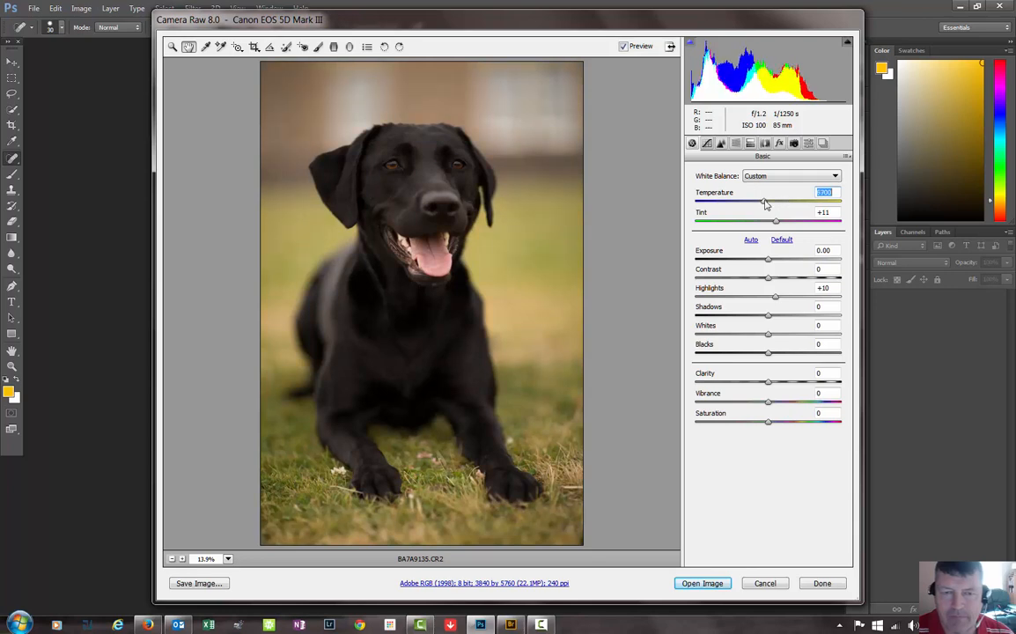
key(Up)
key(Up)
key(Up)
key(Up)
key(Up)
key(Up)
key(Up)
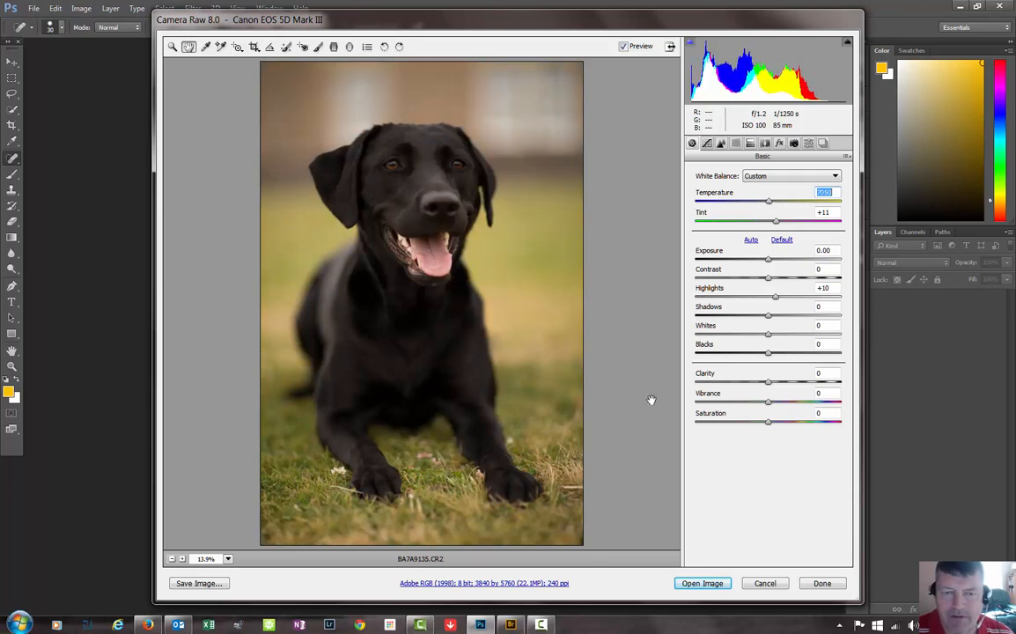
Step: Set Exposure to +0.30 and Vibrance to +29
click(768, 261)
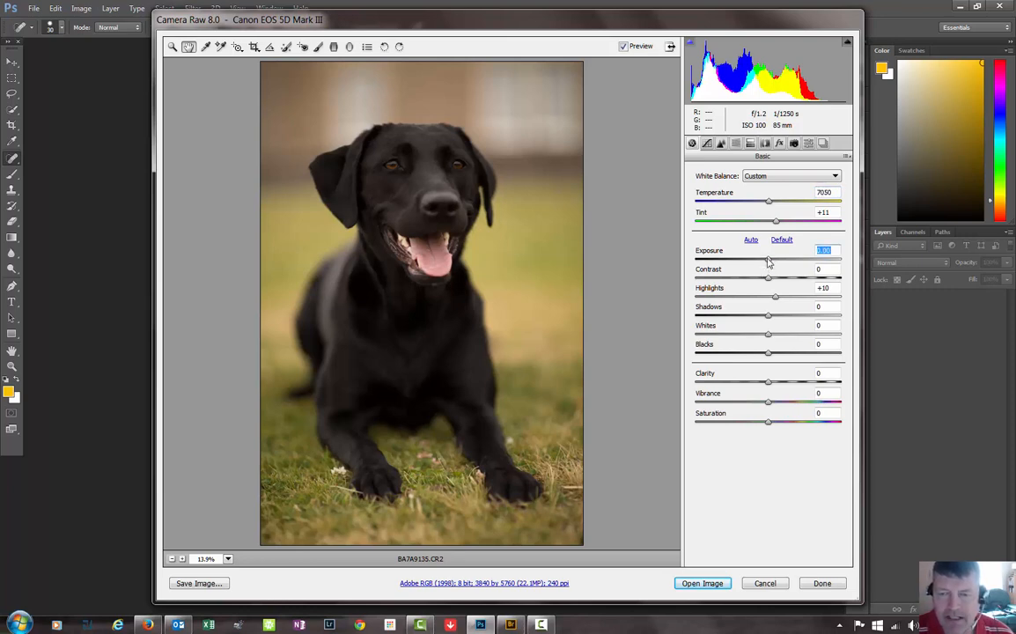
drag(767, 260, 772, 260)
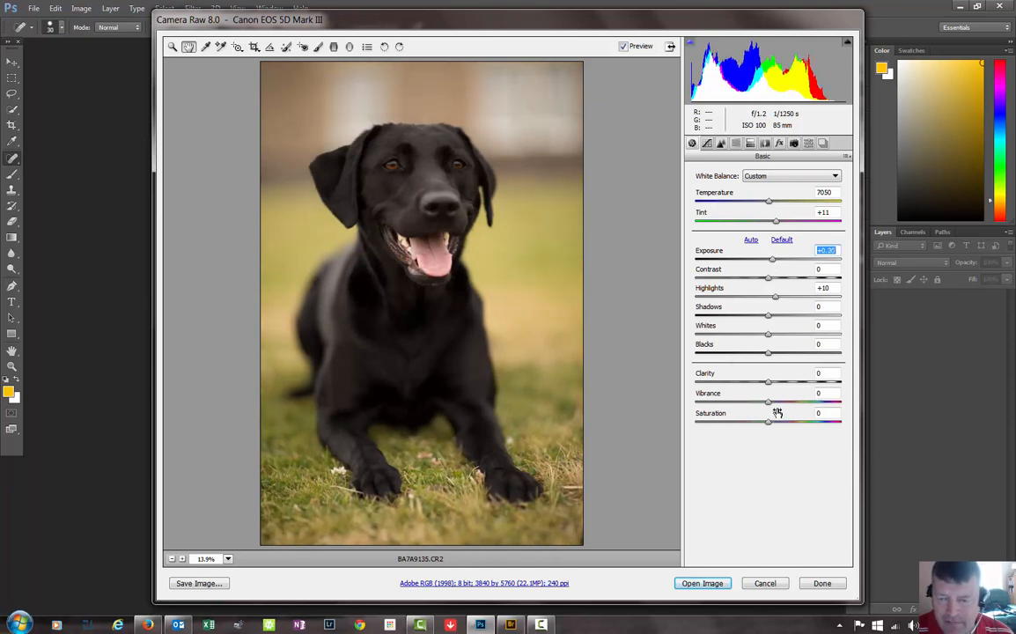
click(768, 402)
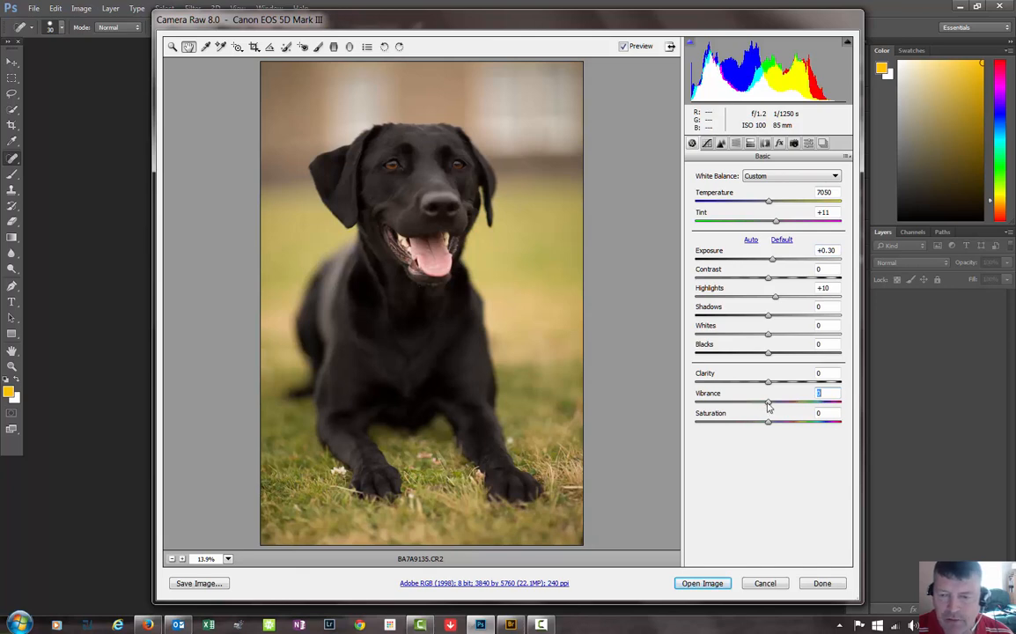
drag(770, 404, 790, 408)
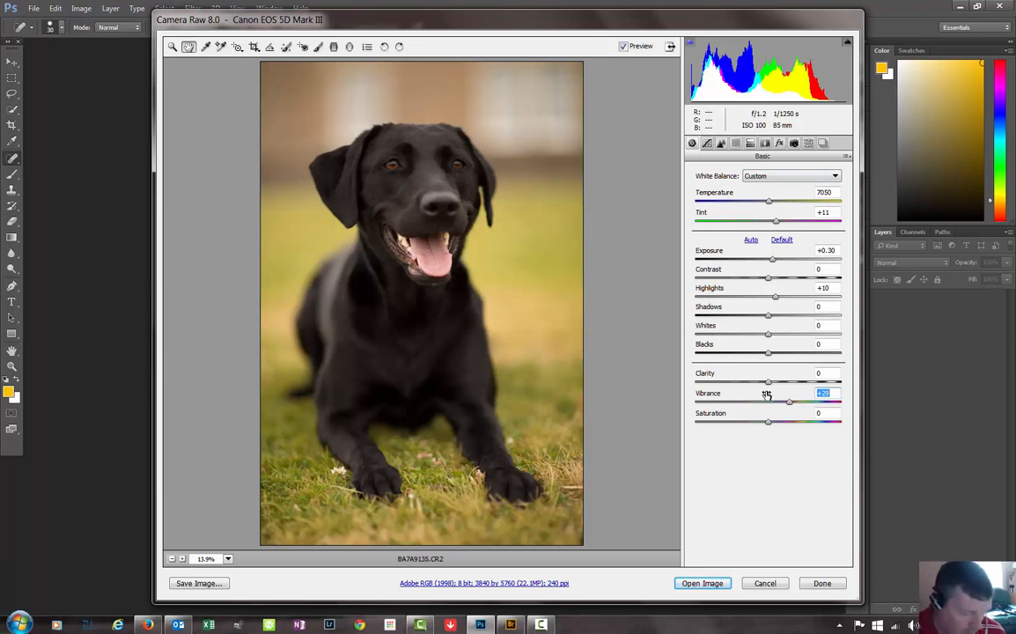
Step: Set Blacks to -12 using the shadow clipping preview
key(alt)
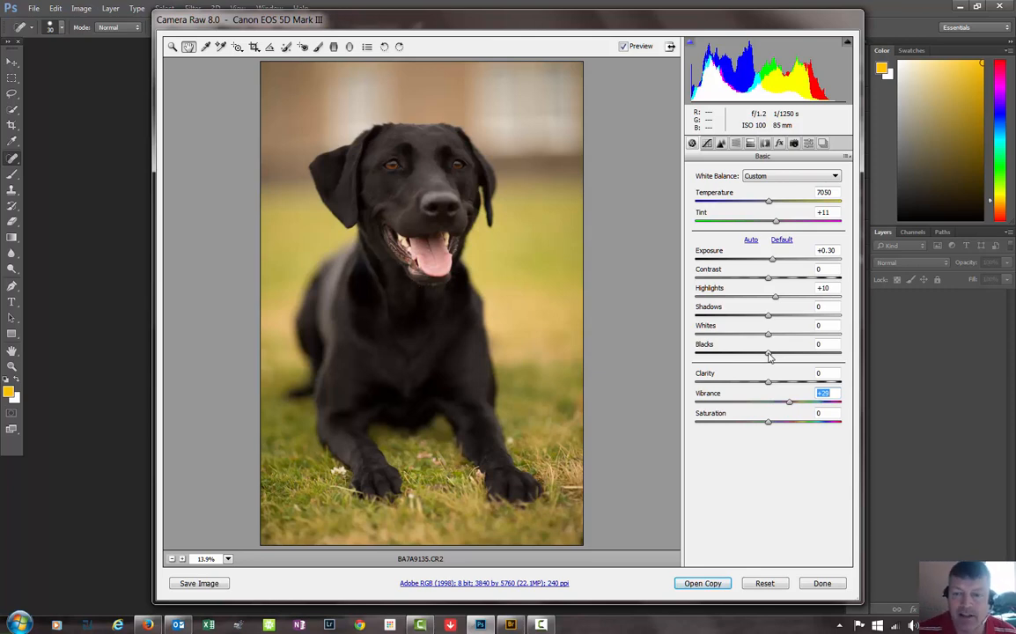
alt+click(768, 354)
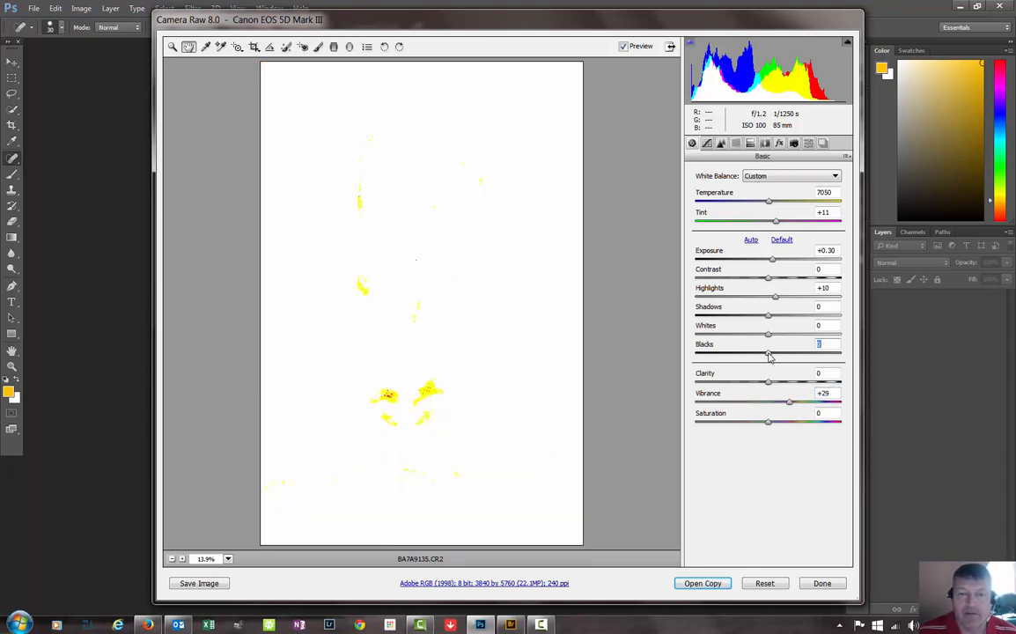
drag(769, 355, 760, 355)
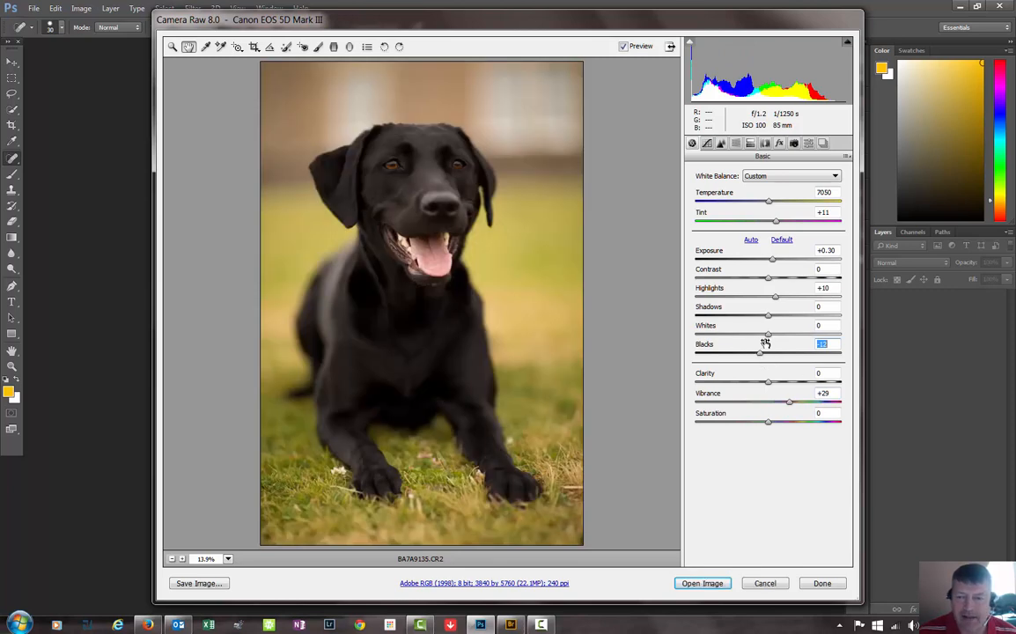
Step: Set Whites to +42 and reduce Vibrance to +3
drag(768, 337, 800, 341)
key(alt)
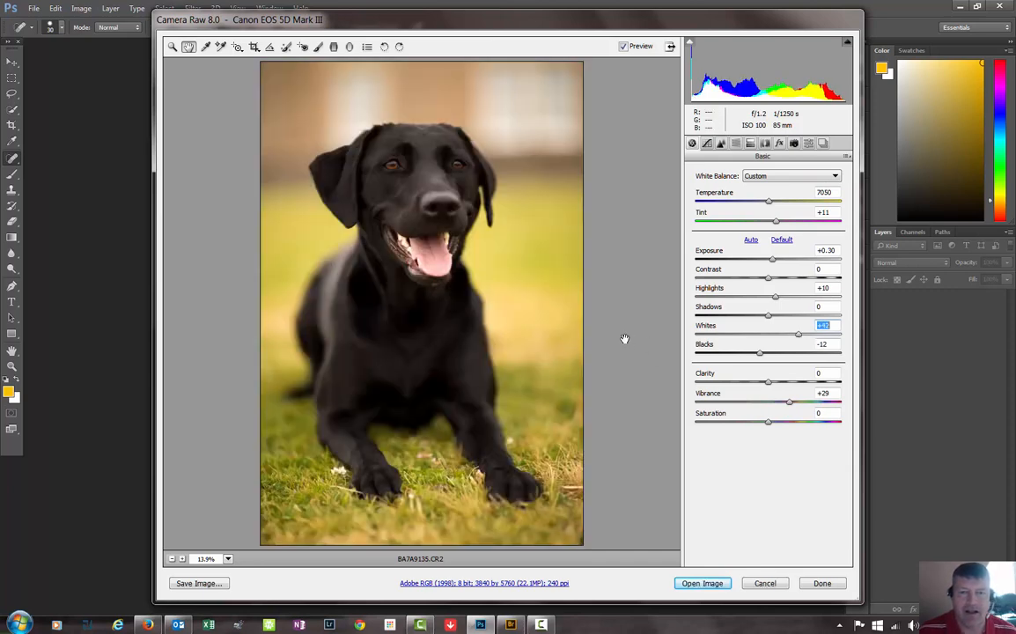
click(788, 404)
drag(788, 404, 770, 406)
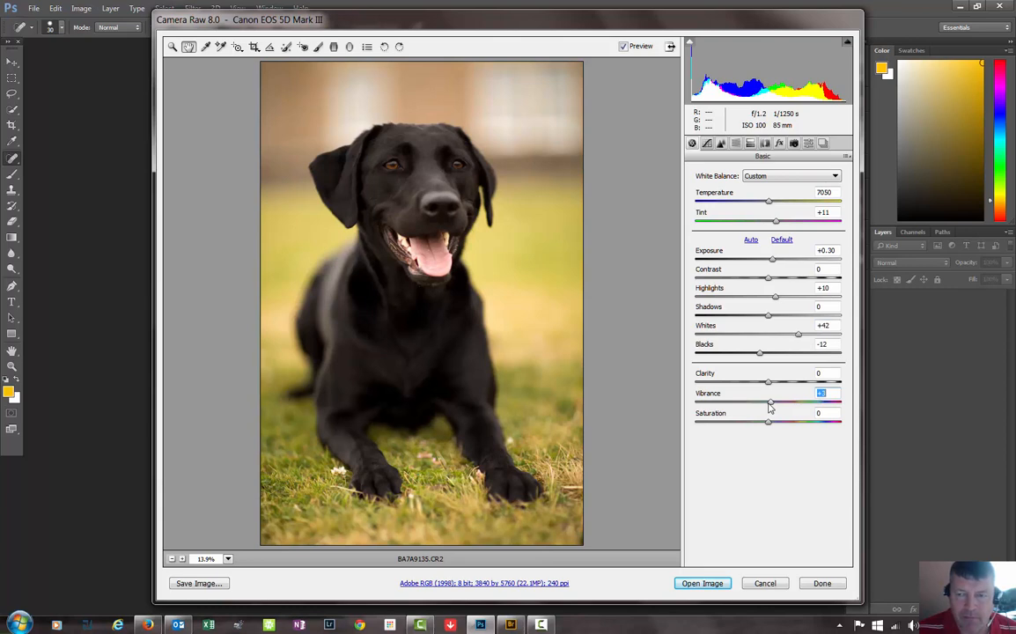
Step: Try shifting the Tint towards green and undo the change
click(779, 227)
drag(778, 227, 766, 233)
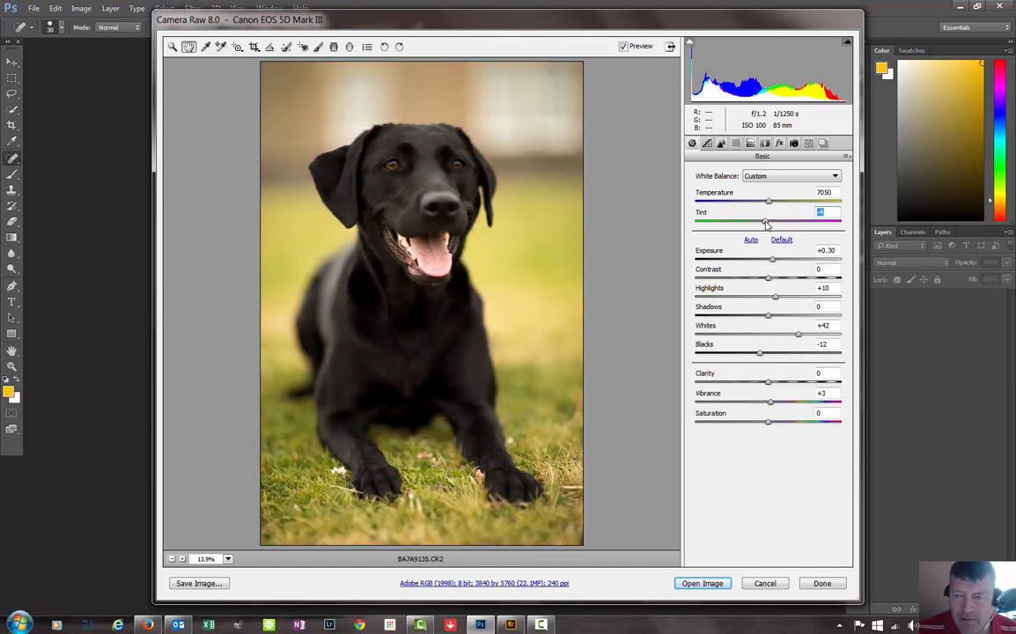
key(ctrl+z)
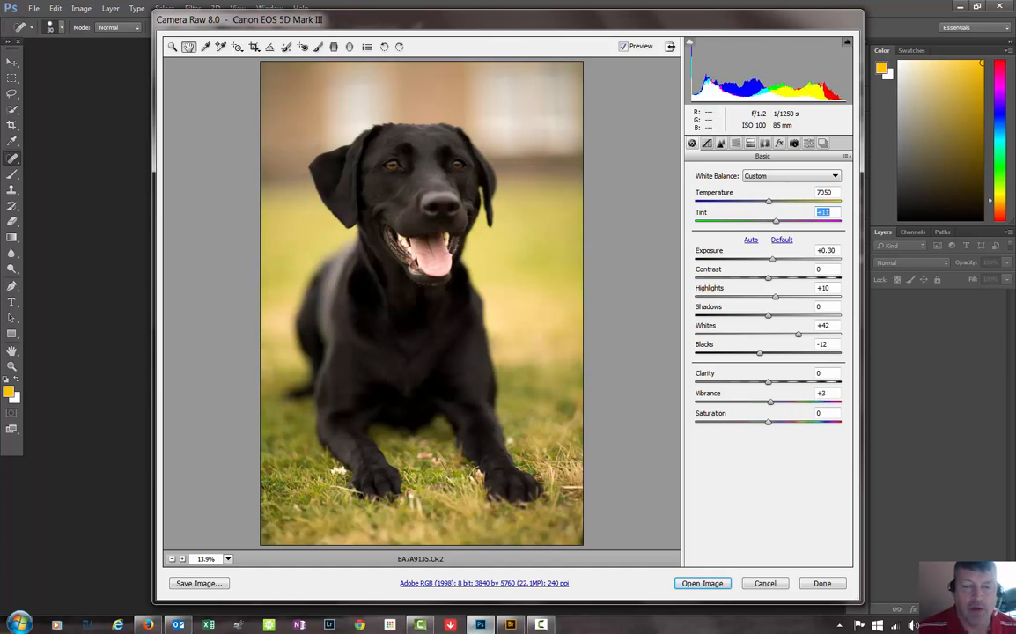
Step: Open the adjusted raw image in Photoshop and add a new empty layer above the Background
mouse_move(480, 624)
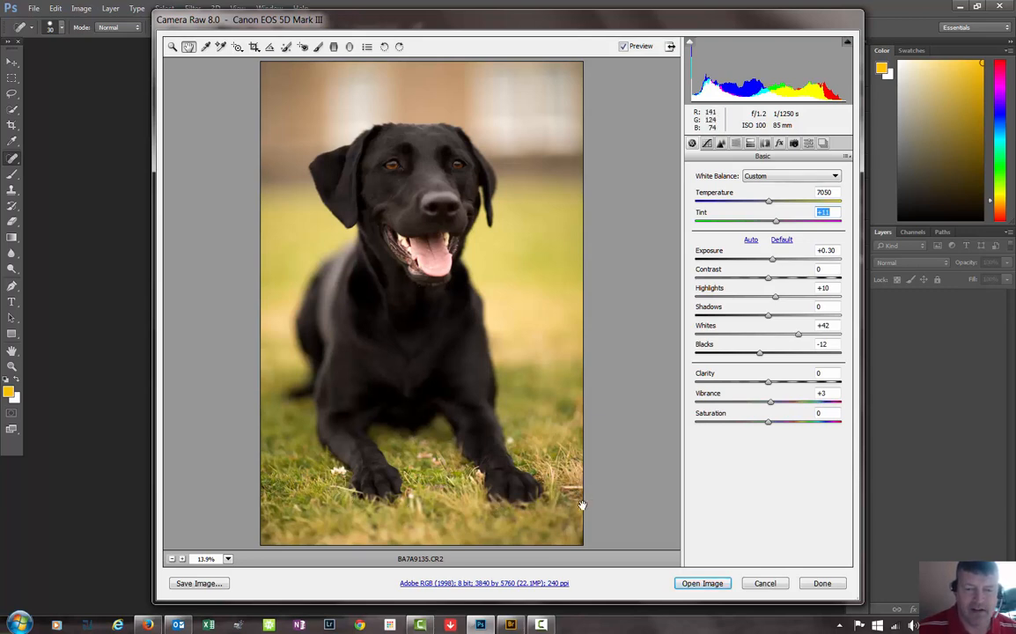
click(717, 587)
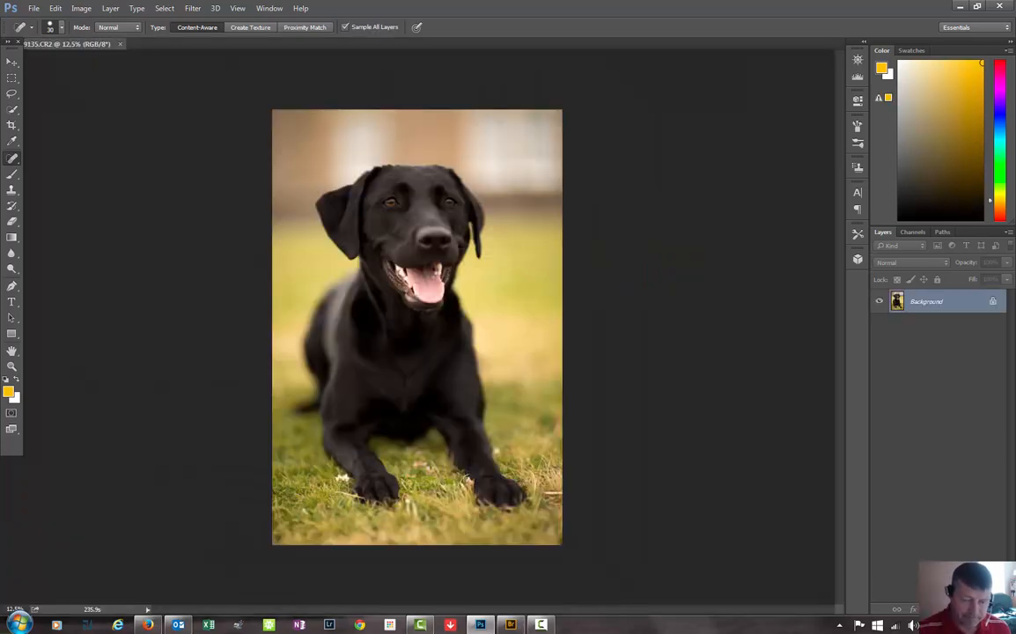
key(ctrl+plus)
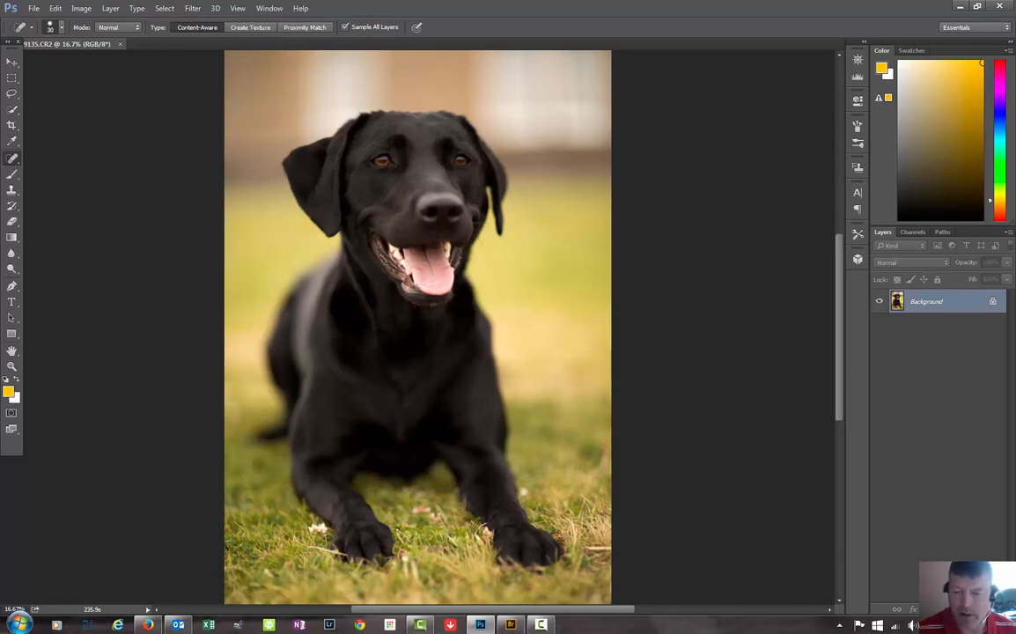
key(ctrl+shift+alt+n)
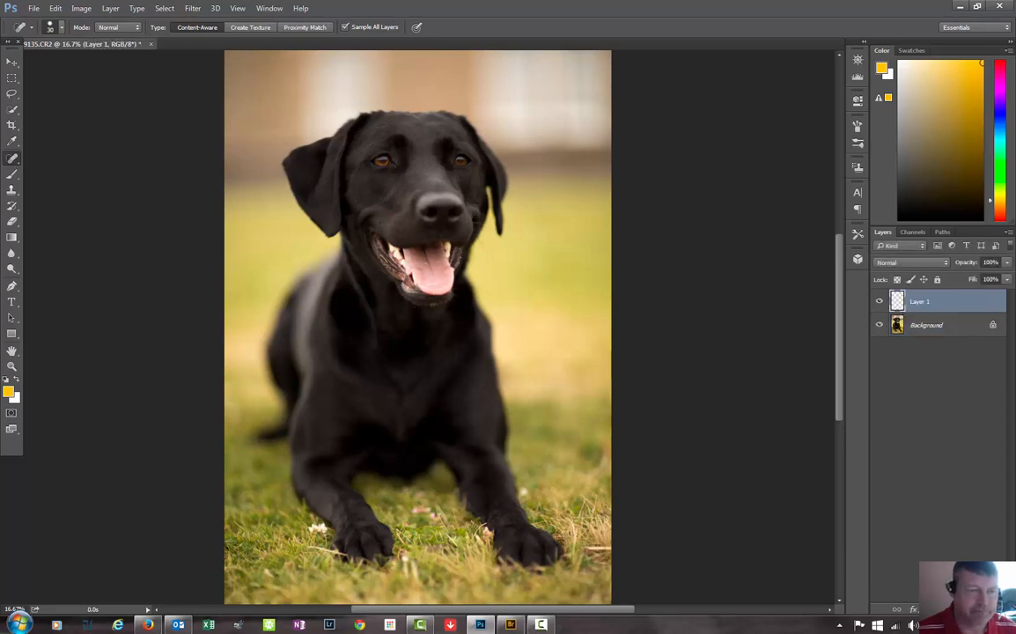
Step: Examine the dog's chin, mouth, eyes and face at 66.7% for specks and blemishes that need retouching
key(ctrl+plus)
key(ctrl+plus)
key(ctrl+plus)
key(ctrl+plus)
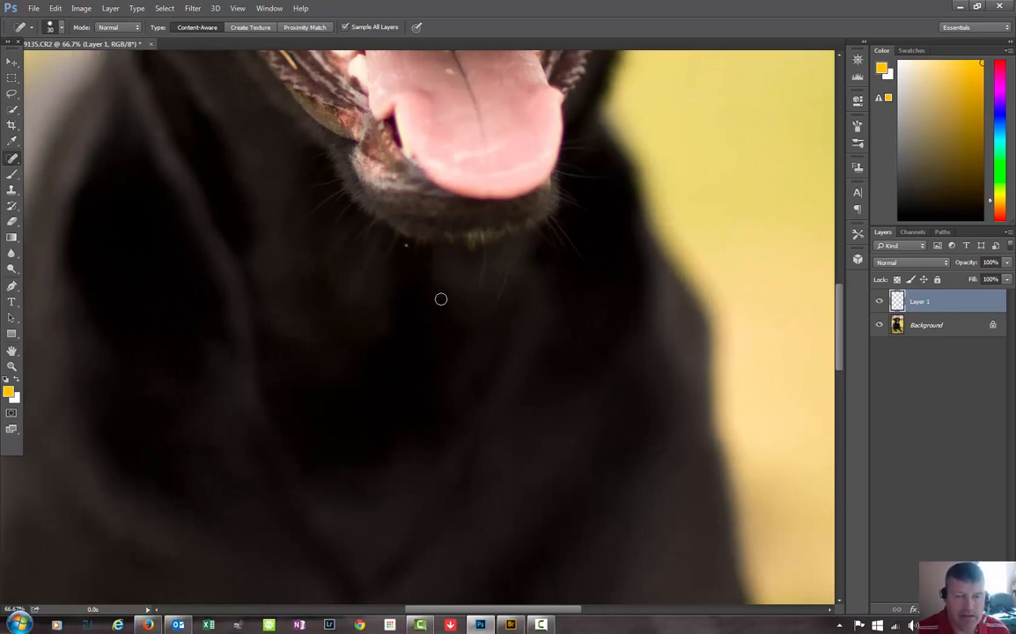
key(space)
drag(422, 251, 417, 437)
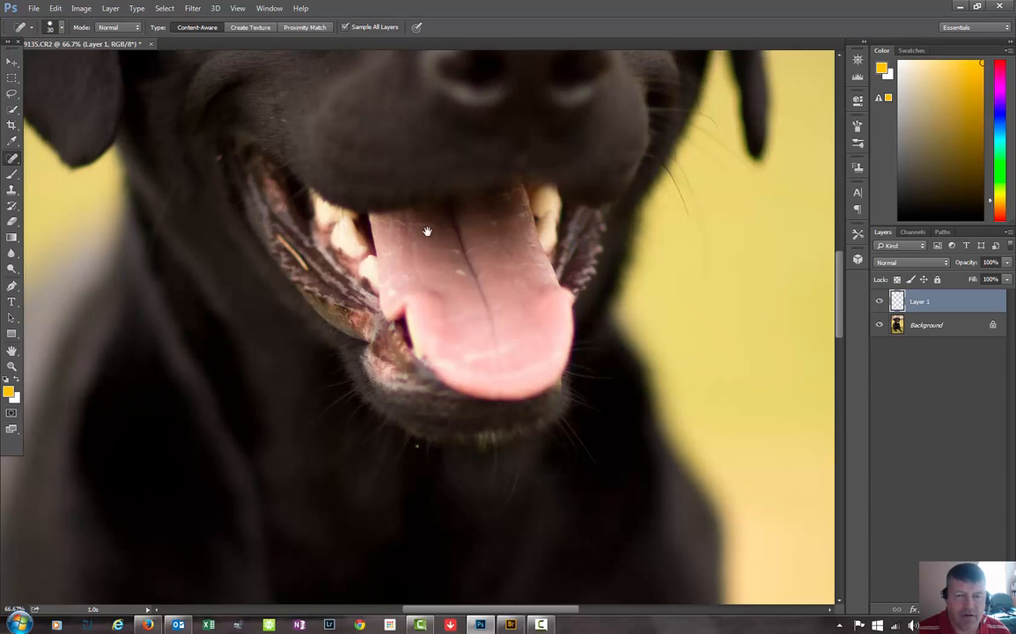
drag(431, 237, 543, 467)
drag(409, 325, 405, 441)
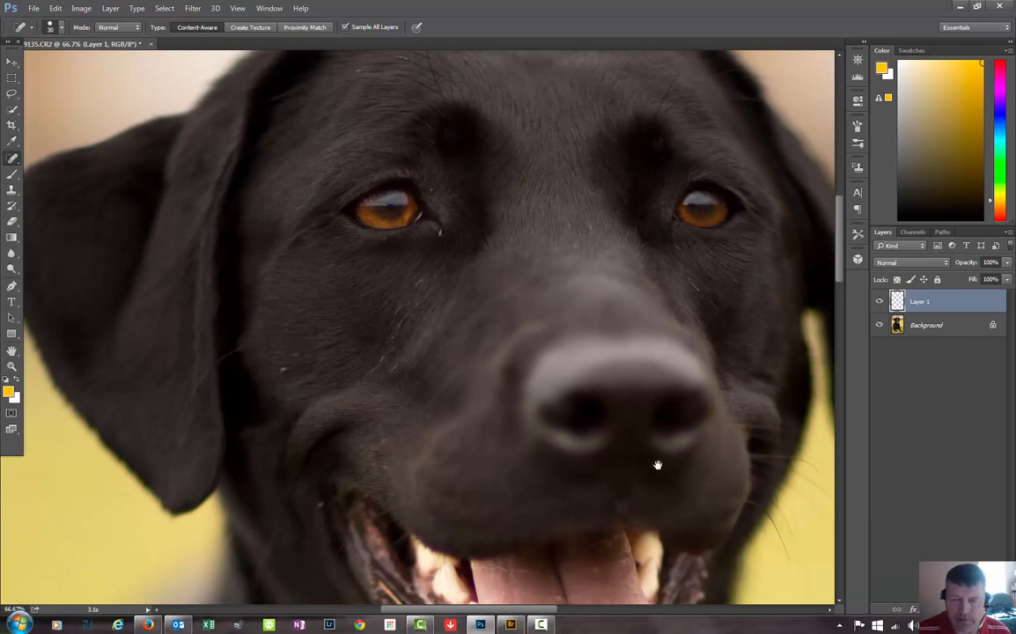
drag(350, 363, 98, 317)
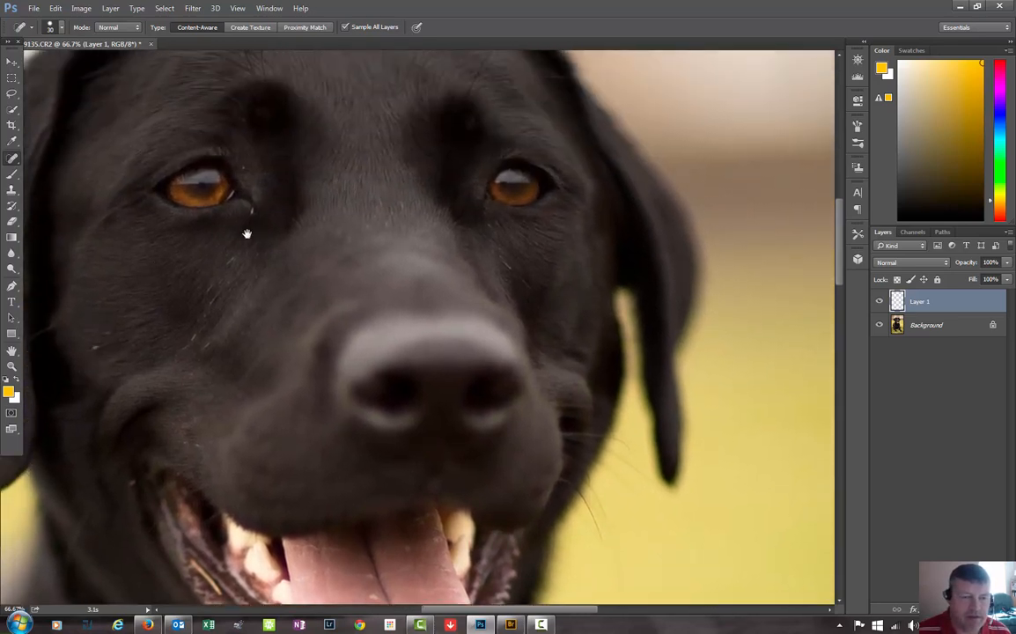
drag(259, 249, 174, 50)
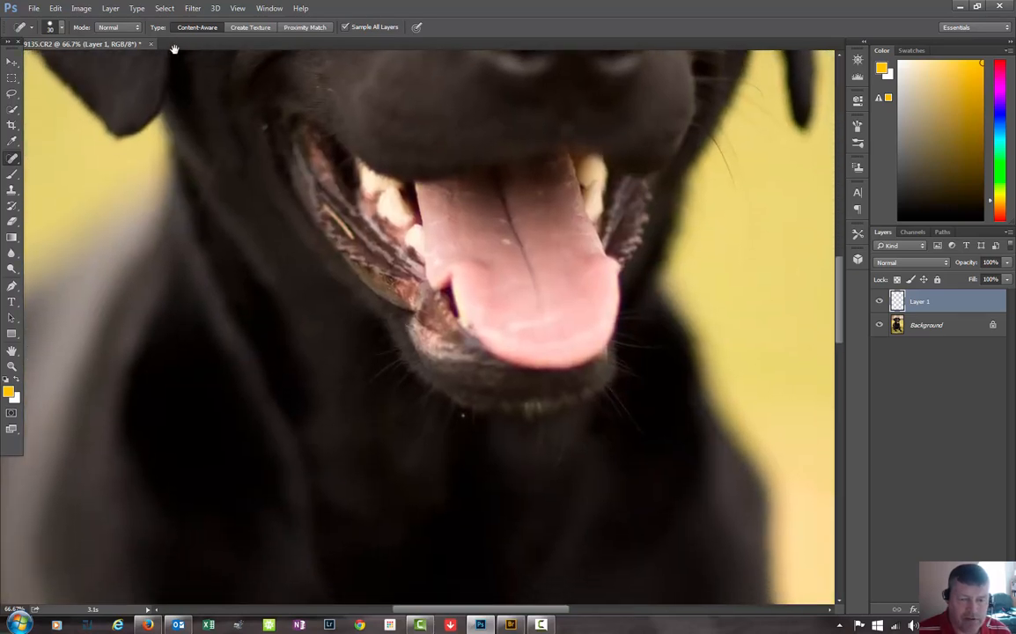
drag(223, 193, 225, 213)
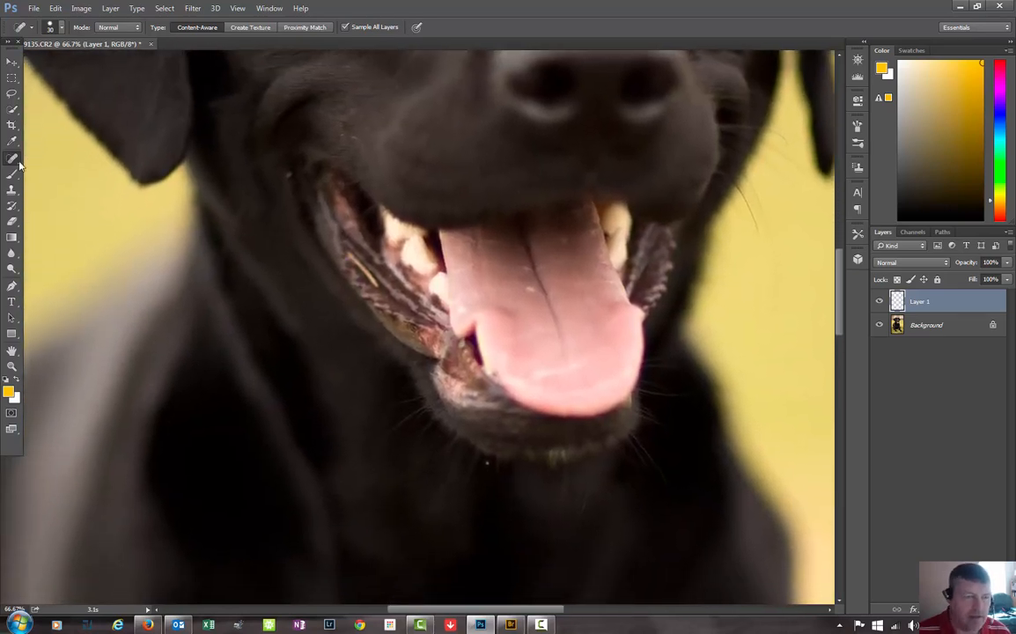
Step: Remove the bright speck below the dog's chin with the Spot Healing Brush on Layer 1
click(7, 161)
click(66, 159)
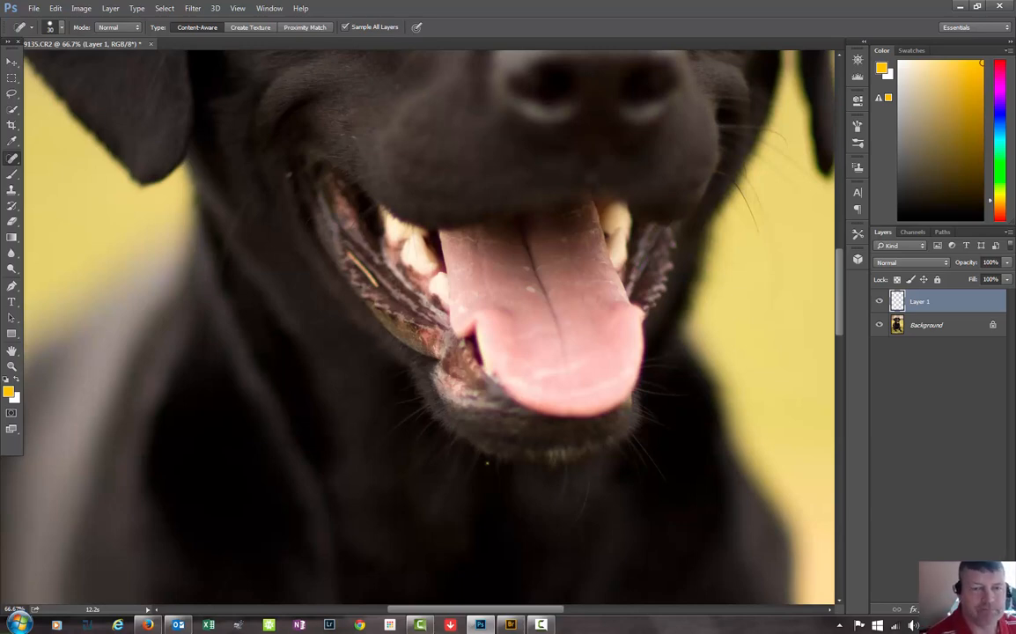
click(489, 469)
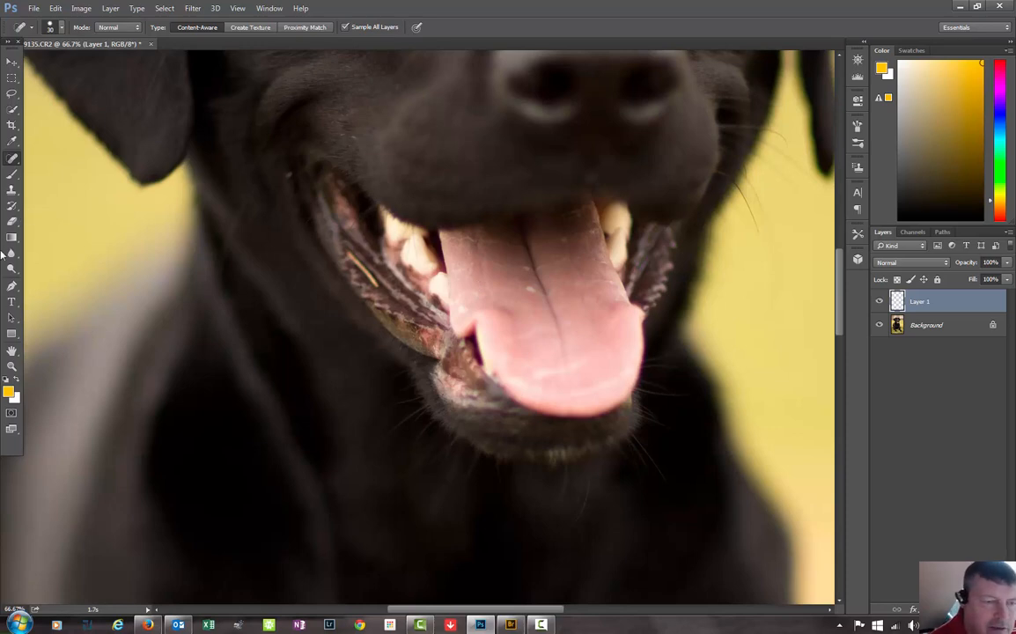
Step: Heal the pale marks near the middle of the tongue with the Healing Brush, sampling clean tongue areas
click(16, 160)
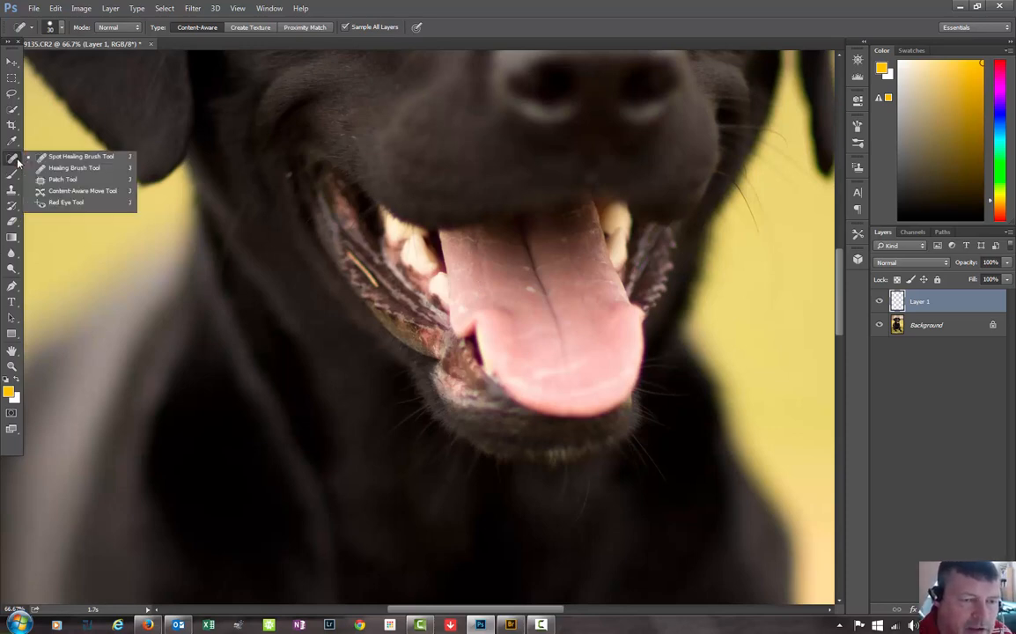
click(65, 168)
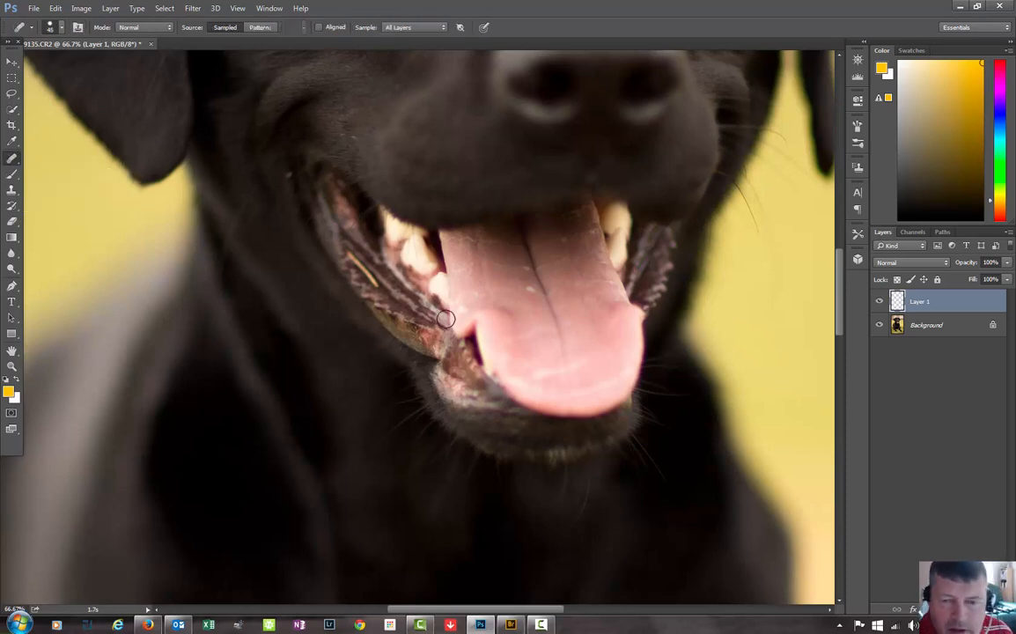
alt+click(510, 285)
click(531, 288)
click(514, 337)
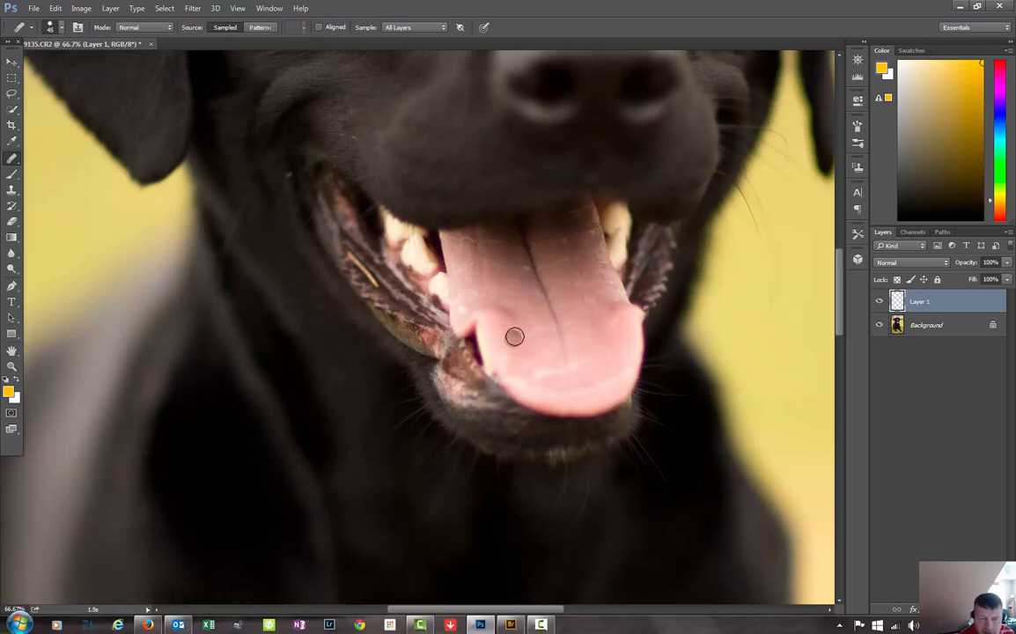
alt+click(502, 274)
click(499, 265)
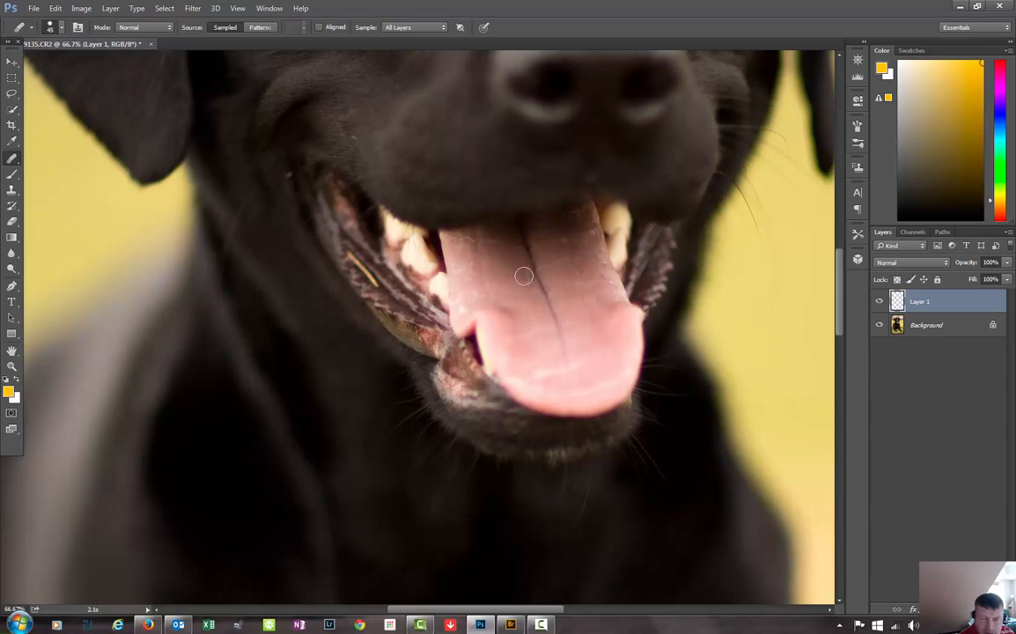
Step: Retouch the pale streaks across the front of the tongue with the Healing Brush and undo the last stroke
click(524, 338)
click(552, 354)
click(614, 352)
click(633, 342)
click(612, 354)
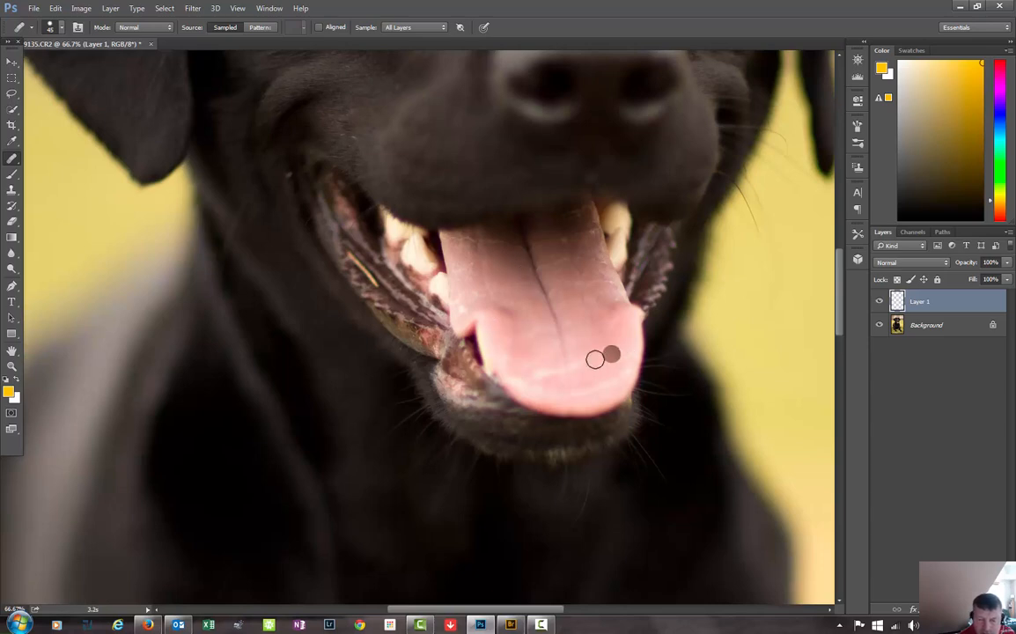
click(571, 377)
click(504, 373)
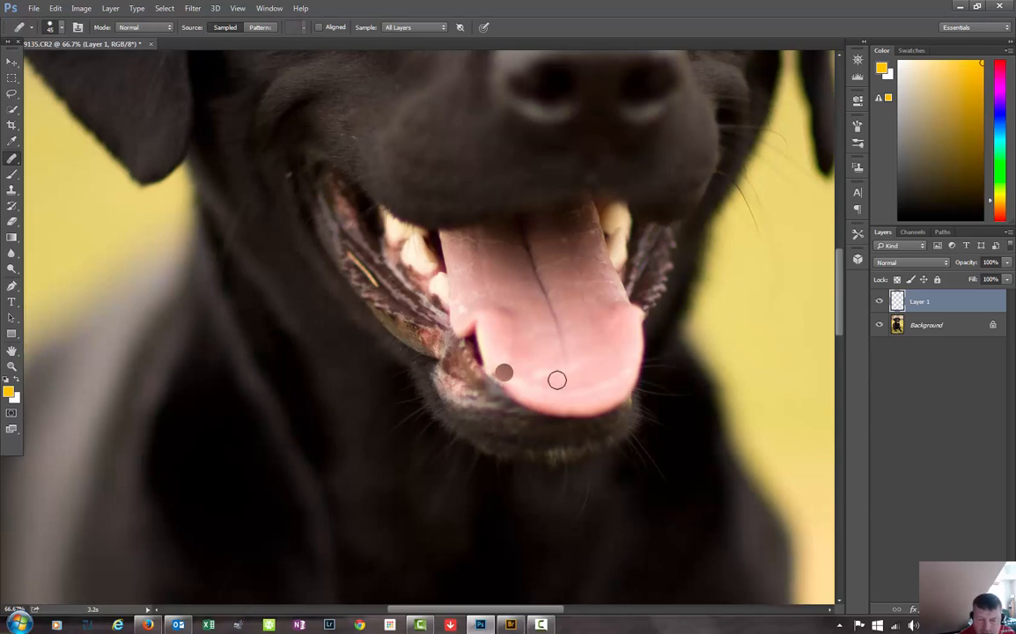
click(576, 255)
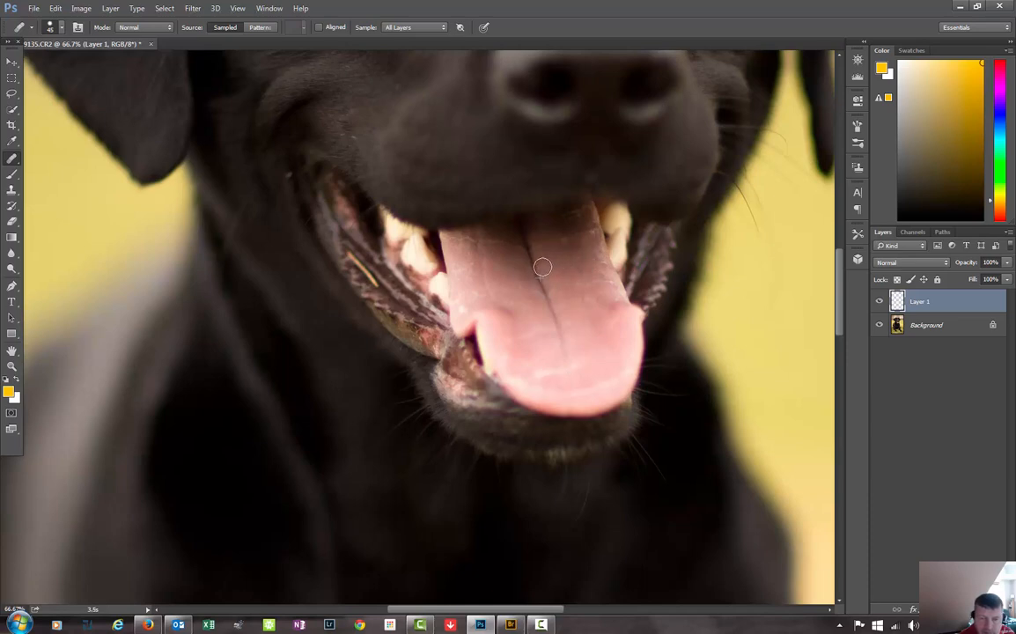
key(ctrl+z)
Step: Heal the fine pale lines along the left side of the tongue, sampling from clean tongue areas
click(530, 334)
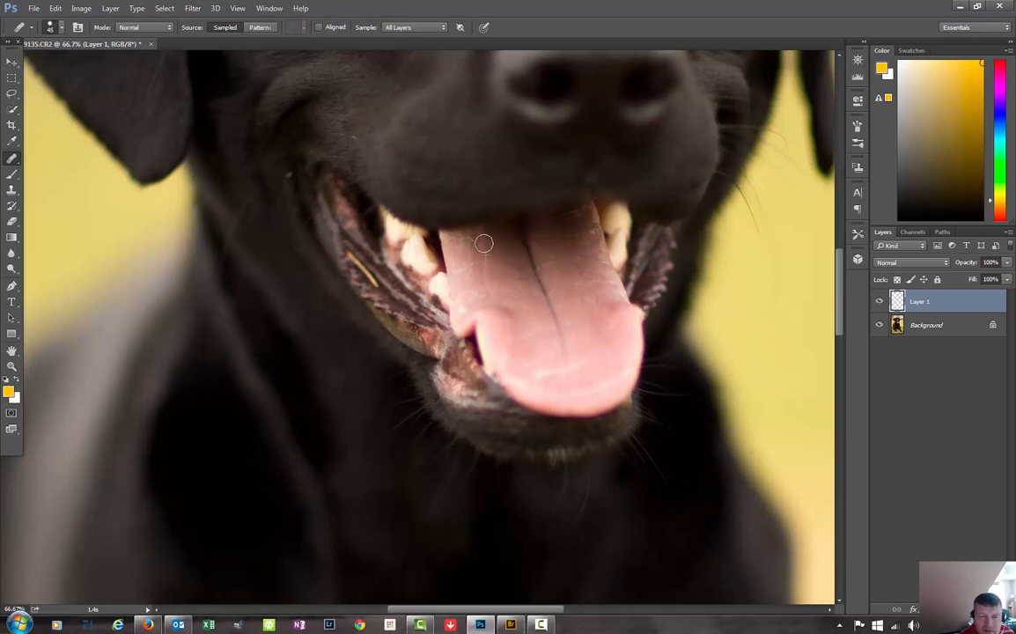
click(512, 350)
click(483, 256)
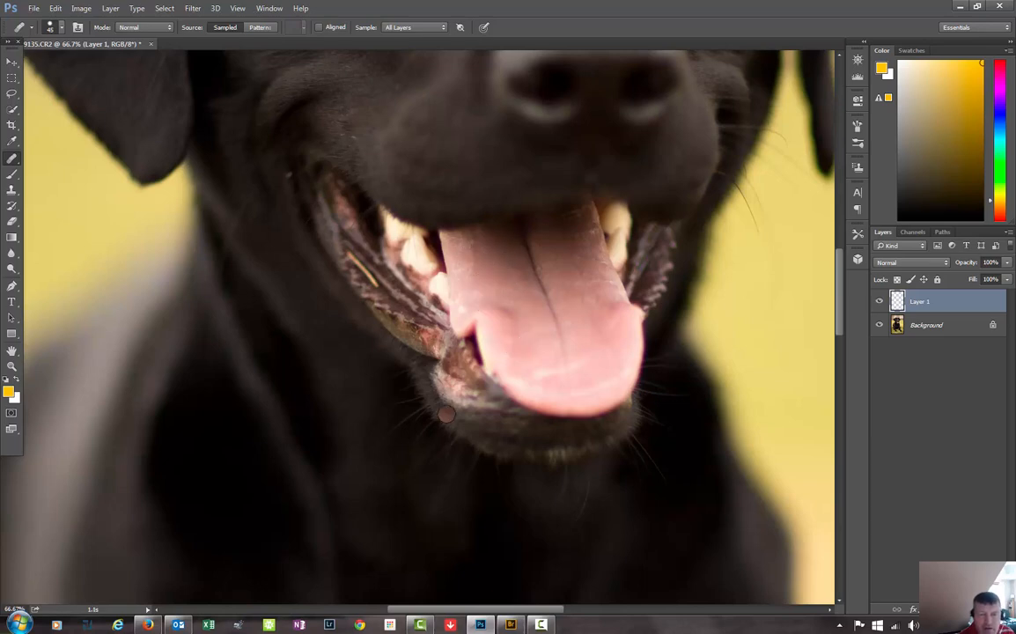
click(478, 300)
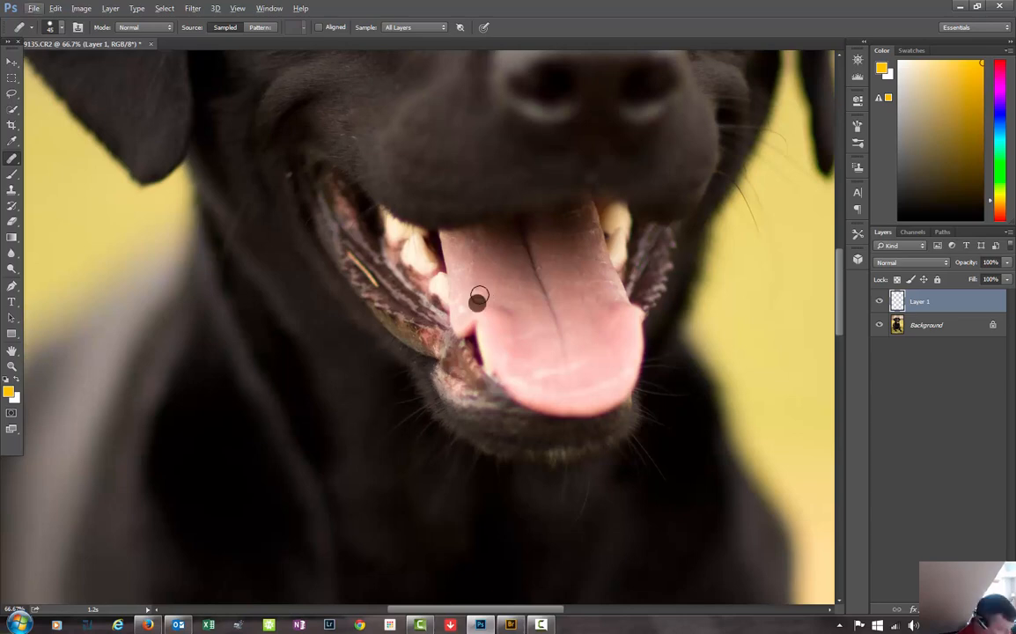
click(478, 301)
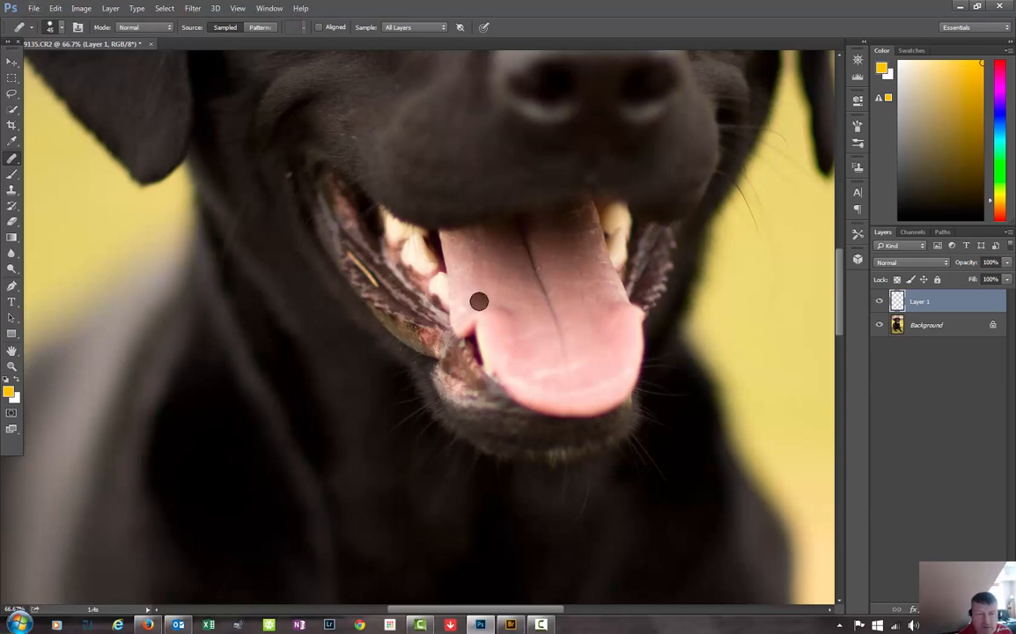
Step: Examine the chin, whiskers, tongue and face up to the dog's eye at 200% for remaining blemishes
key(ctrl+plus)
key(ctrl+plus)
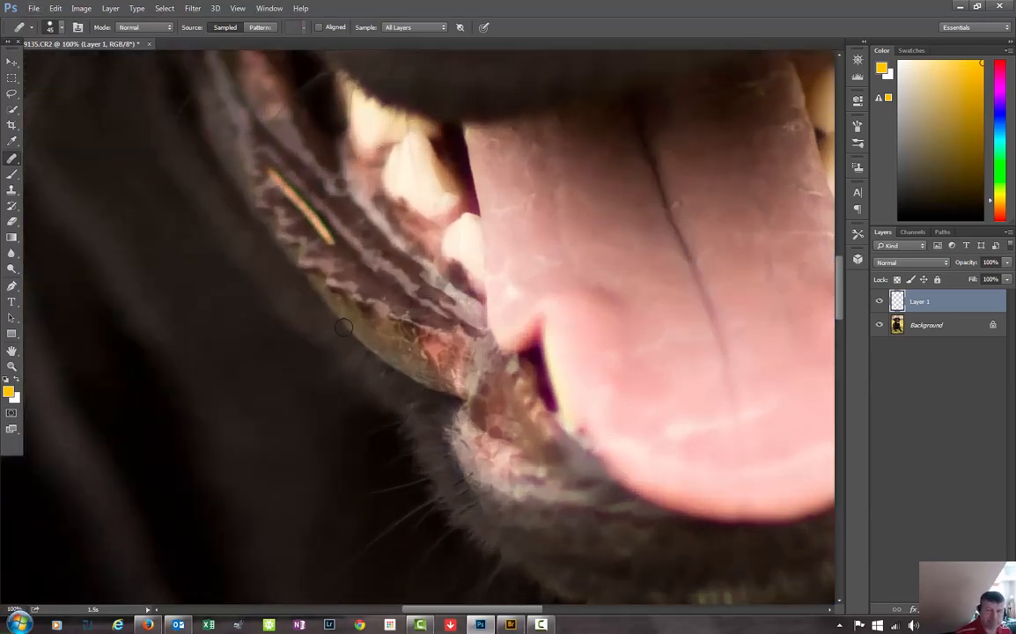
drag(211, 258, 243, 12)
drag(237, 283, 227, 30)
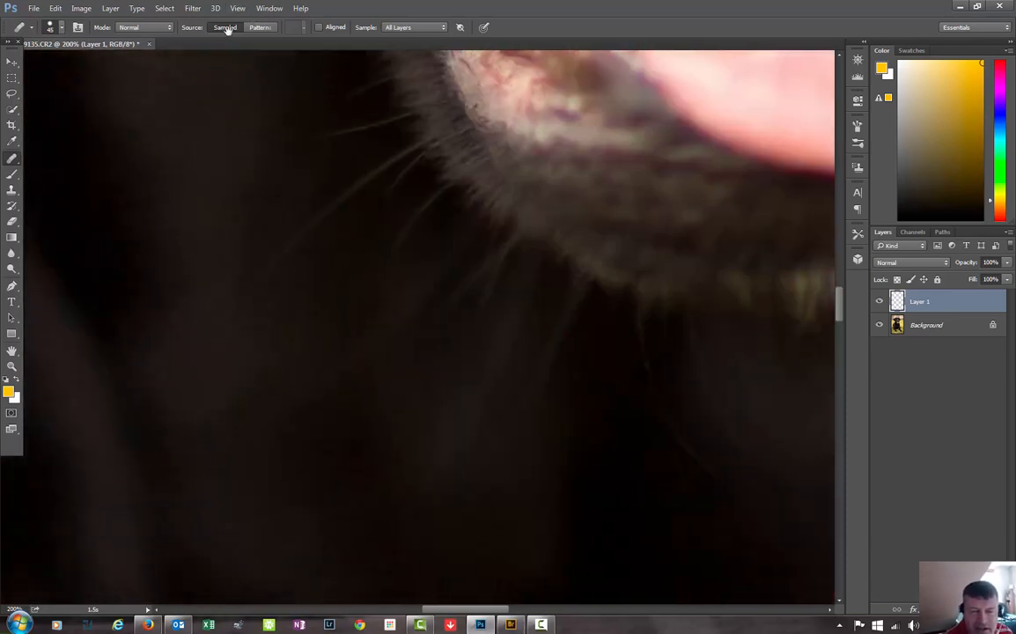
drag(251, 423, 245, 79)
drag(563, 458, 358, 238)
drag(528, 101, 380, 510)
drag(387, 97, 397, 347)
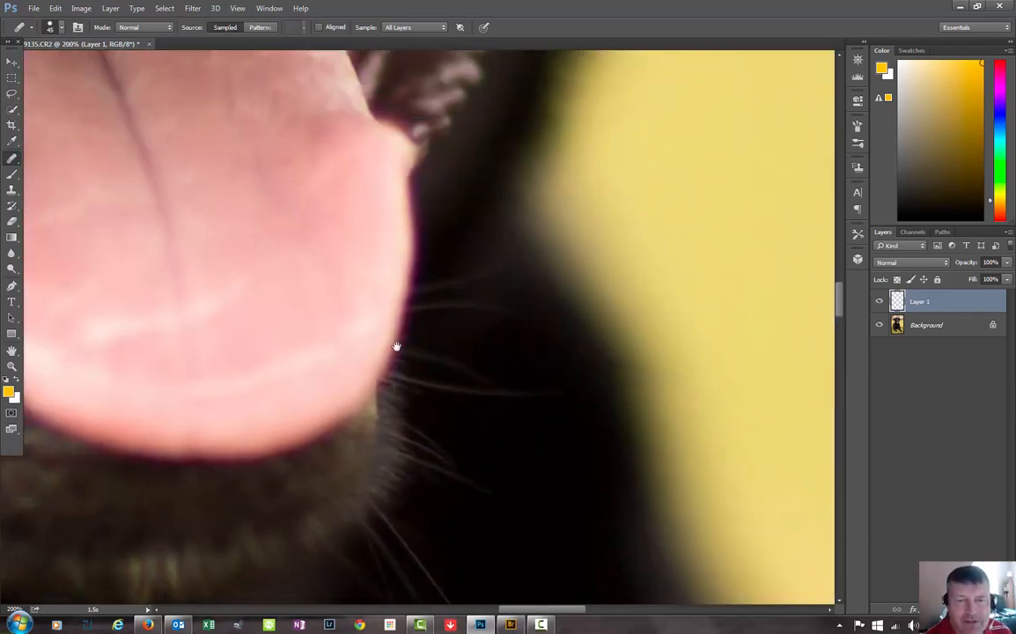
drag(311, 136, 343, 345)
drag(273, 66, 259, 371)
drag(268, 185, 261, 483)
drag(156, 336, 209, 395)
drag(823, 259, 288, 402)
drag(195, 397, 278, 394)
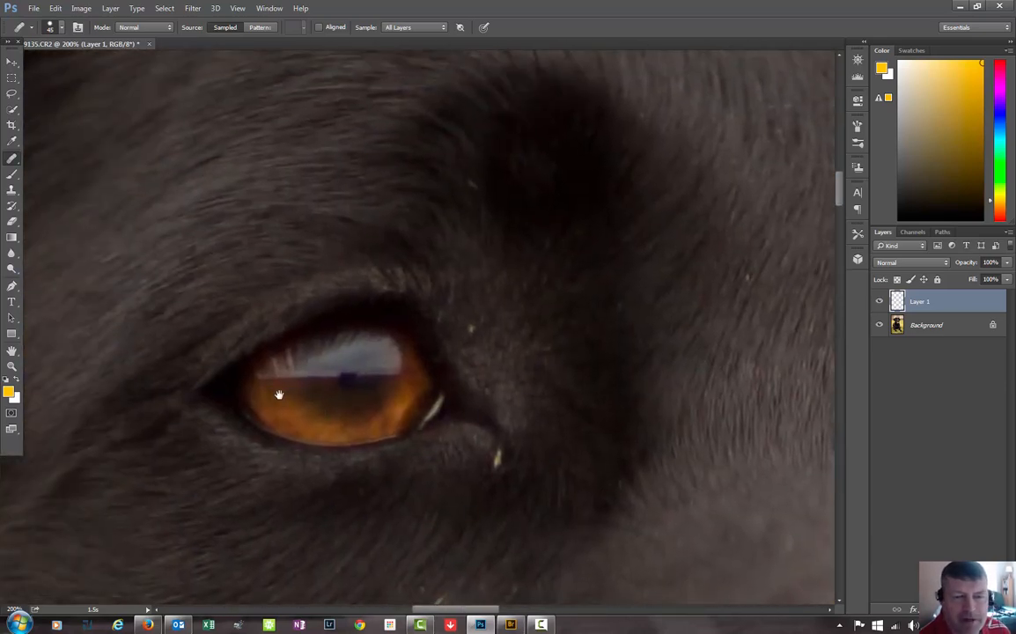
Step: Remove the stray hair crossing the edge of the left-hand ear beside the cheek with the Spot Healing Brush
right_click(16, 161)
click(53, 157)
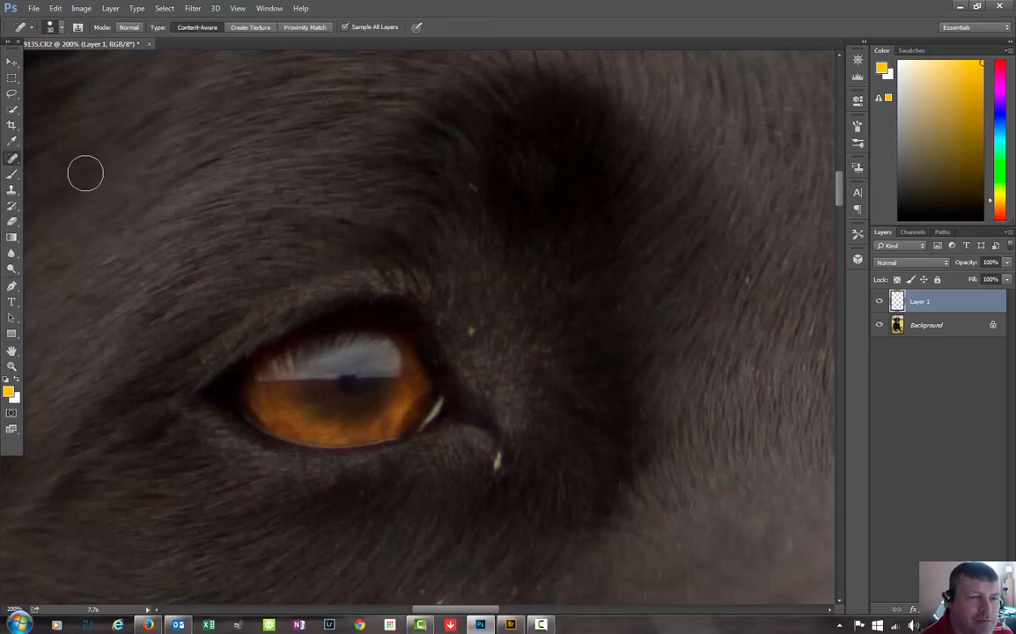
drag(311, 313, 545, 352)
mouse_move(193, 176)
mouse_down()
mouse_move(366, 238)
mouse_move(511, 256)
mouse_up()
mouse_move(282, 431)
mouse_down()
mouse_move(354, 277)
mouse_move(349, 192)
mouse_up()
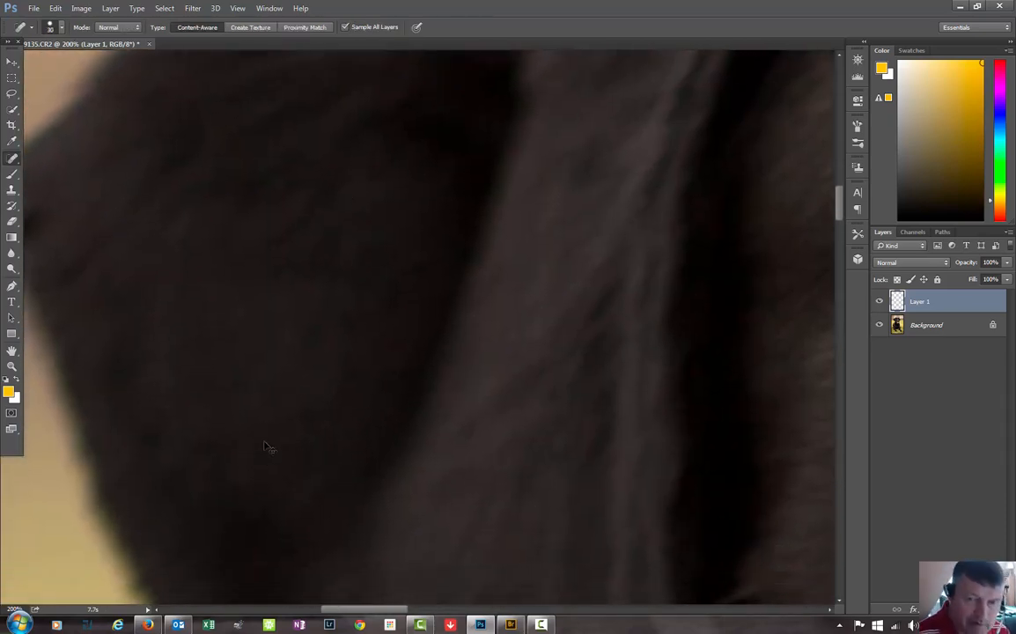
key(ctrl+minus)
drag(450, 323, 281, 213)
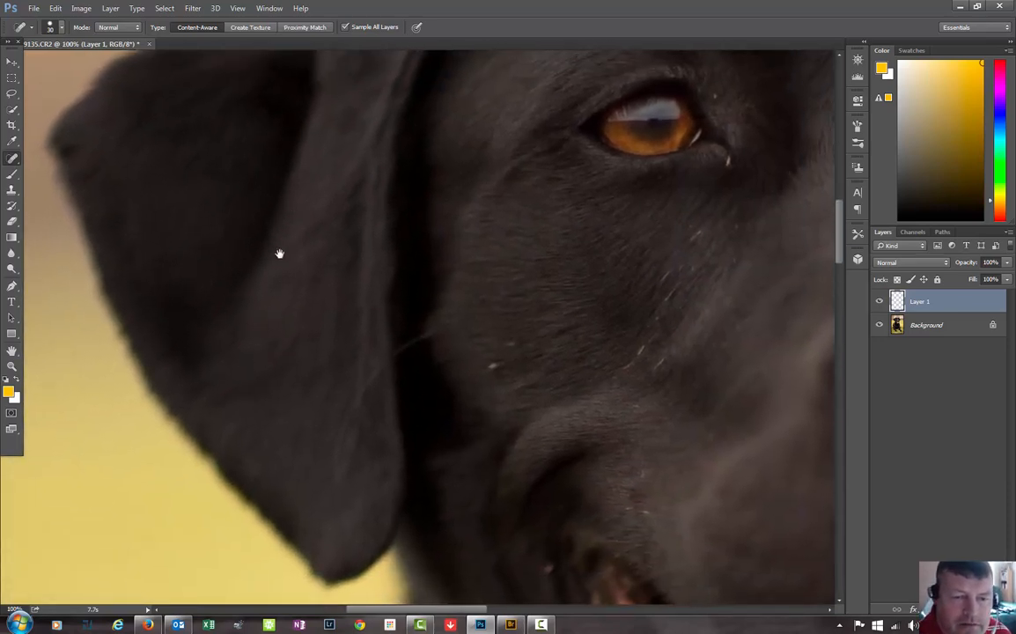
drag(279, 254, 181, 362)
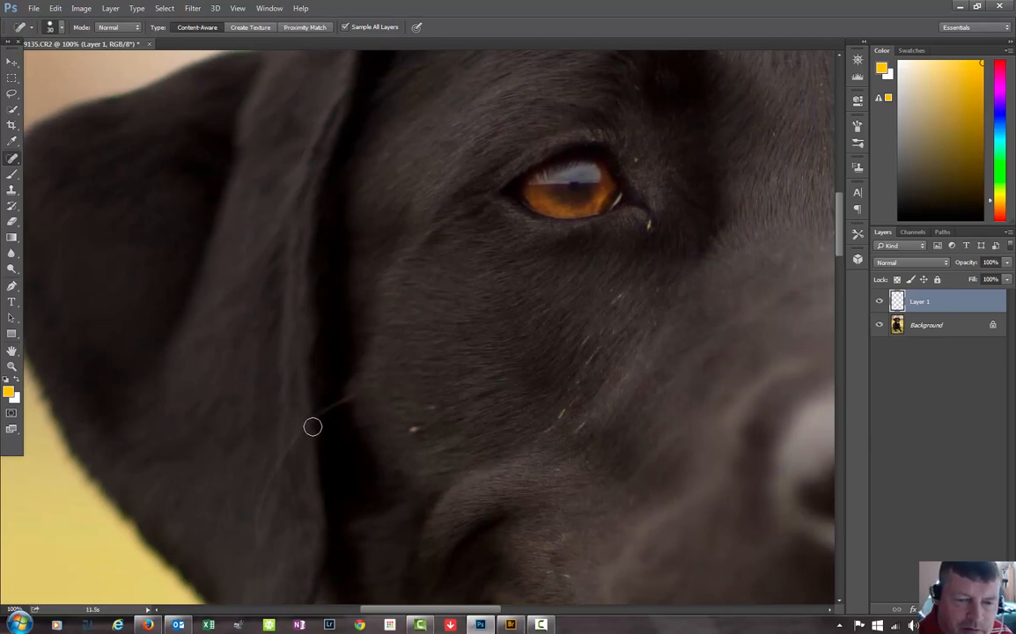
mouse_move(346, 402)
mouse_down()
mouse_move(297, 433)
mouse_move(265, 489)
mouse_move(264, 541)
mouse_up()
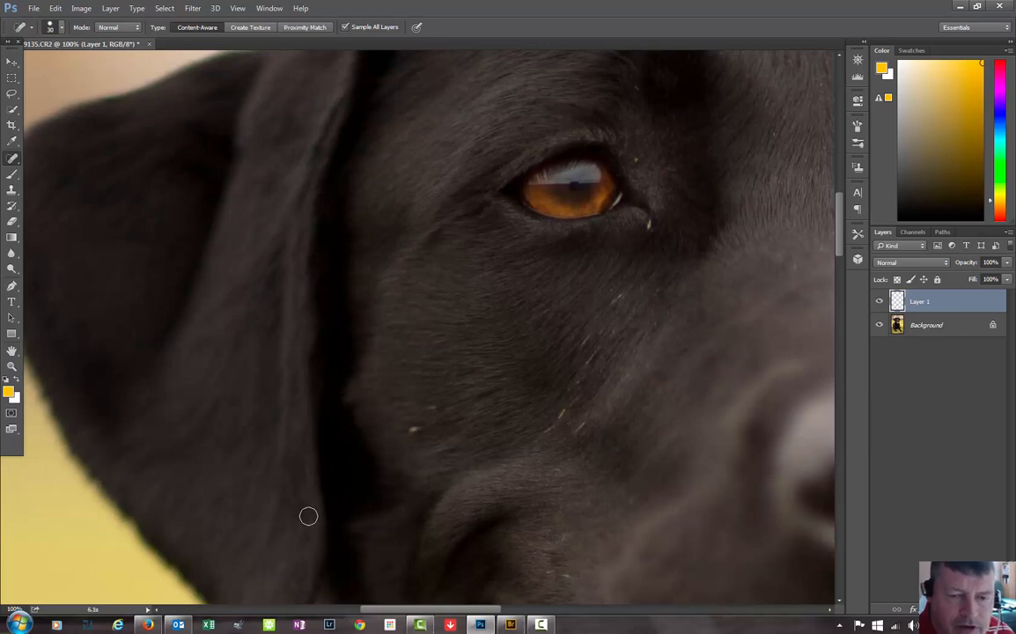
Step: Heal the small specks on the dog's forehead above both eyes with the Spot Healing Brush
mouse_move(458, 402)
mouse_down()
mouse_move(283, 458)
mouse_move(295, 390)
mouse_up()
mouse_move(224, 239)
mouse_down()
mouse_move(236, 365)
mouse_move(230, 333)
mouse_up()
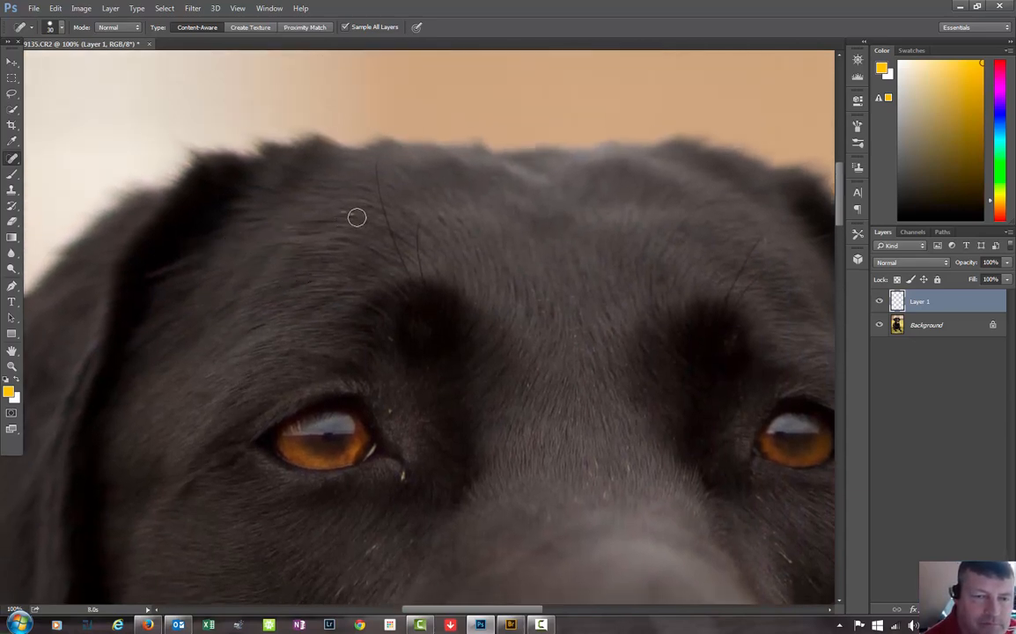
drag(353, 214, 344, 212)
drag(284, 229, 297, 229)
drag(335, 273, 168, 284)
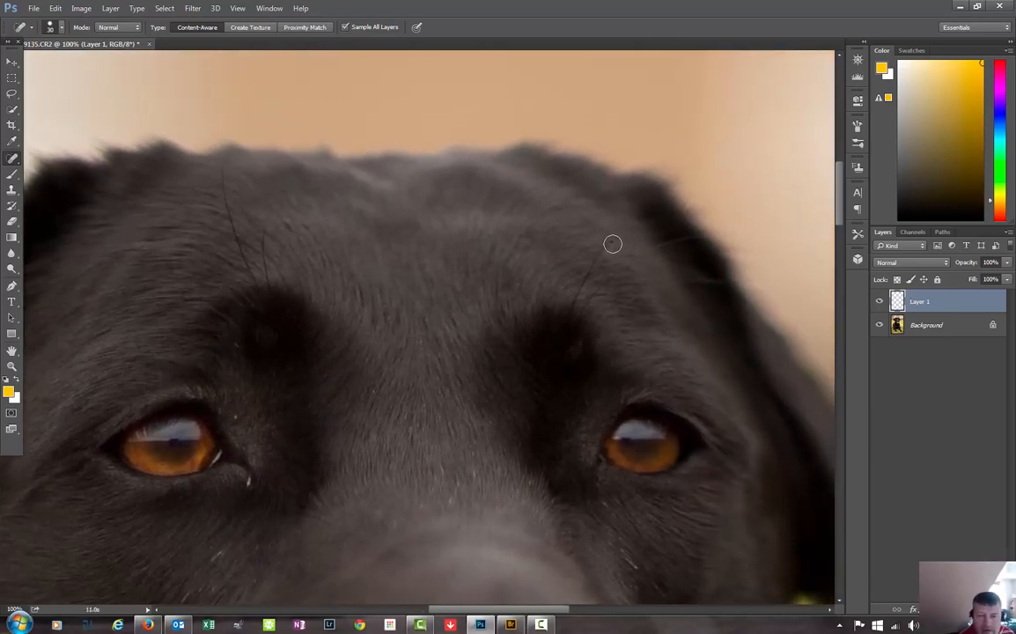
drag(612, 243, 608, 250)
Step: Heal the specks between the eyes and the pale marks at the inner corner of and below the left-hand eye
drag(346, 352, 369, 276)
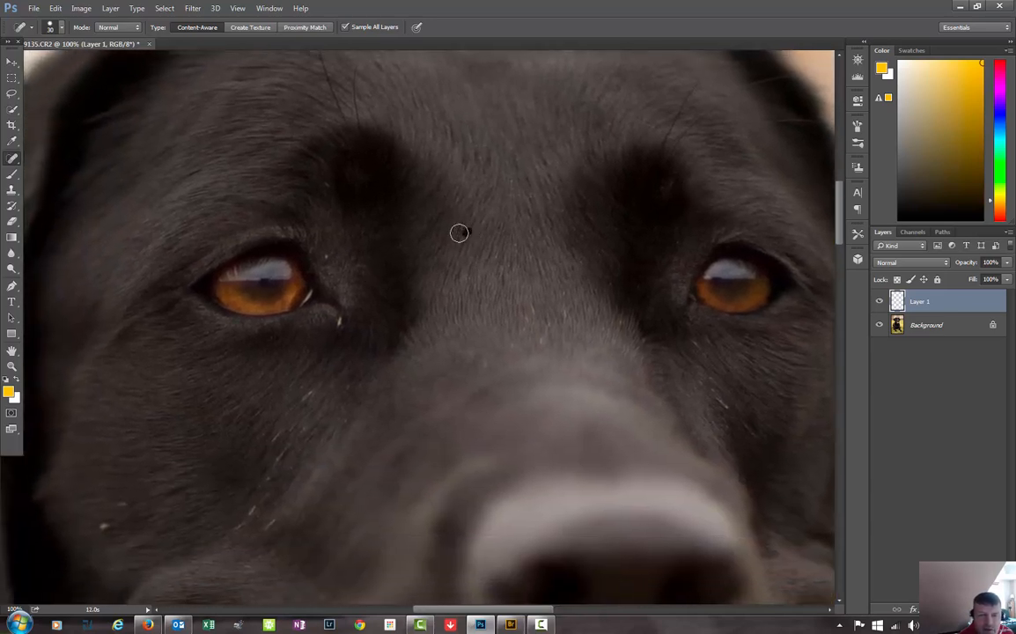
drag(509, 192, 527, 202)
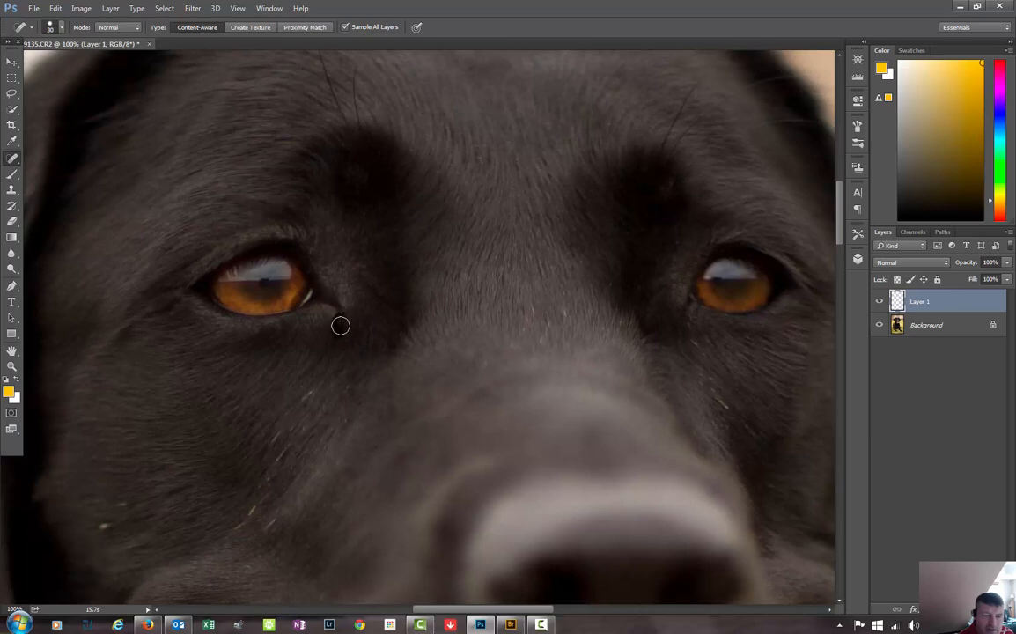
drag(340, 326, 315, 314)
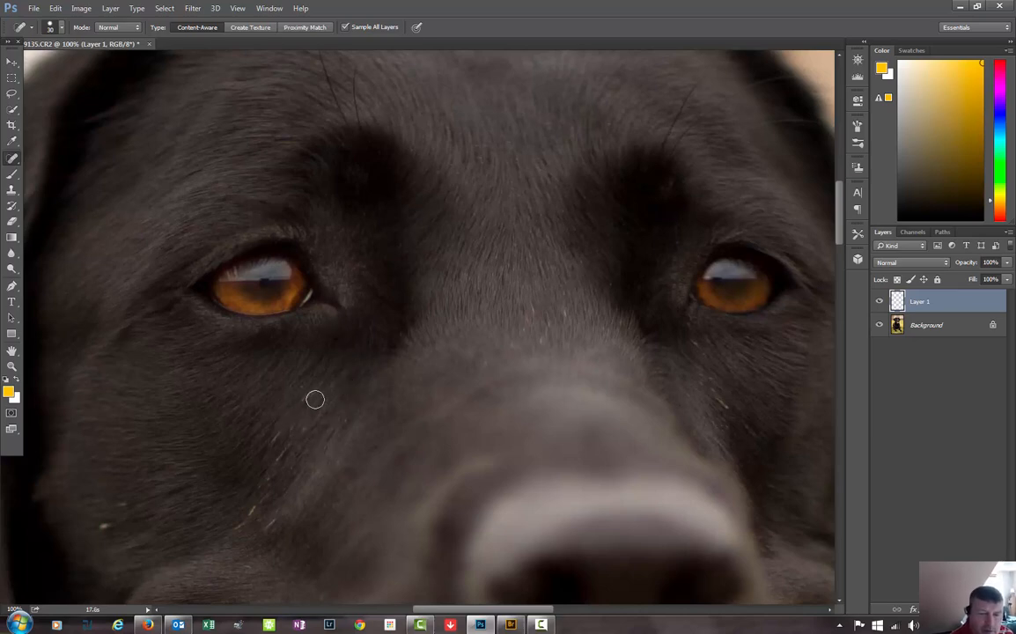
drag(291, 410, 312, 392)
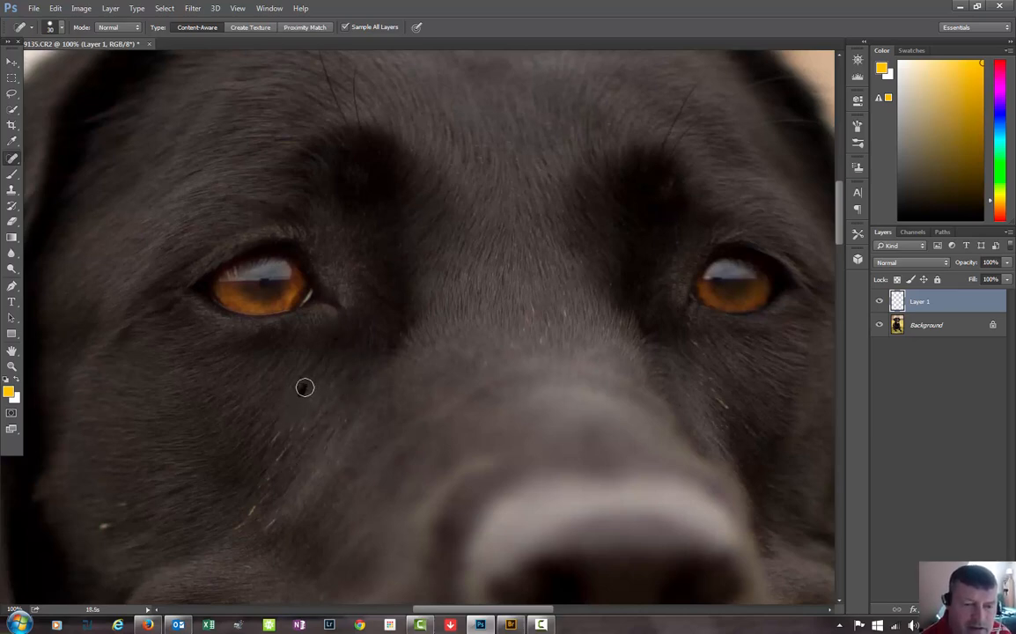
Step: Heal the pale specks on the outer cheek close to the left-hand ear
drag(130, 470, 284, 343)
click(282, 378)
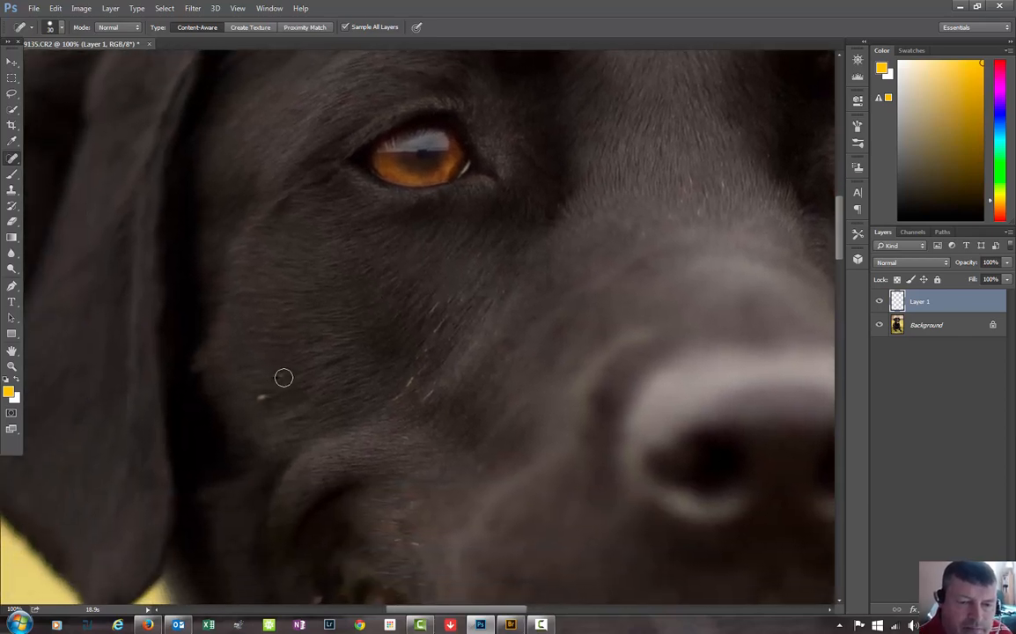
click(260, 400)
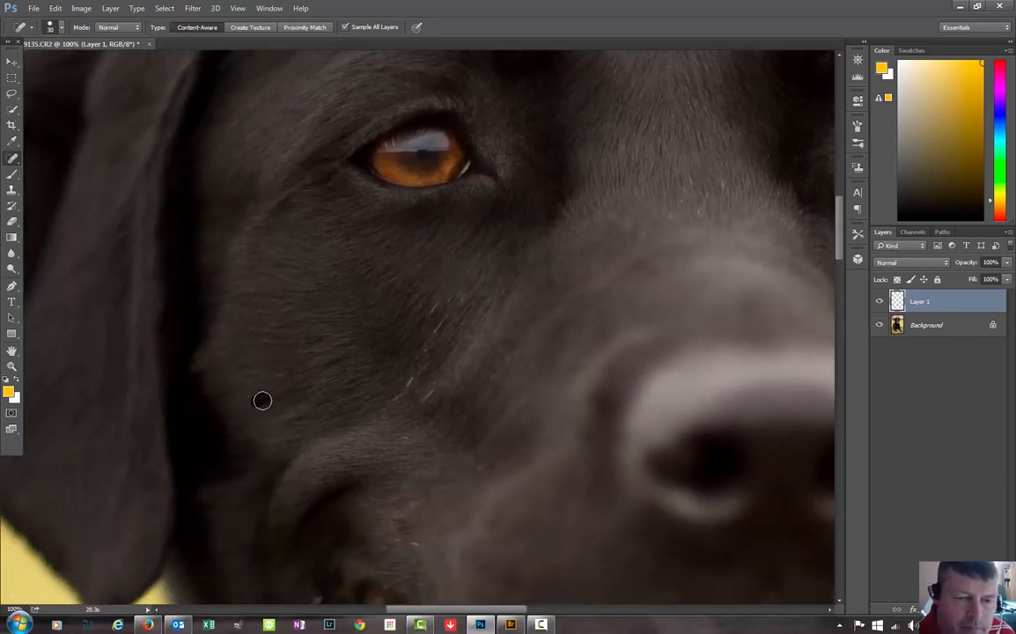
click(245, 340)
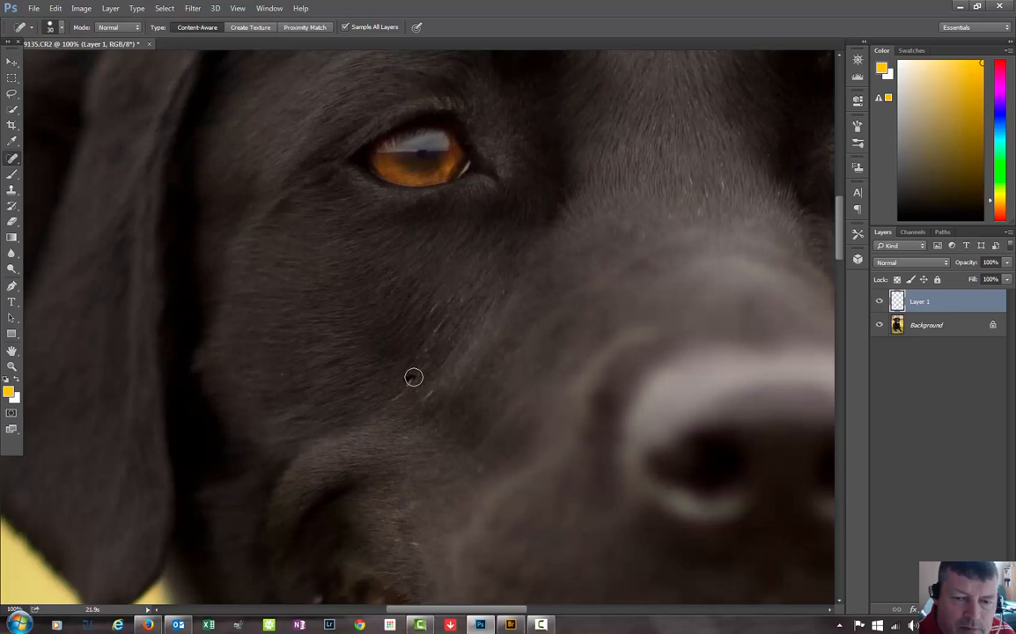
Step: Heal the pale hair streaks on the cheek between the left-hand eye and the muzzle
click(410, 380)
drag(434, 390, 419, 409)
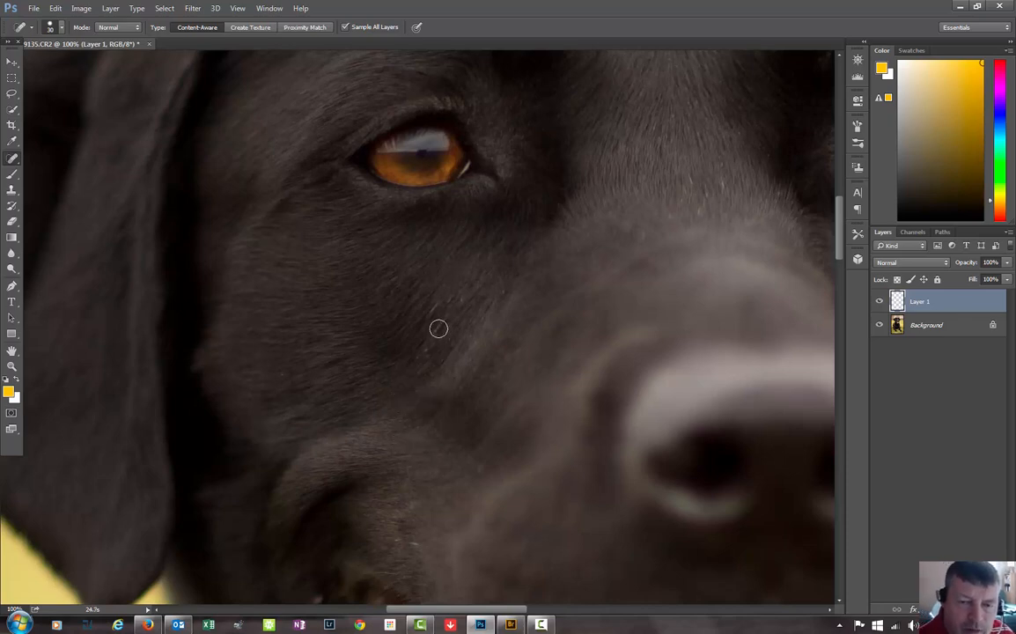
mouse_move(438, 329)
mouse_down()
mouse_move(424, 356)
mouse_move(453, 320)
mouse_move(430, 334)
mouse_move(441, 331)
mouse_up()
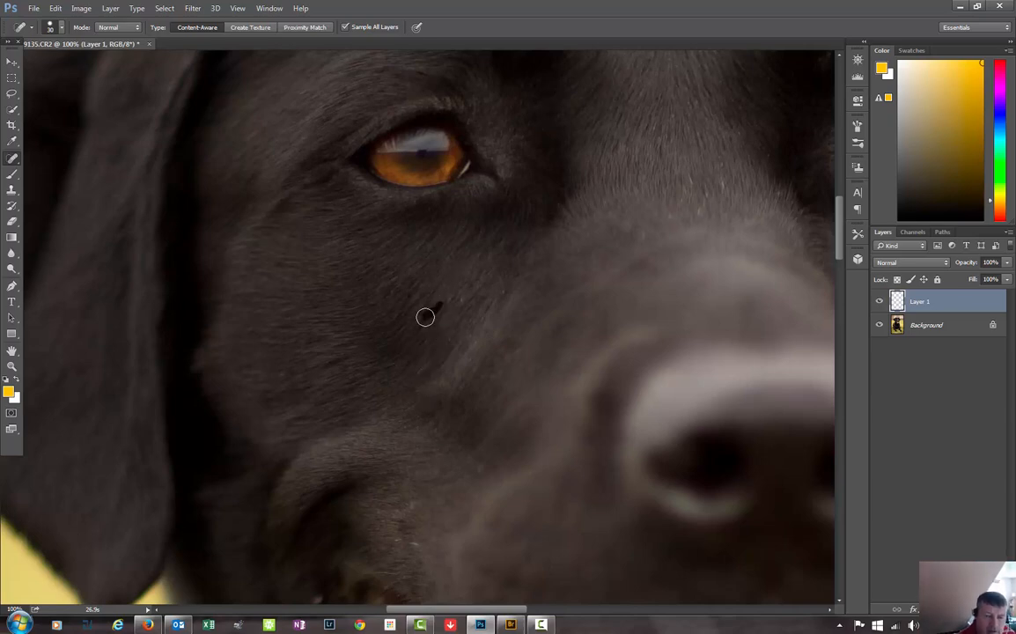
click(459, 305)
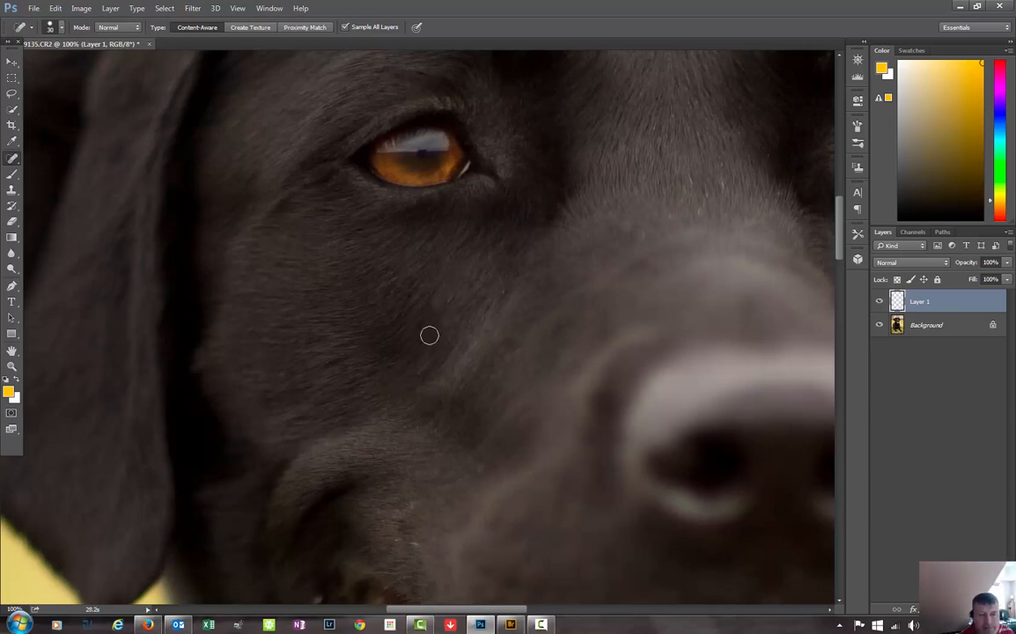
drag(429, 334, 247, 357)
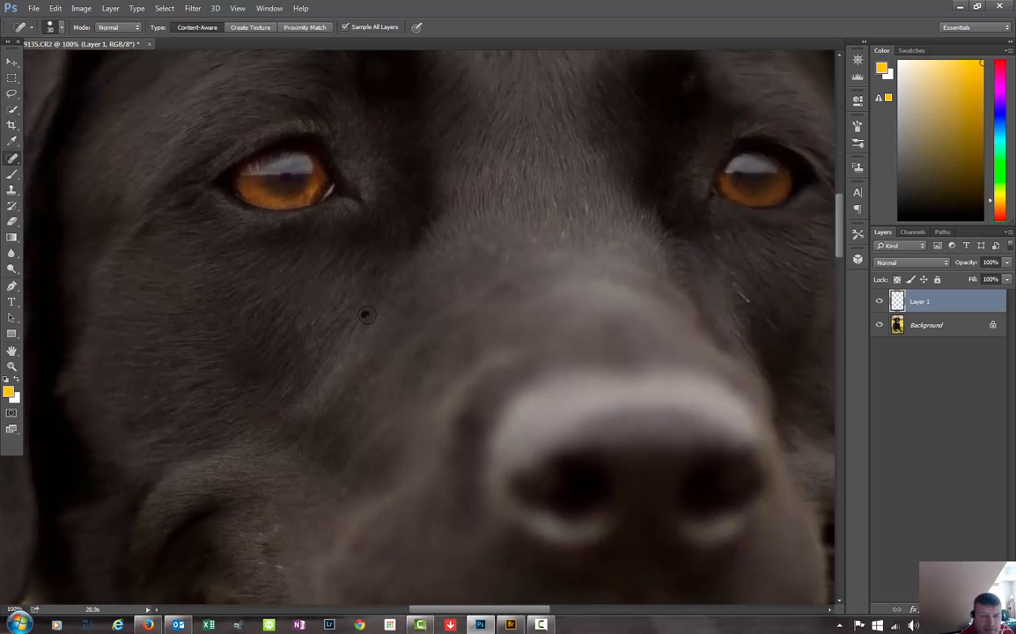
Step: Heal the pale specks in the fur around the left-hand corner of the mouth
drag(326, 375, 328, 249)
drag(263, 360, 260, 358)
click(247, 356)
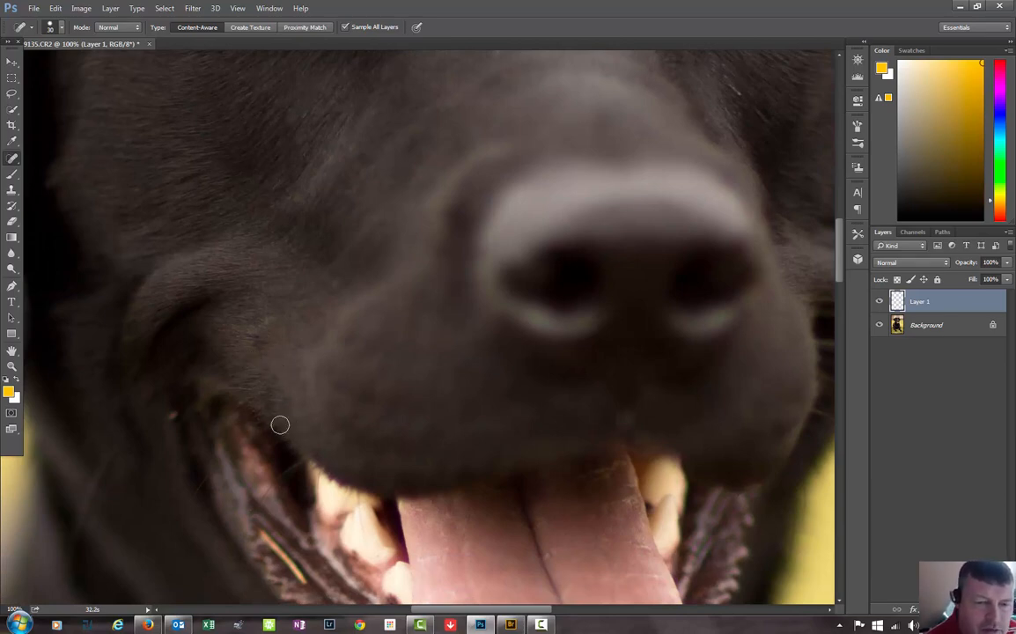
click(172, 419)
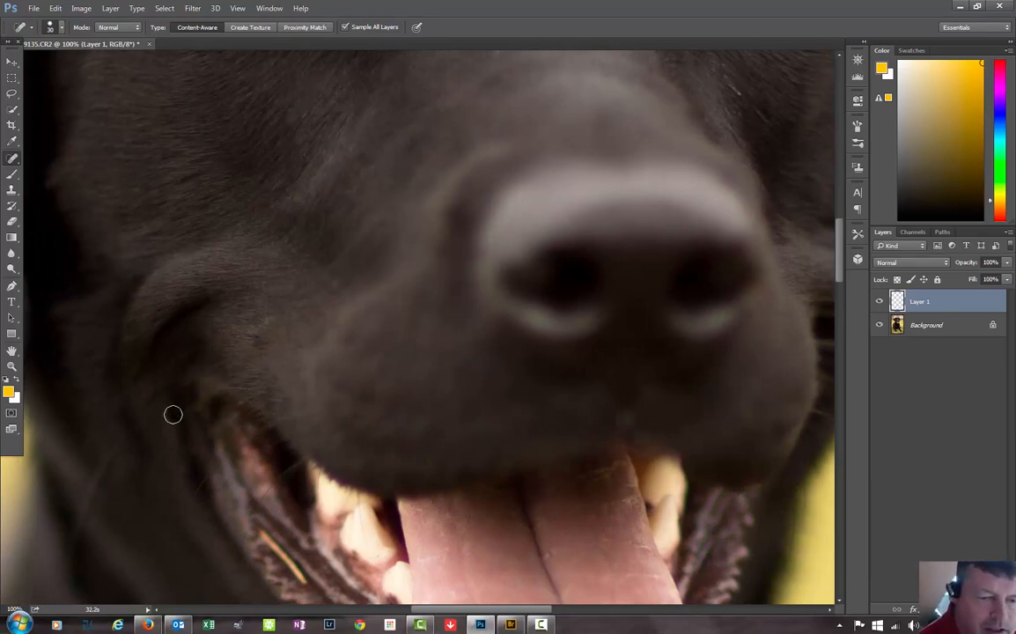
Step: Heal the pale hairs on the face below the right-hand eye
key(space)
drag(394, 308, 232, 420)
drag(528, 388, 283, 461)
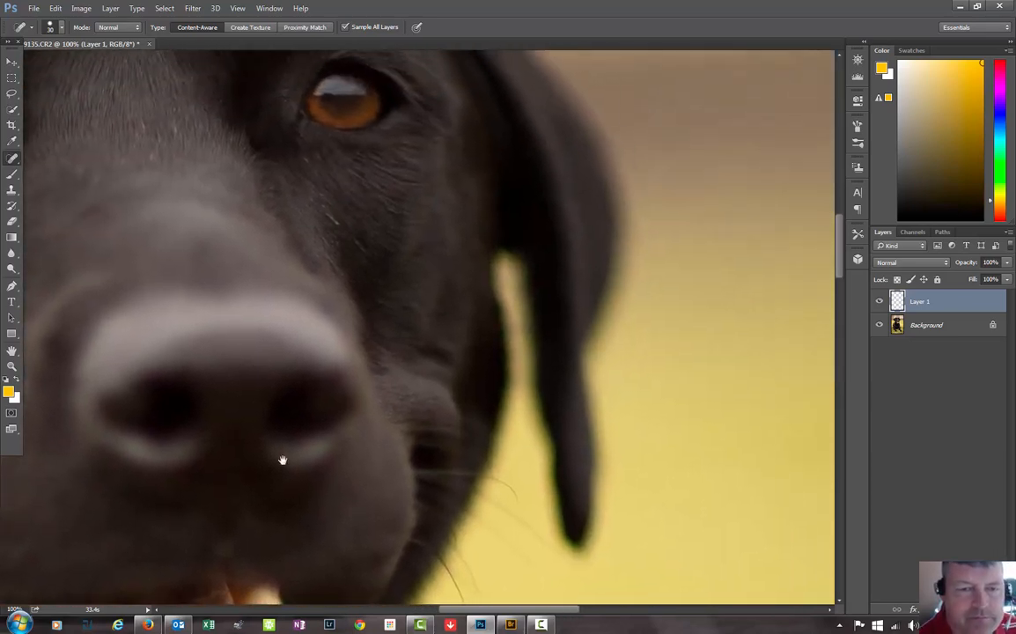
mouse_move(230, 97)
mouse_down()
mouse_move(232, 320)
mouse_move(235, 269)
mouse_up()
drag(328, 426, 345, 444)
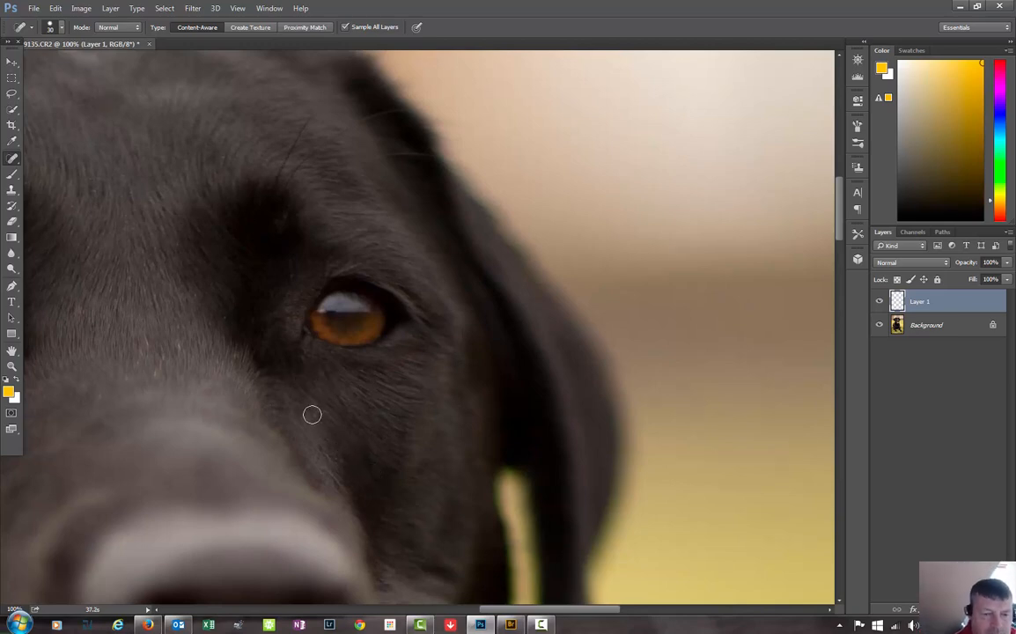
Step: Heal the pale specks along the bridge of the muzzle between the eyes
click(178, 348)
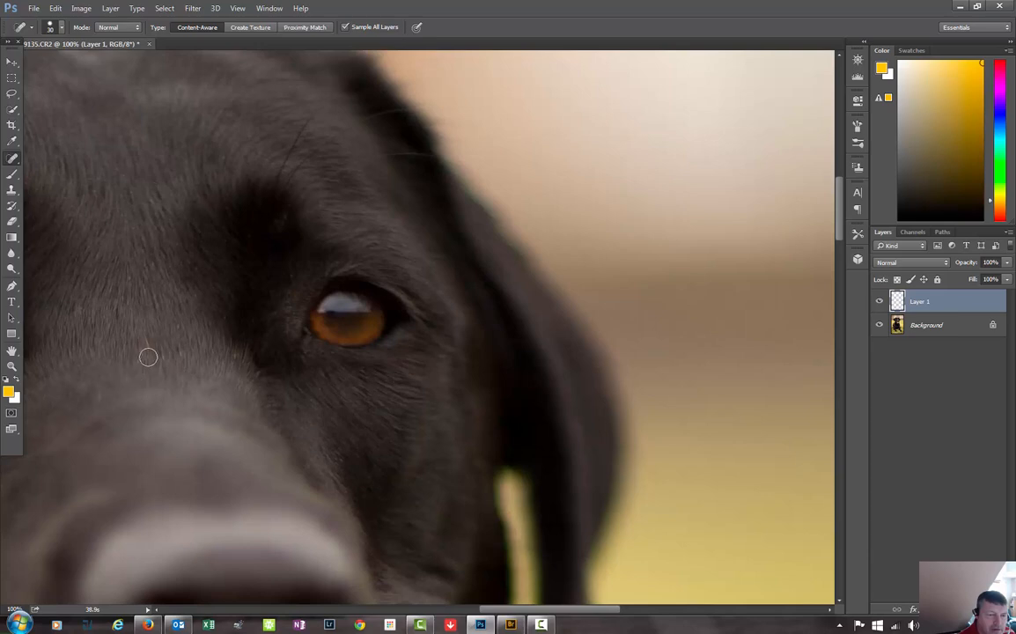
click(150, 337)
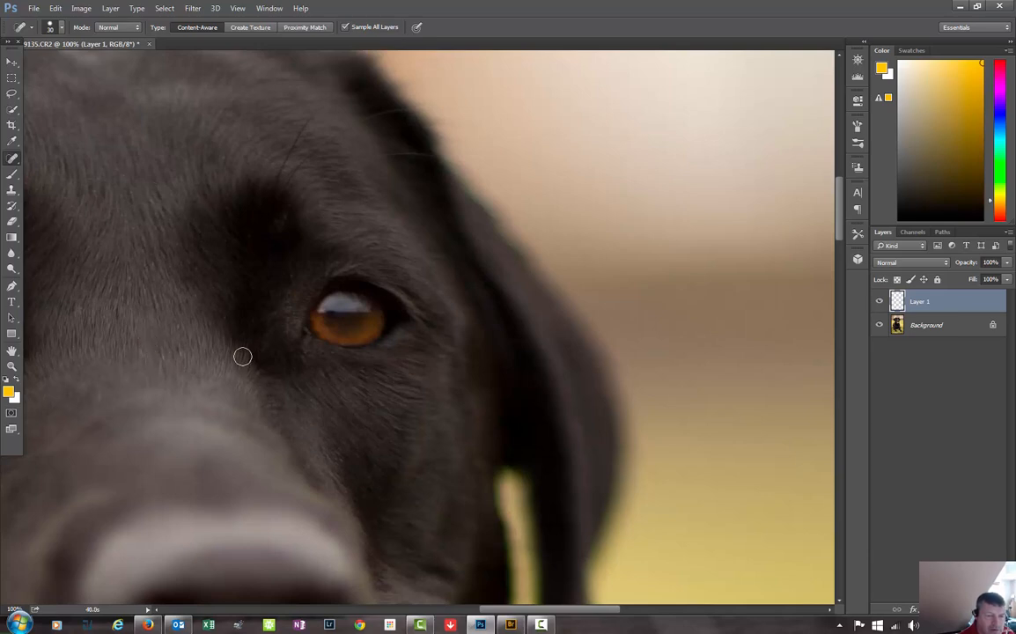
click(183, 348)
click(163, 351)
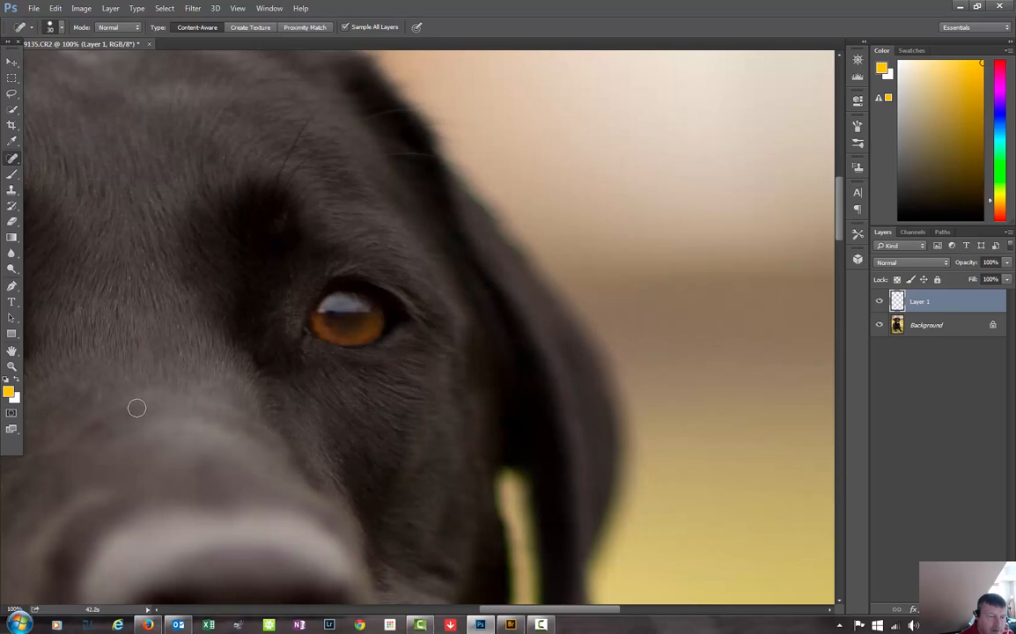
click(97, 401)
Step: Heal the small speck beside the dark centre line of the tongue with the Spot Healing Brush
scroll(109, 404, right, 5)
scroll(109, 404, up, 2)
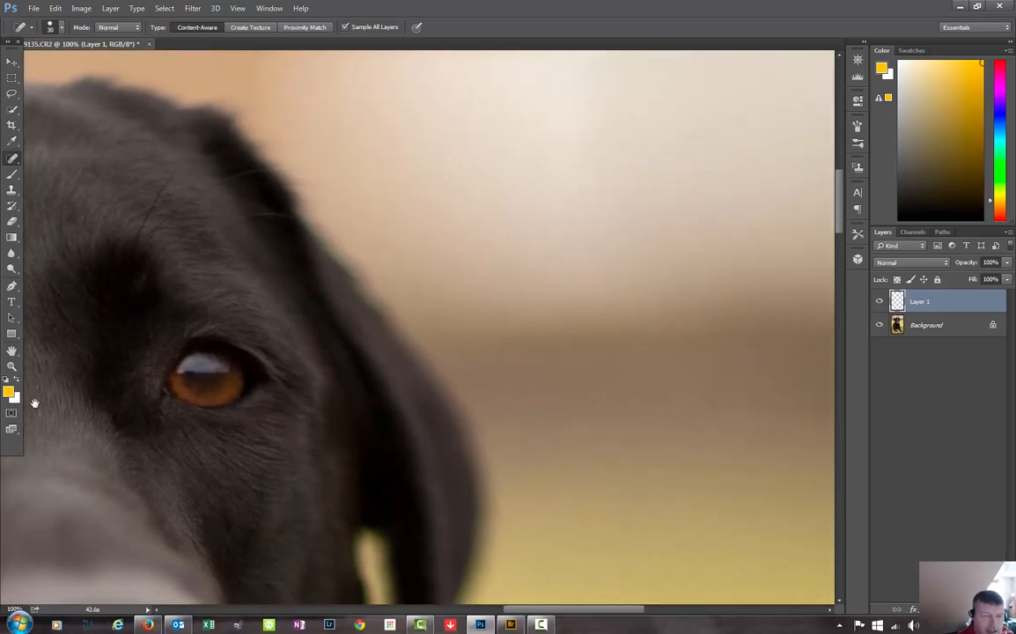
scroll(82, 331, down, 3)
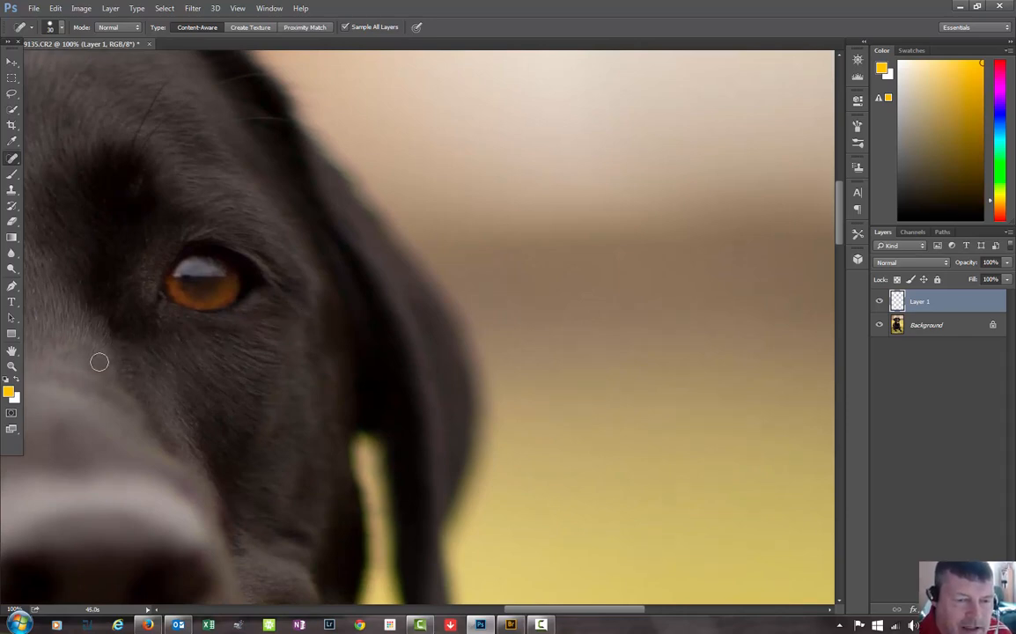
drag(253, 408, 185, 294)
drag(139, 485, 242, 261)
drag(121, 448, 226, 216)
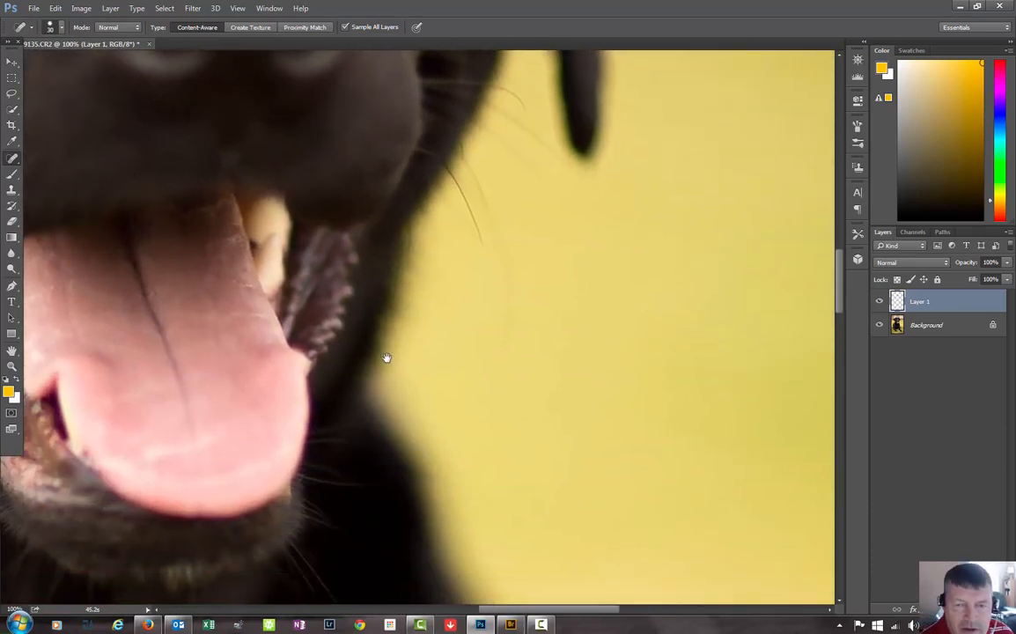
drag(177, 527, 292, 397)
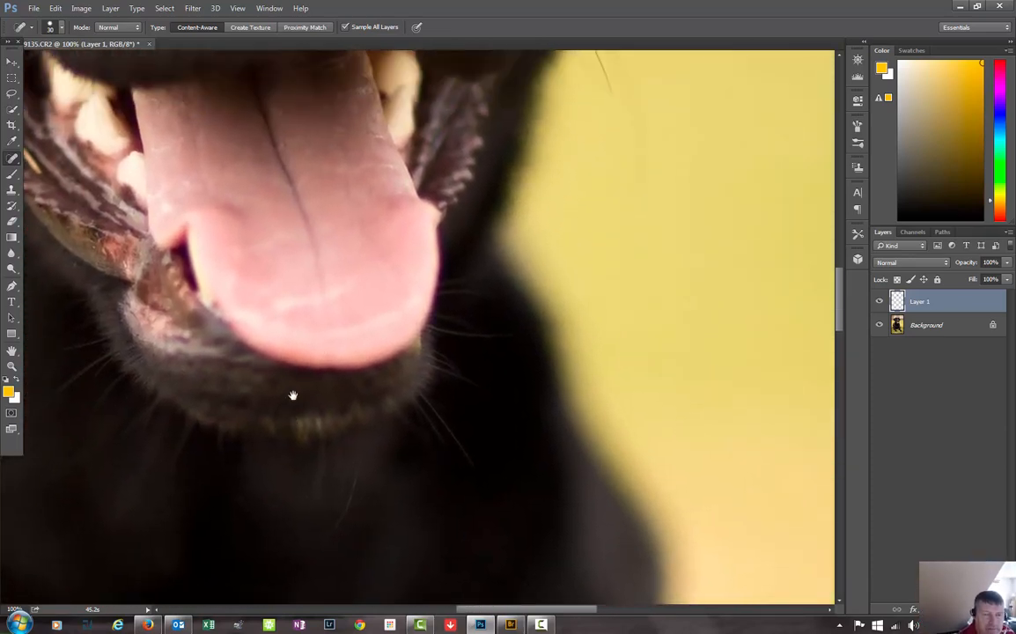
drag(298, 356, 319, 449)
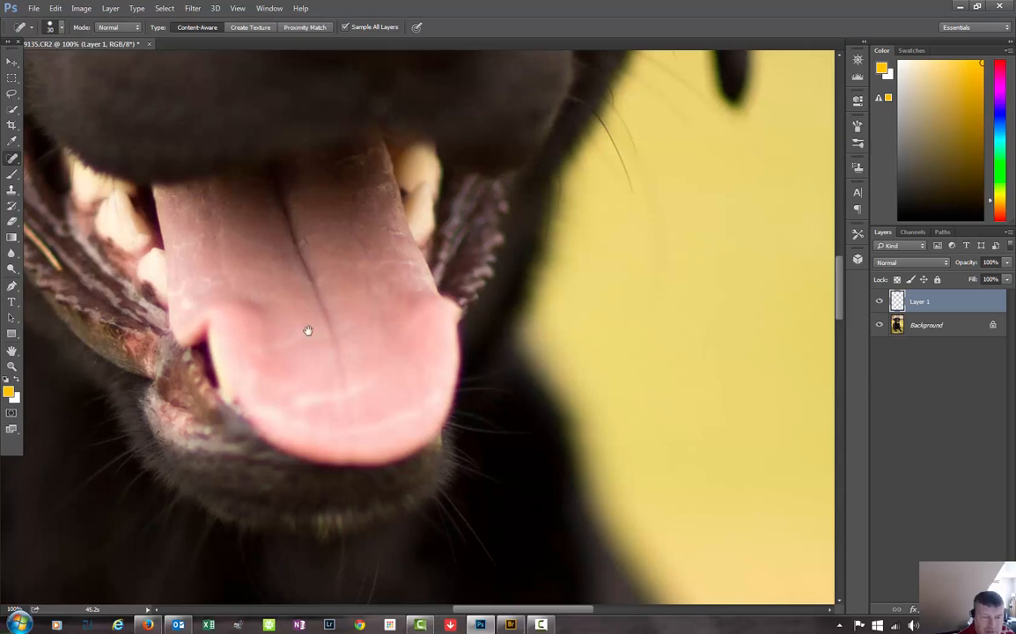
click(301, 245)
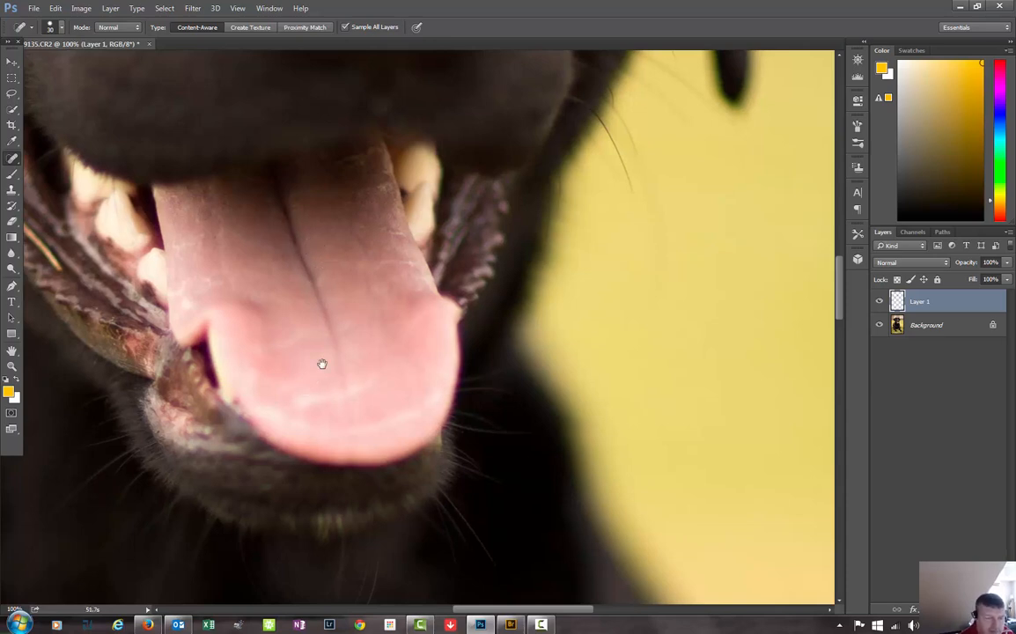
Step: Clone grass over the pink flowers between the front legs with the Clone Stamp tool at brush size 80
drag(323, 364, 277, 547)
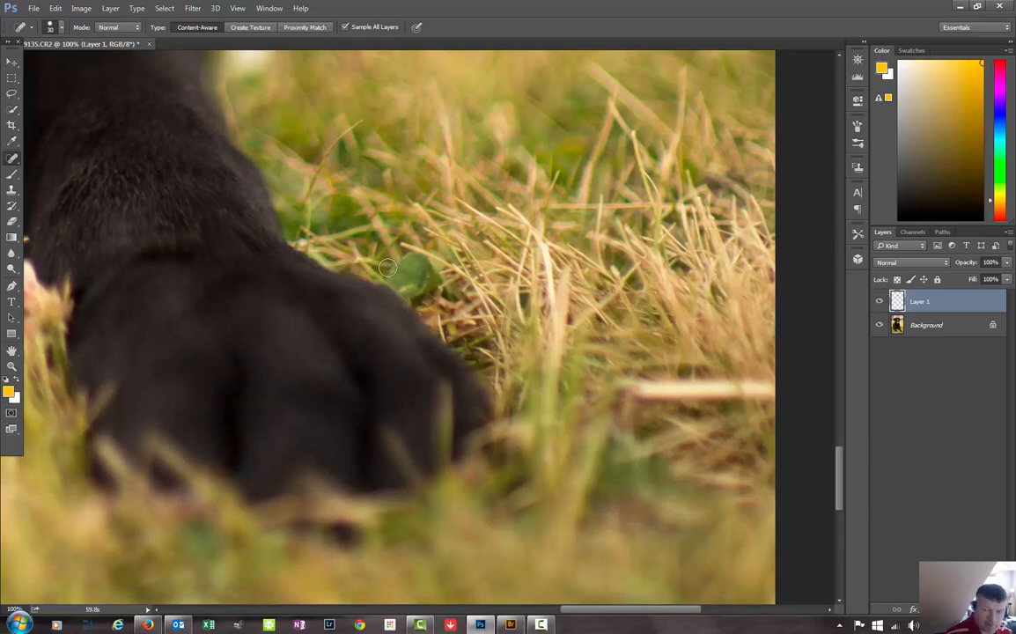
key(ctrl+minus)
key(ctrl+minus)
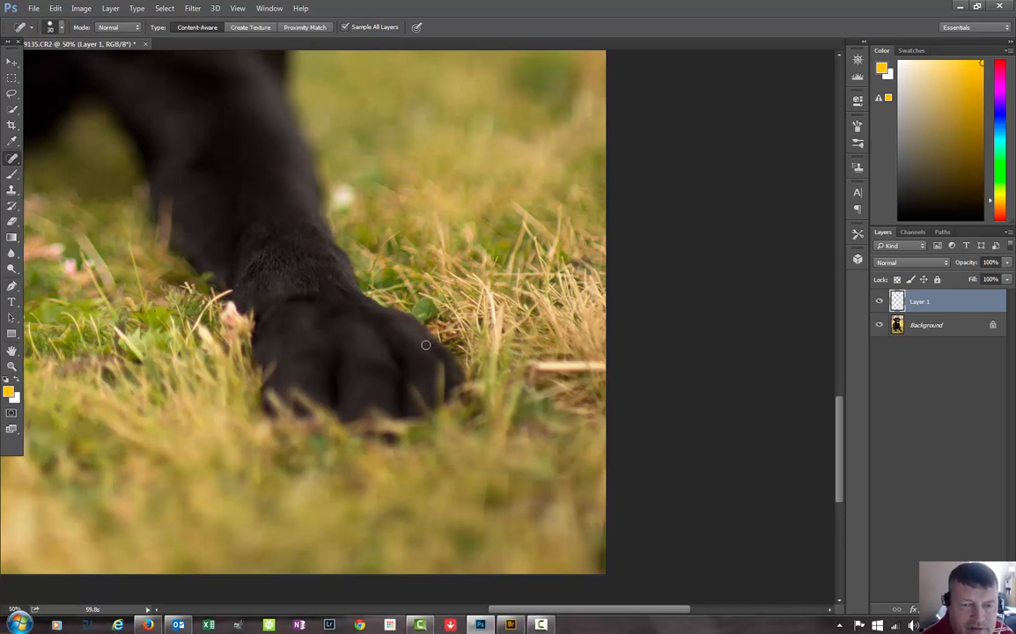
drag(203, 338, 500, 299)
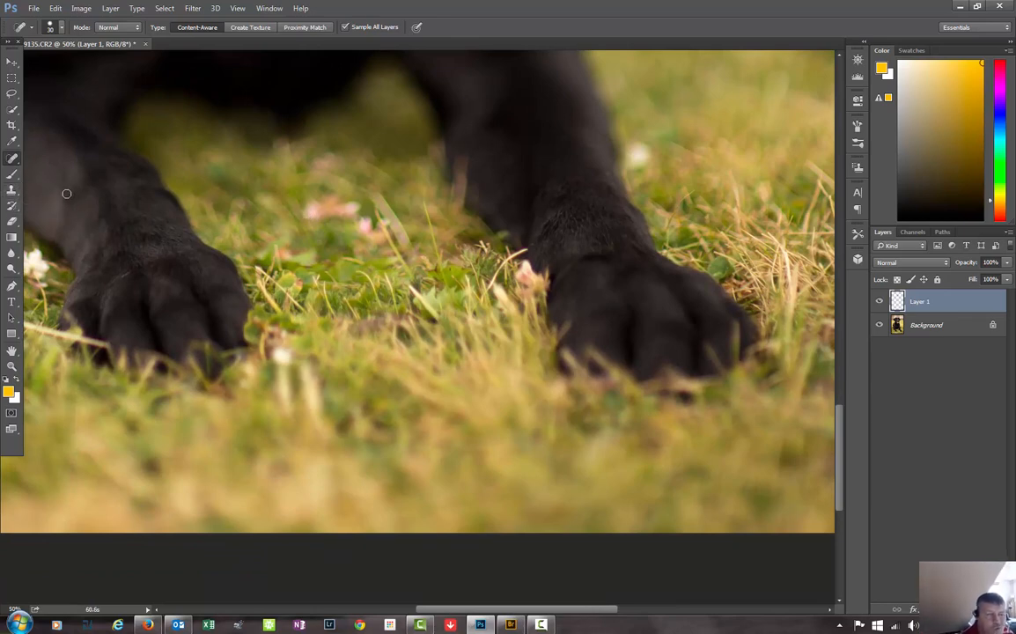
click(12, 189)
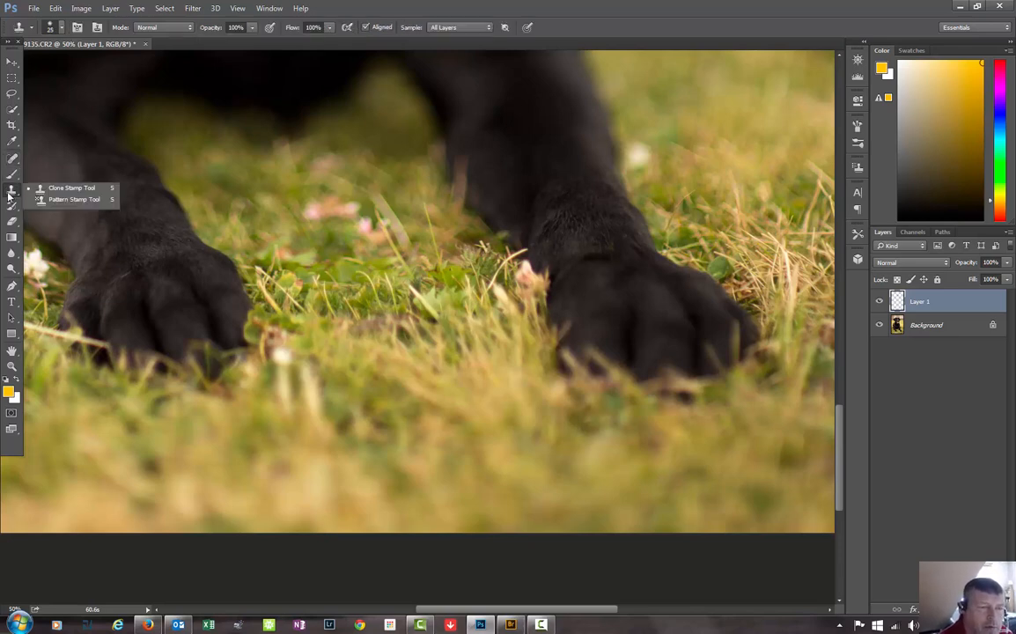
click(69, 185)
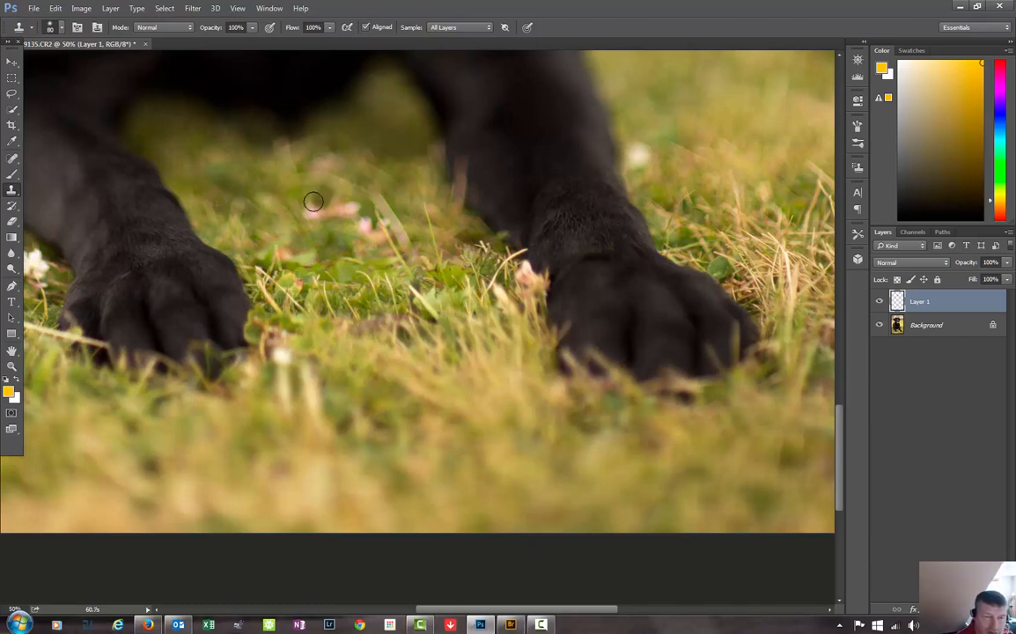
mouse_move(311, 209)
mouse_down()
mouse_move(355, 208)
mouse_move(369, 234)
mouse_move(387, 229)
mouse_move(257, 291)
mouse_up()
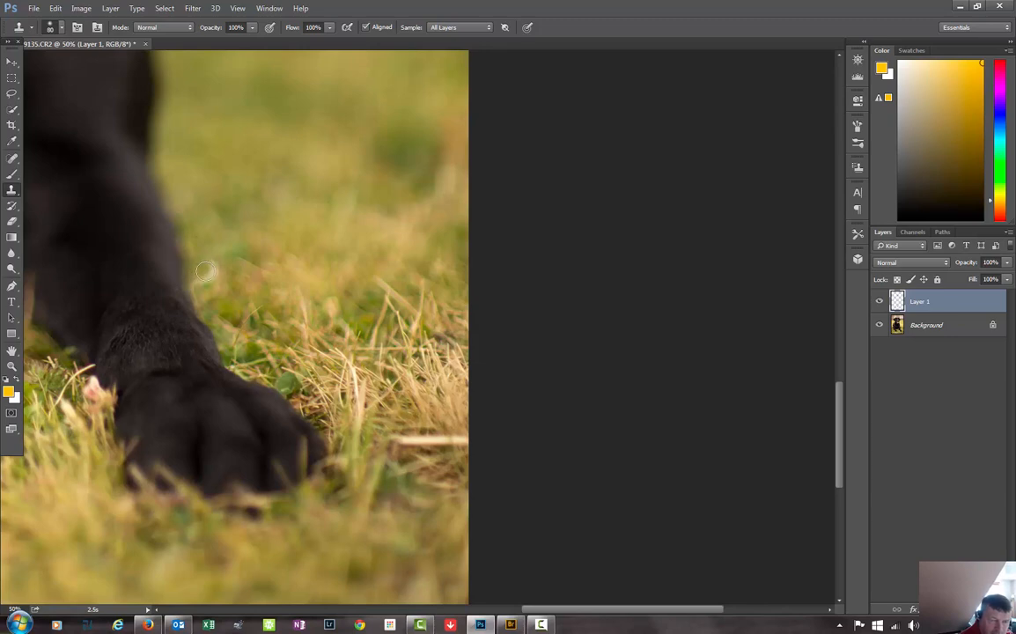
Step: Clone out the white flower beside the right-hand foreleg and the pink flower at the inner edge of that paw
click(208, 268)
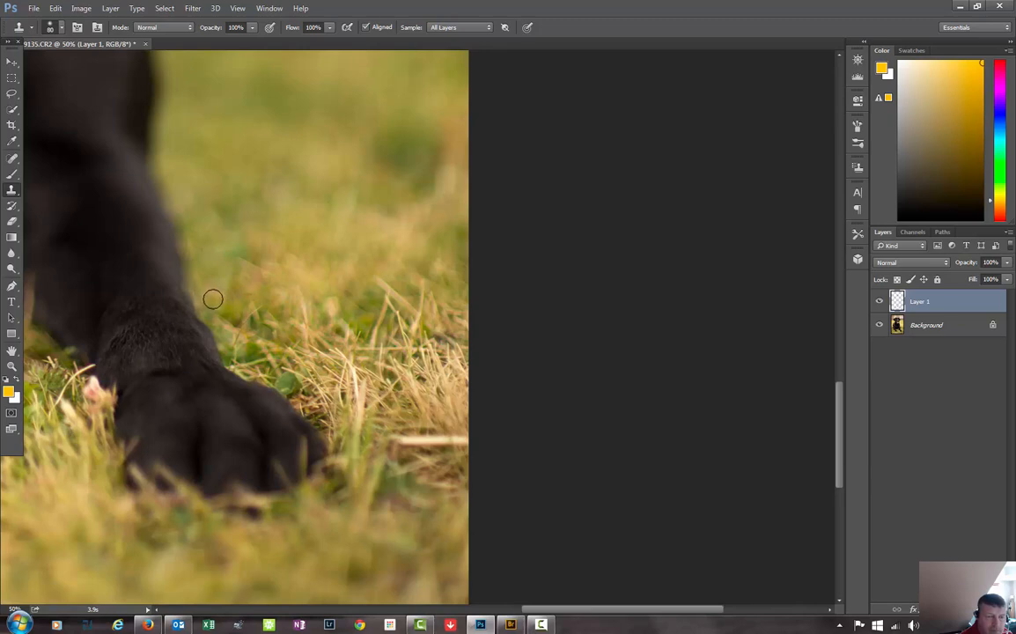
click(212, 297)
drag(227, 283, 254, 249)
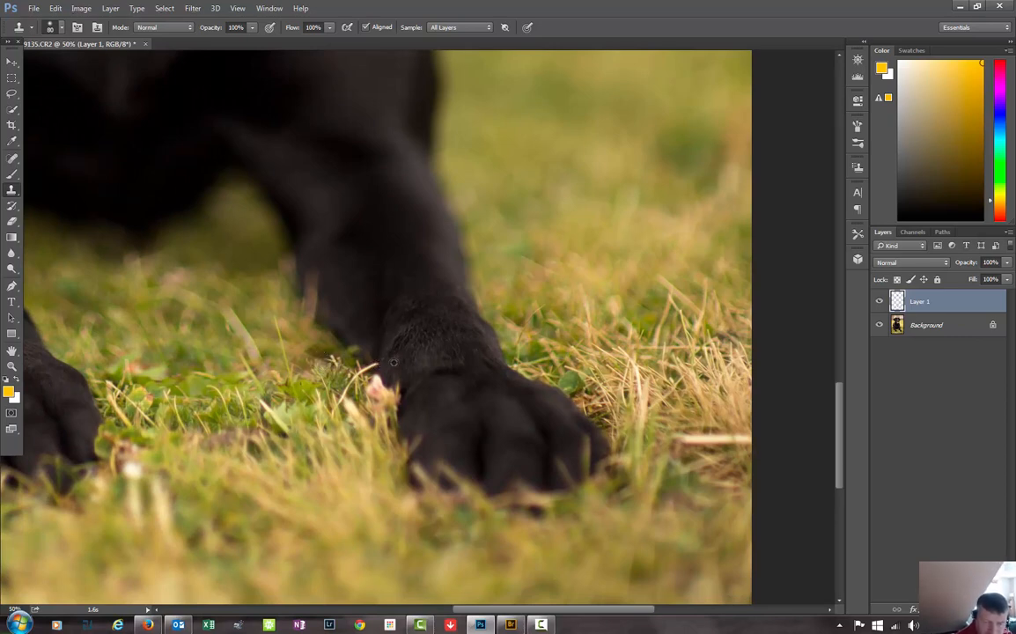
mouse_move(380, 373)
mouse_down()
mouse_move(391, 396)
mouse_move(357, 358)
mouse_move(372, 396)
mouse_up()
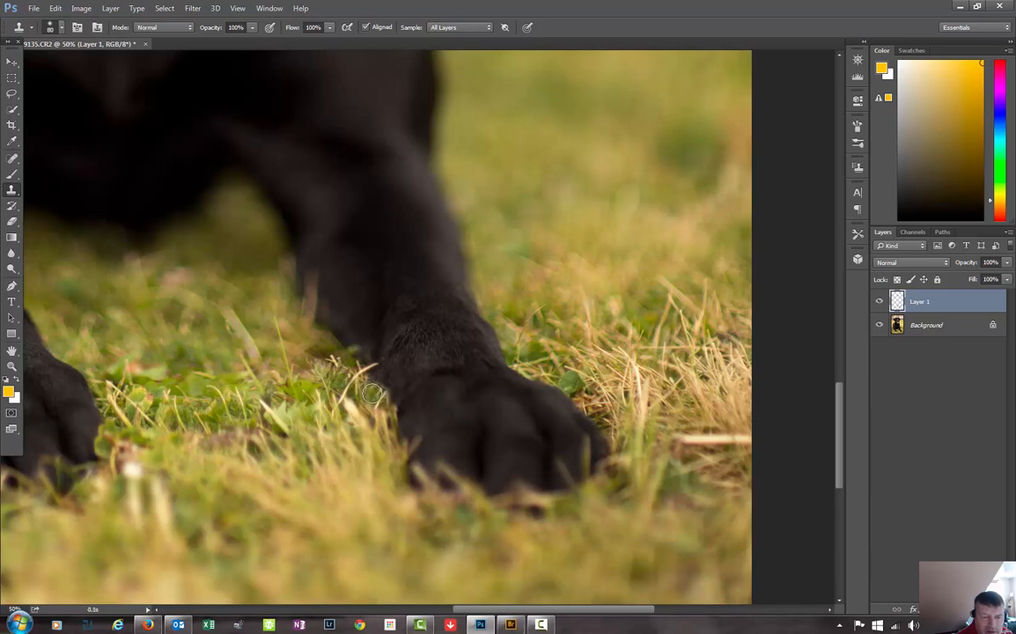
Step: Clone grass over the white flower and the pale stalks beneath it, just inside the left-hand paw
mouse_move(202, 391)
mouse_down()
mouse_move(207, 380)
mouse_move(273, 368)
mouse_move(263, 361)
mouse_up()
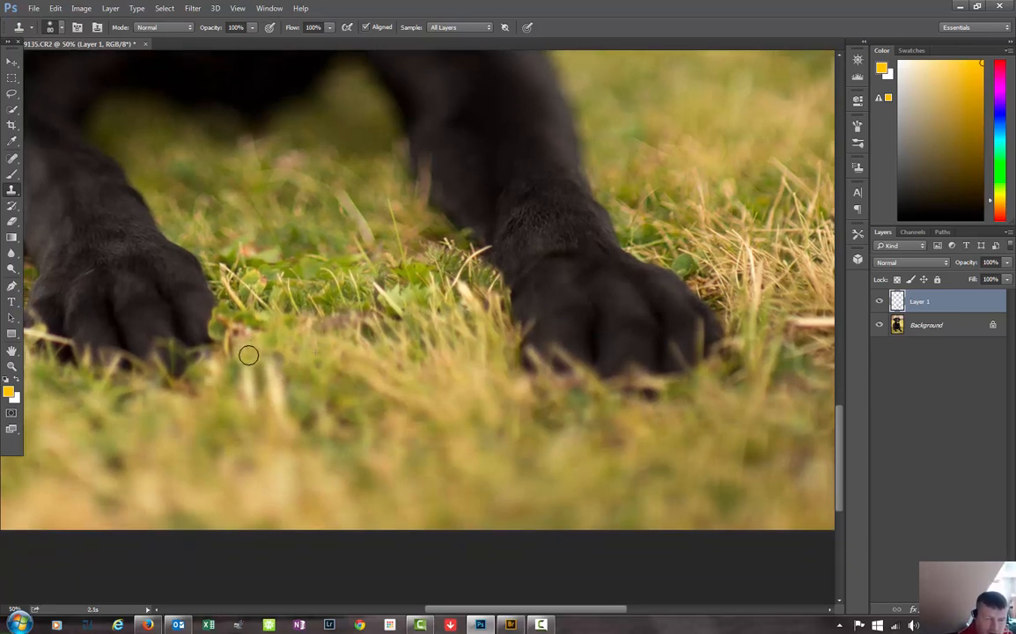
drag(272, 360, 273, 378)
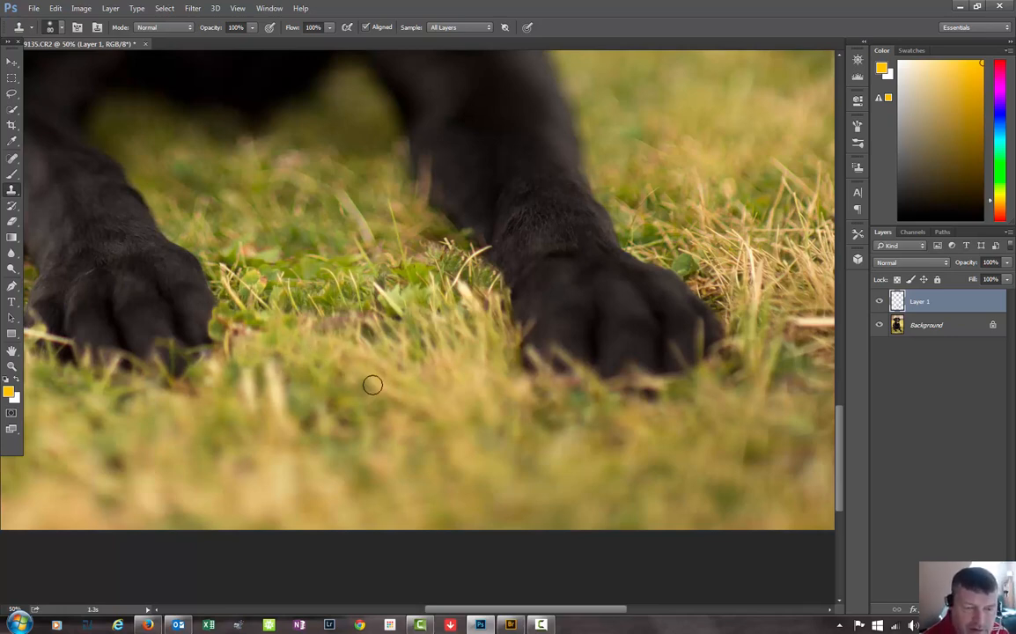
alt+click(292, 374)
mouse_move(271, 360)
mouse_down()
mouse_move(281, 408)
mouse_move(246, 389)
mouse_move(241, 369)
mouse_move(329, 364)
mouse_move(310, 364)
mouse_move(263, 393)
mouse_up()
alt+click(365, 353)
key(alt)
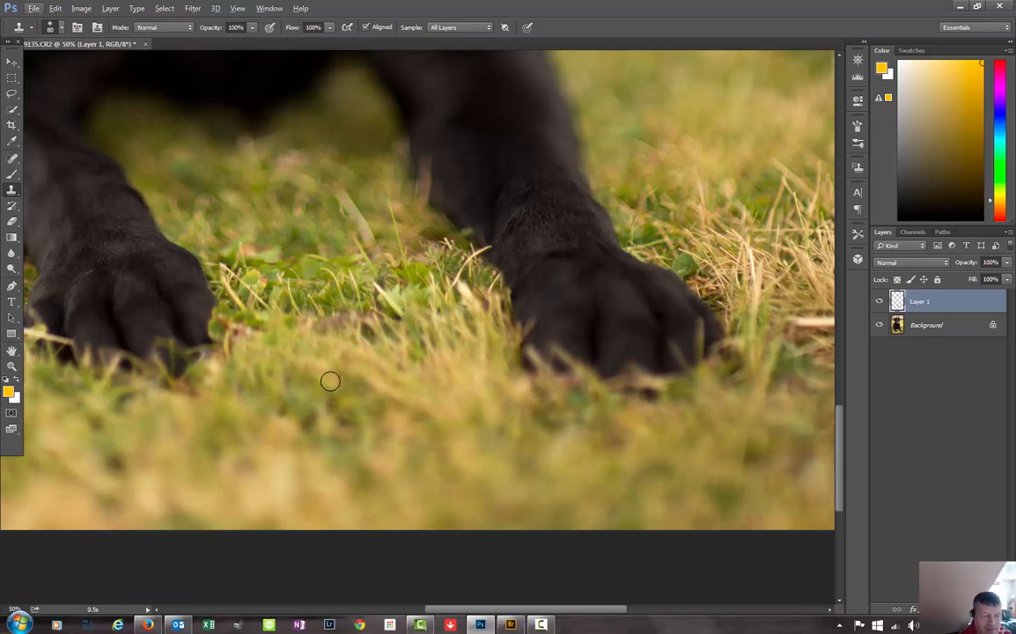
alt+click(311, 373)
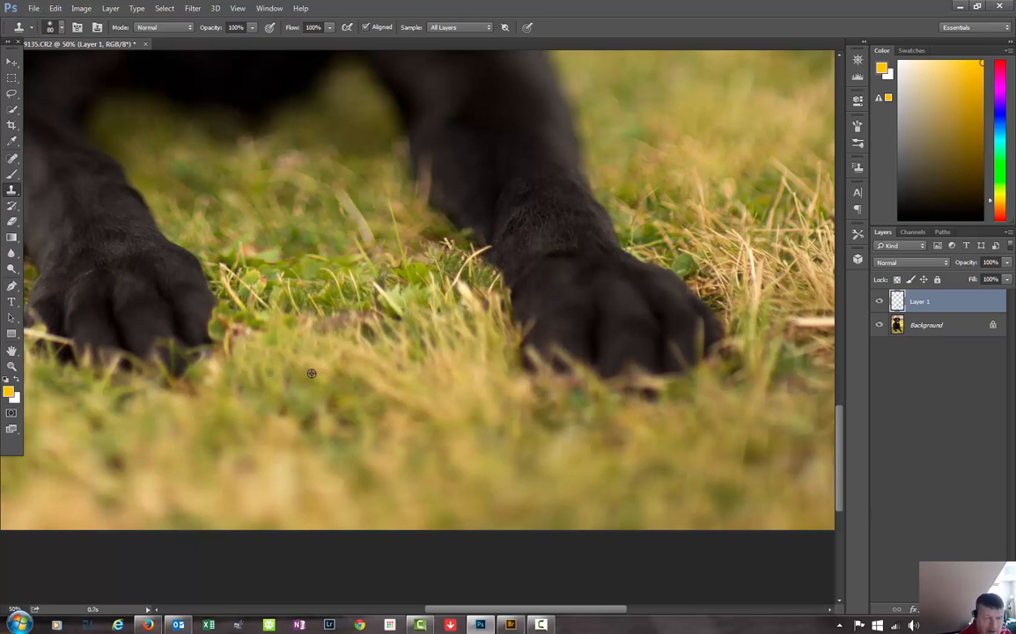
alt+click(233, 371)
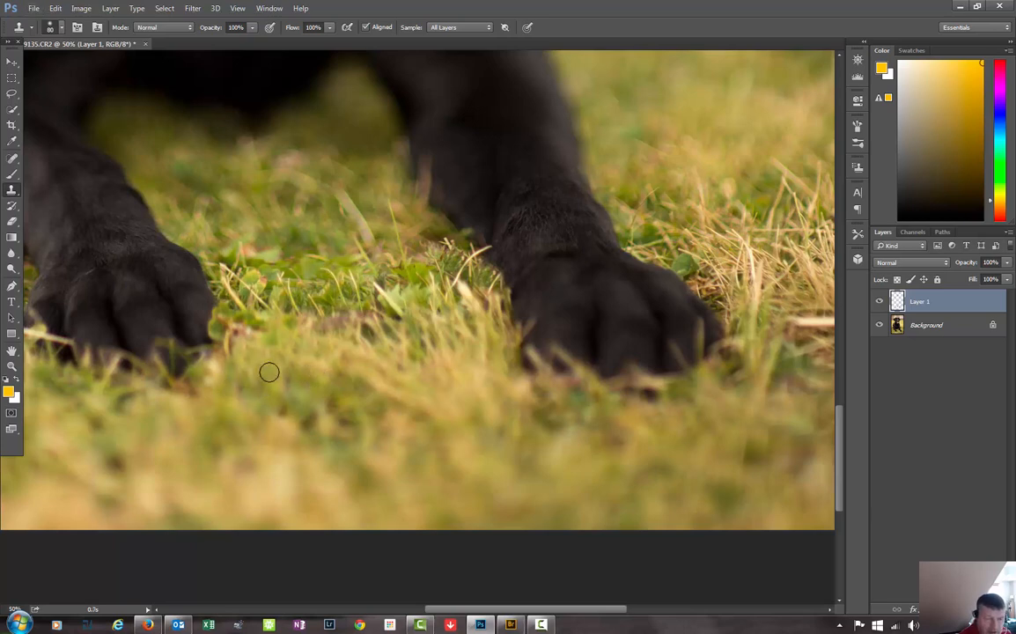
click(271, 375)
Step: Clone grass over the white flower outside the left-hand paw and the pale leaf in the grass below it
drag(195, 445, 397, 360)
drag(288, 387, 490, 360)
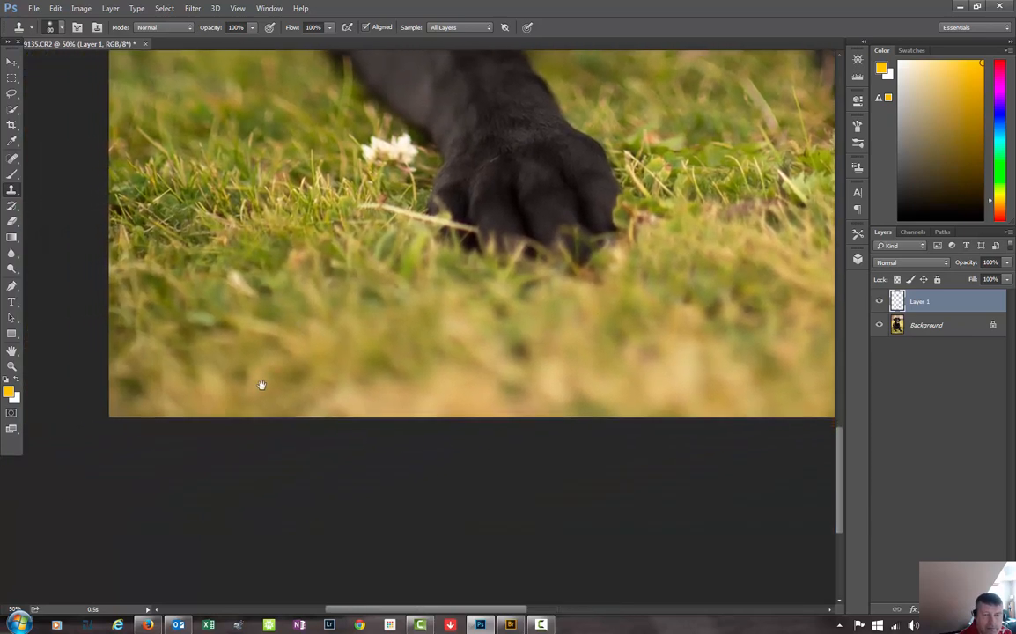
drag(288, 236, 247, 382)
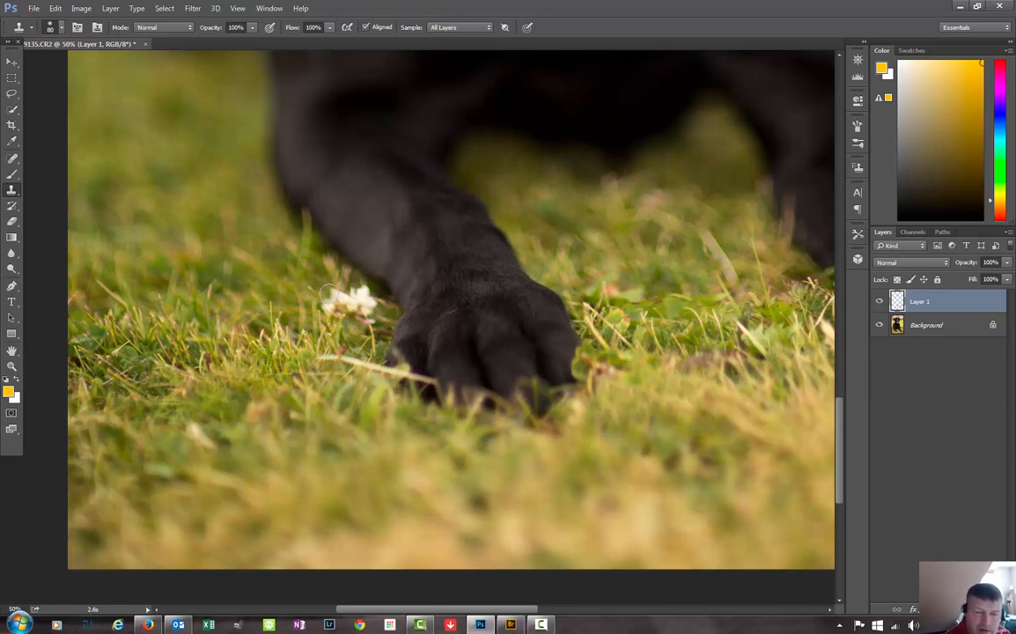
mouse_move(328, 296)
mouse_down()
mouse_move(371, 308)
mouse_move(329, 317)
mouse_up()
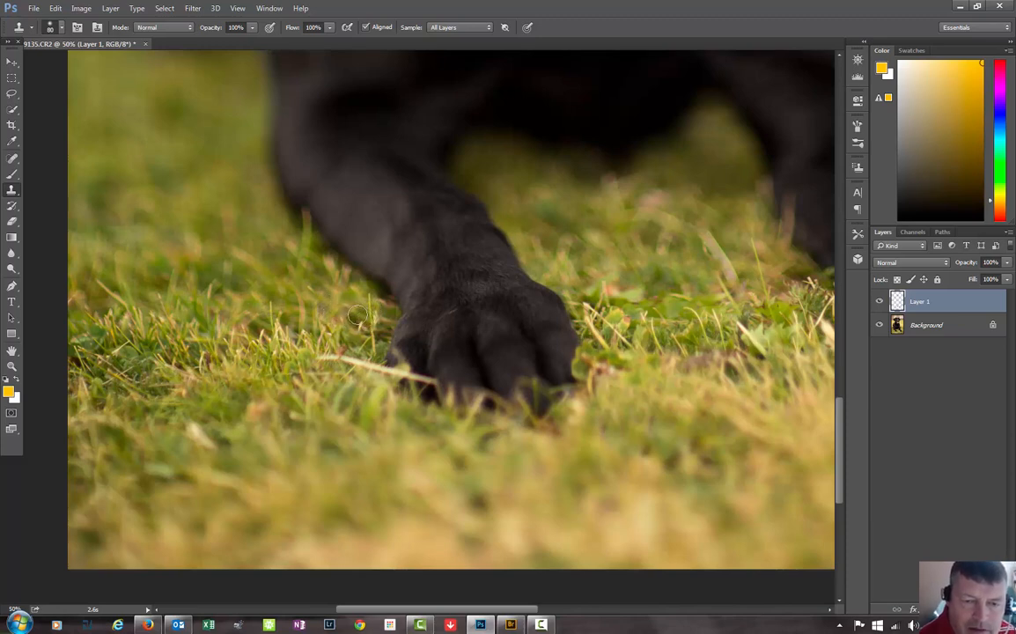
mouse_move(209, 327)
mouse_down()
mouse_move(226, 326)
mouse_move(218, 330)
mouse_up()
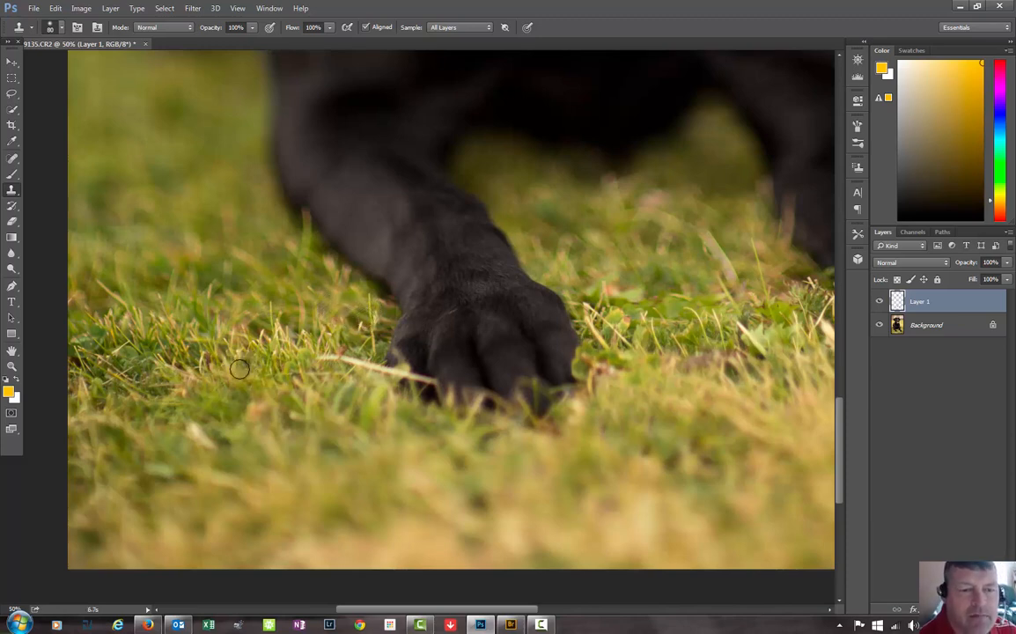
alt+click(238, 439)
drag(199, 436, 207, 440)
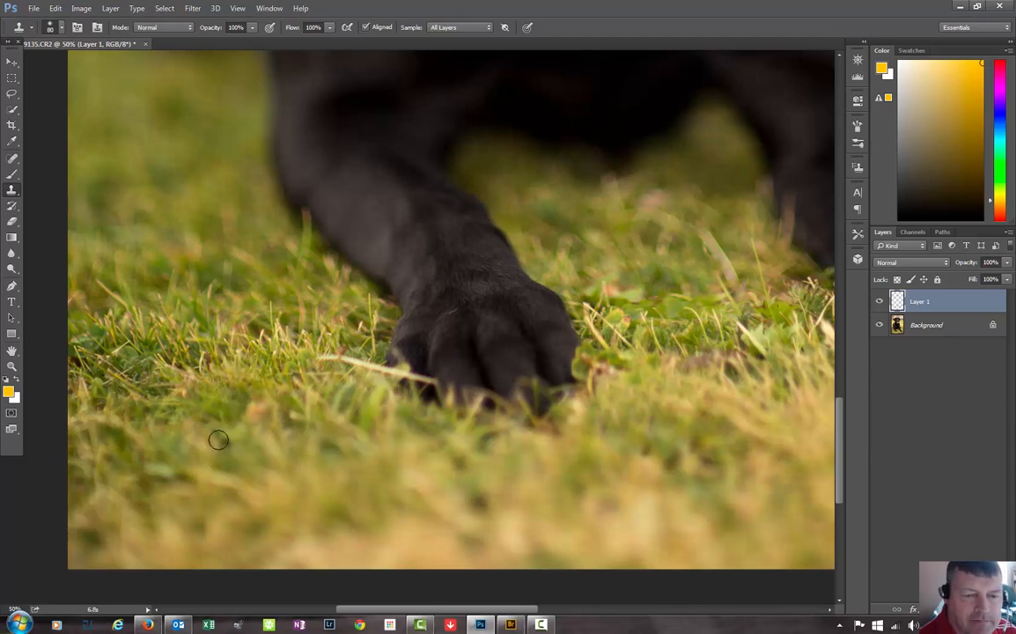
Step: Heal the part of the straw lying in the grass outside the left-hand paw with the Spot Healing Brush at size 45
key(ctrl+minus)
key(ctrl+minus)
key(ctrl+minus)
key(ctrl+minus)
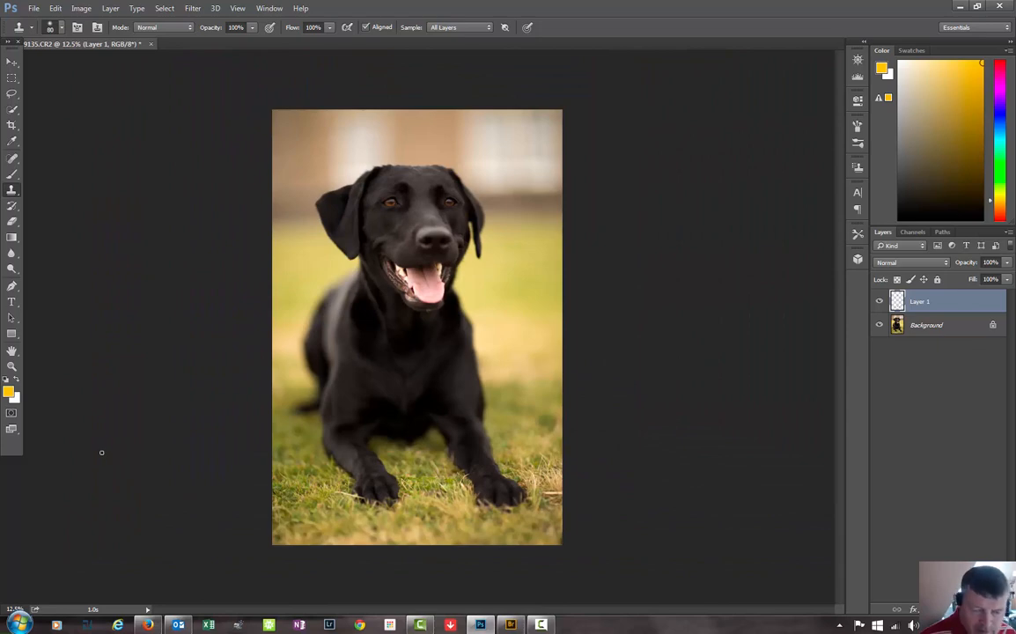
key(ctrl+plus)
key(ctrl+plus)
key(ctrl+plus)
key(ctrl+plus)
key(ctrl+plus)
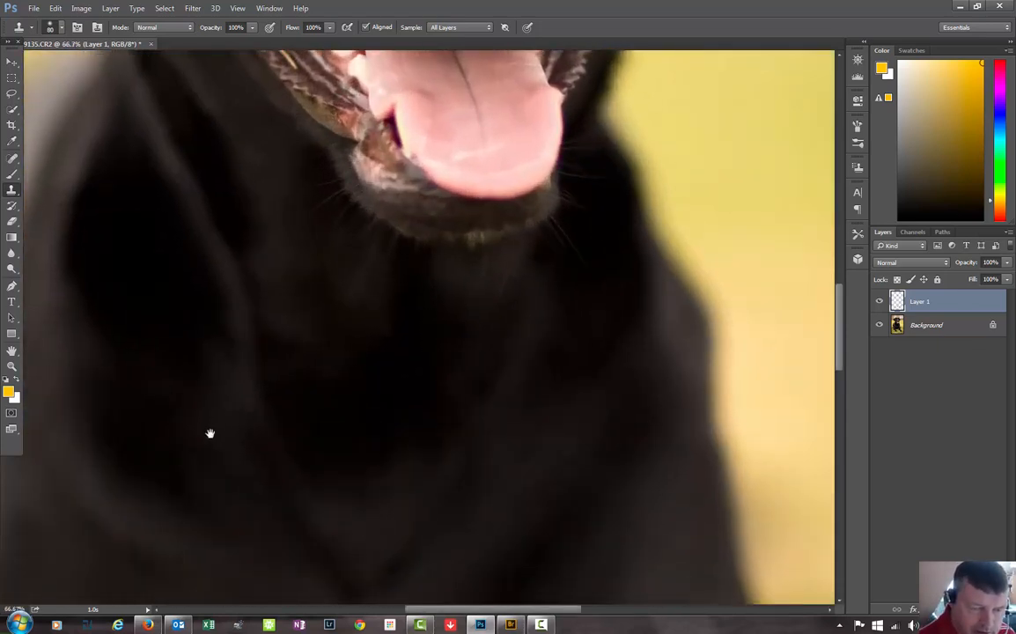
scroll(209, 433, down, 10)
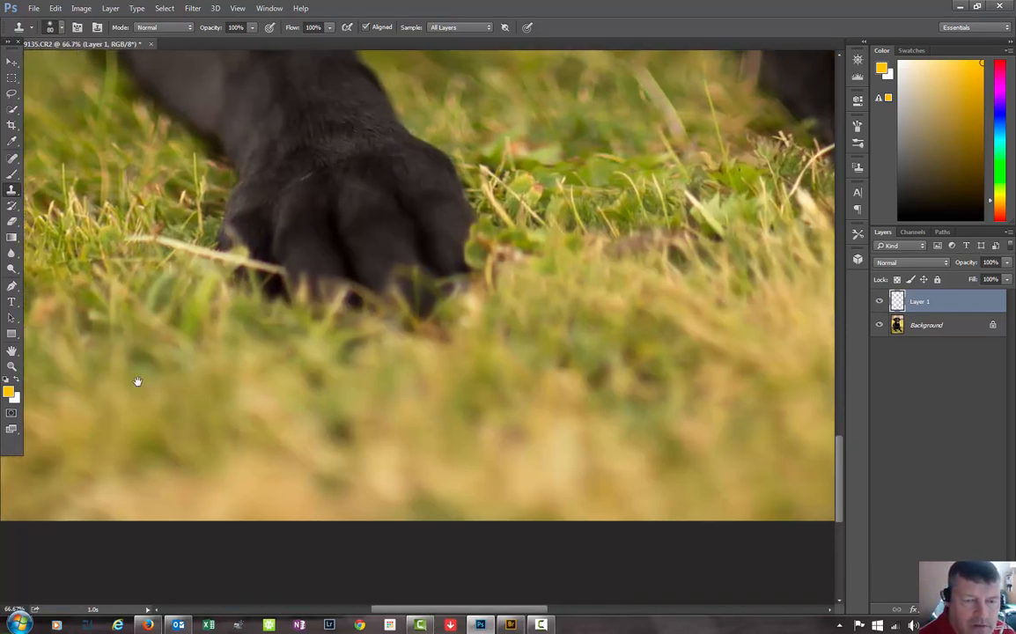
scroll(137, 382, up, 2)
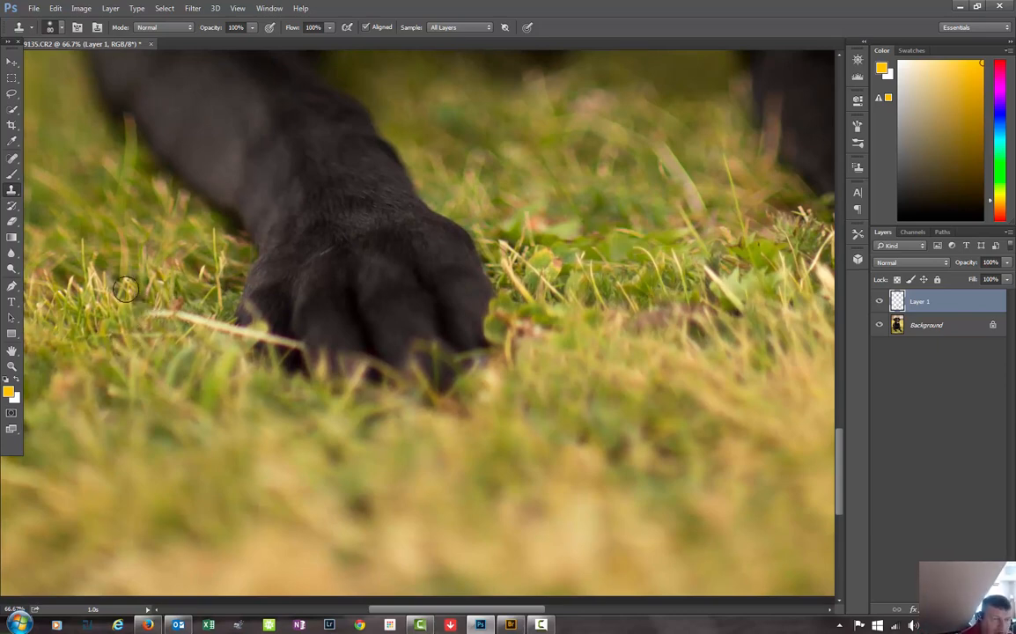
click(13, 158)
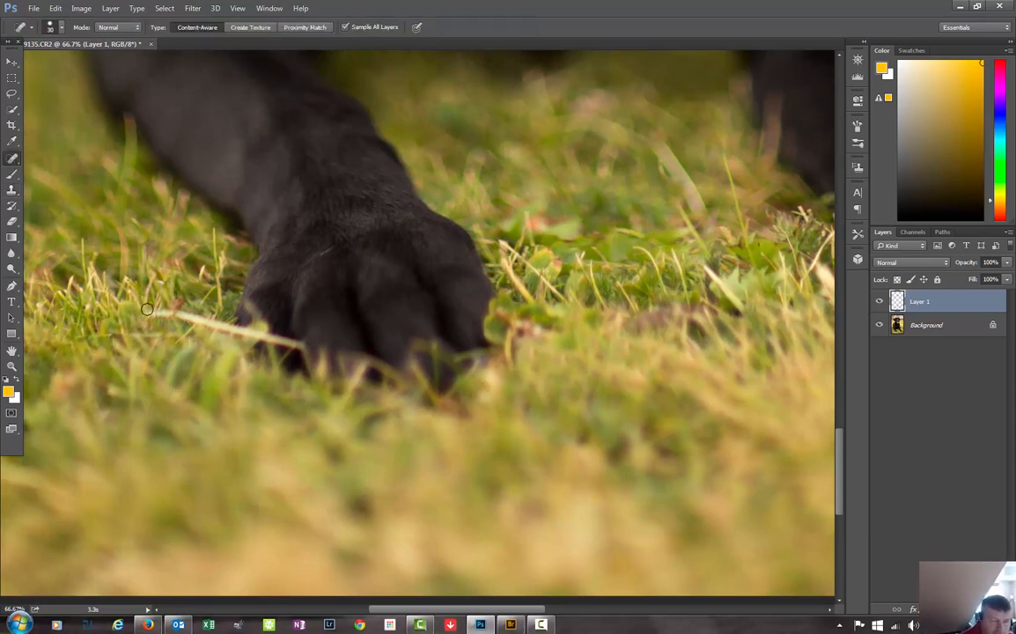
key(bracketright)
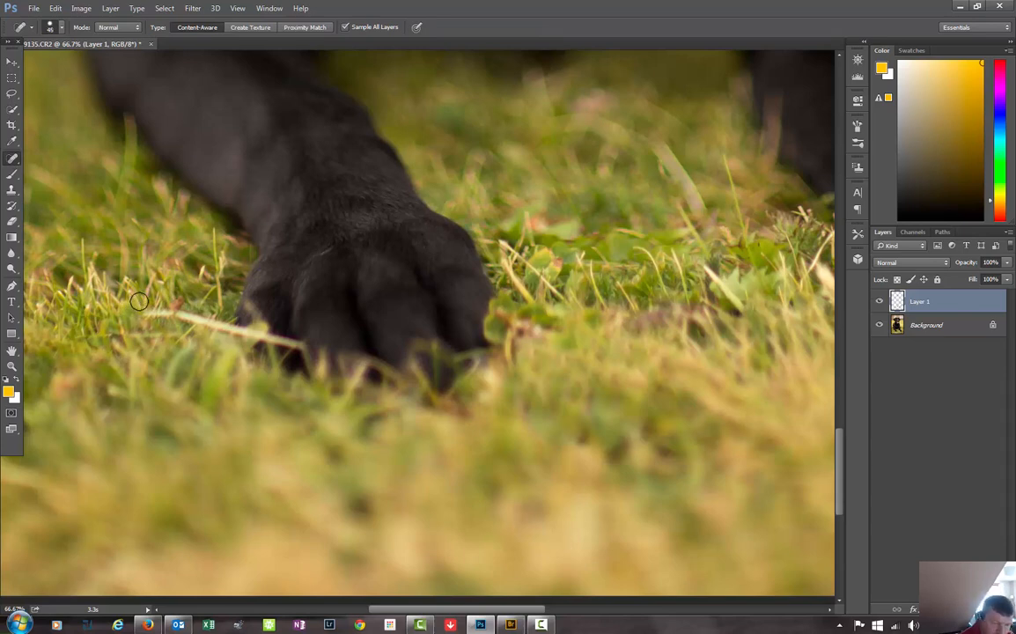
mouse_move(206, 321)
mouse_down()
mouse_move(141, 315)
mouse_move(185, 309)
mouse_move(150, 322)
mouse_move(163, 325)
mouse_up()
mouse_move(233, 330)
mouse_down()
mouse_move(203, 314)
mouse_move(185, 339)
mouse_up()
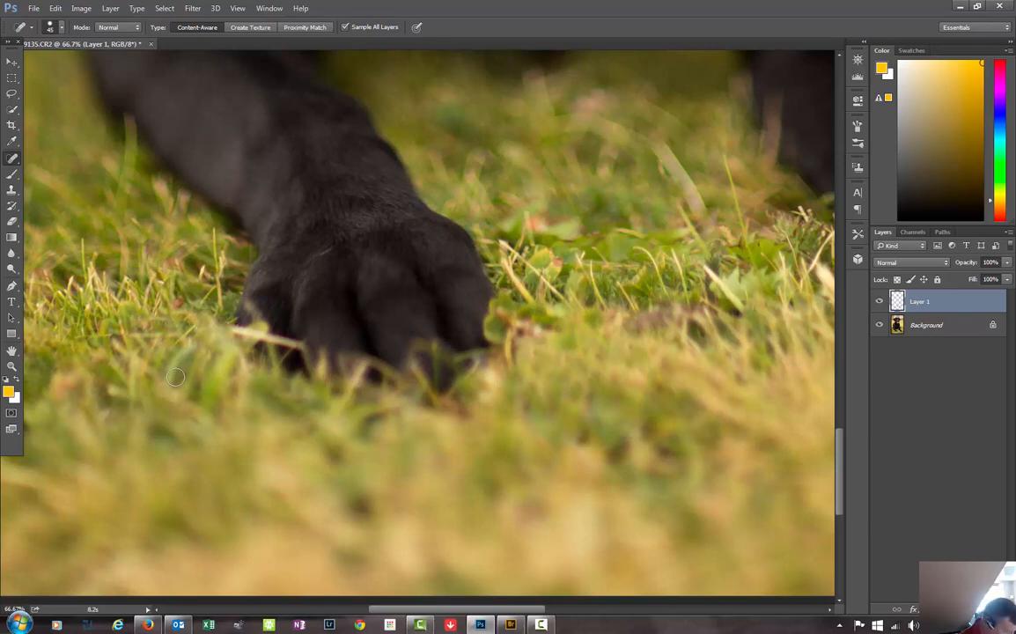
Step: Clone dark fur over the remaining piece of straw across the left-hand paw's toes with the Clone Stamp tool
click(11, 189)
alt+click(290, 297)
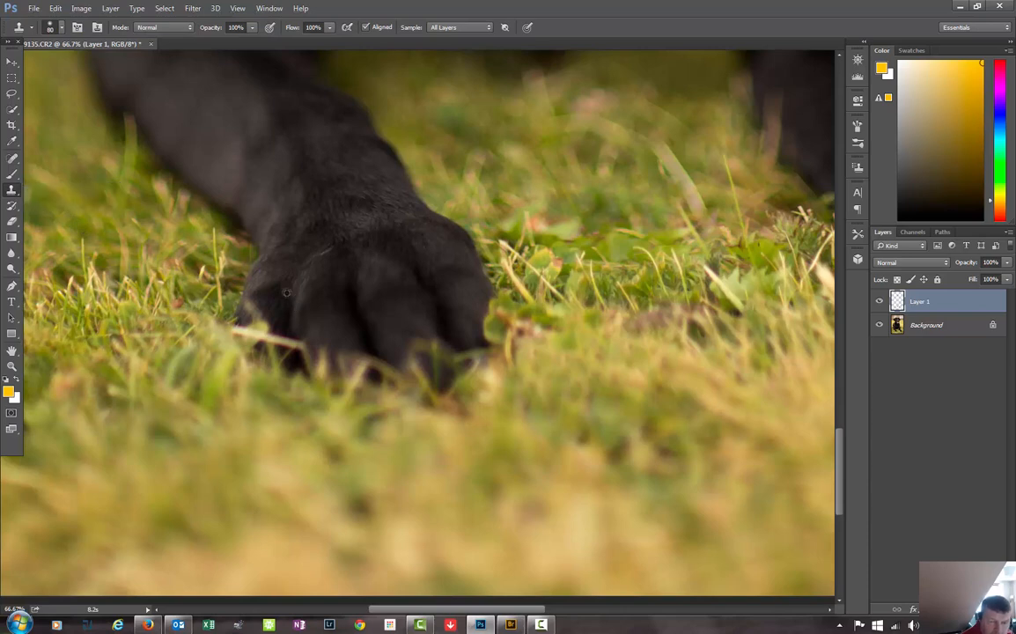
alt+click(270, 296)
mouse_move(259, 325)
mouse_down()
mouse_move(249, 335)
mouse_move(266, 337)
mouse_move(246, 291)
mouse_up()
drag(287, 337, 290, 341)
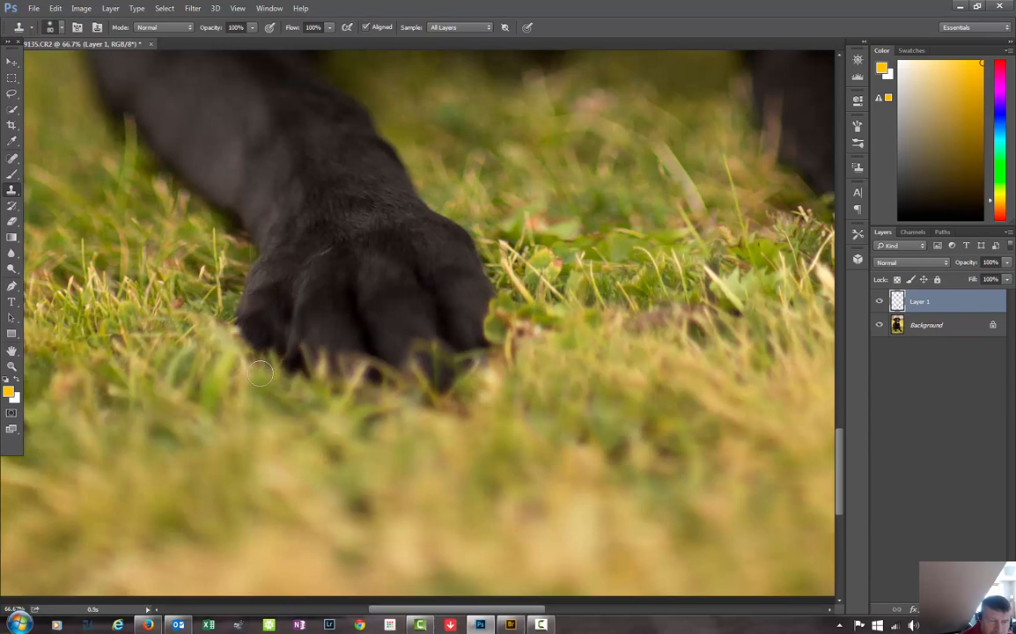
alt+click(329, 359)
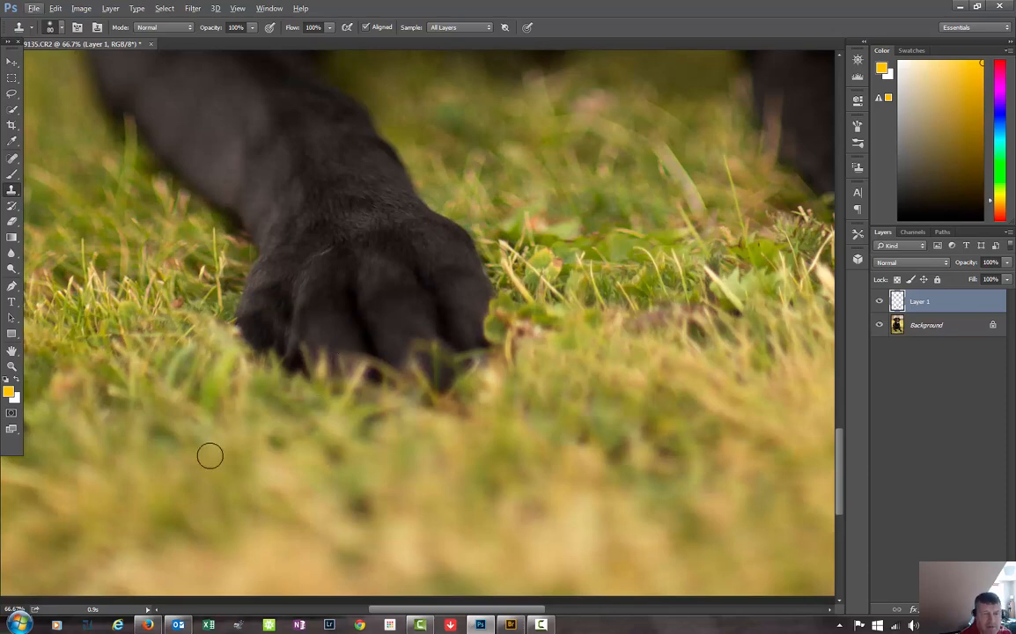
Step: Review the whole portrait, and toggle Layer 1's visibility to compare the dog's face before and after retouching
key(ctrl+minus)
key(ctrl+minus)
key(ctrl+minus)
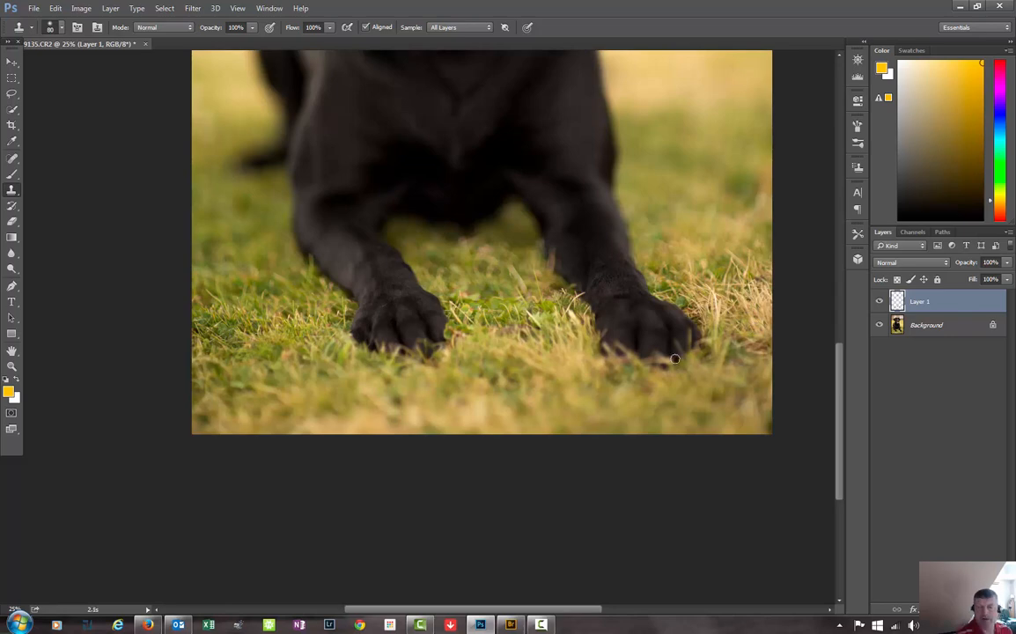
key(ctrl+0)
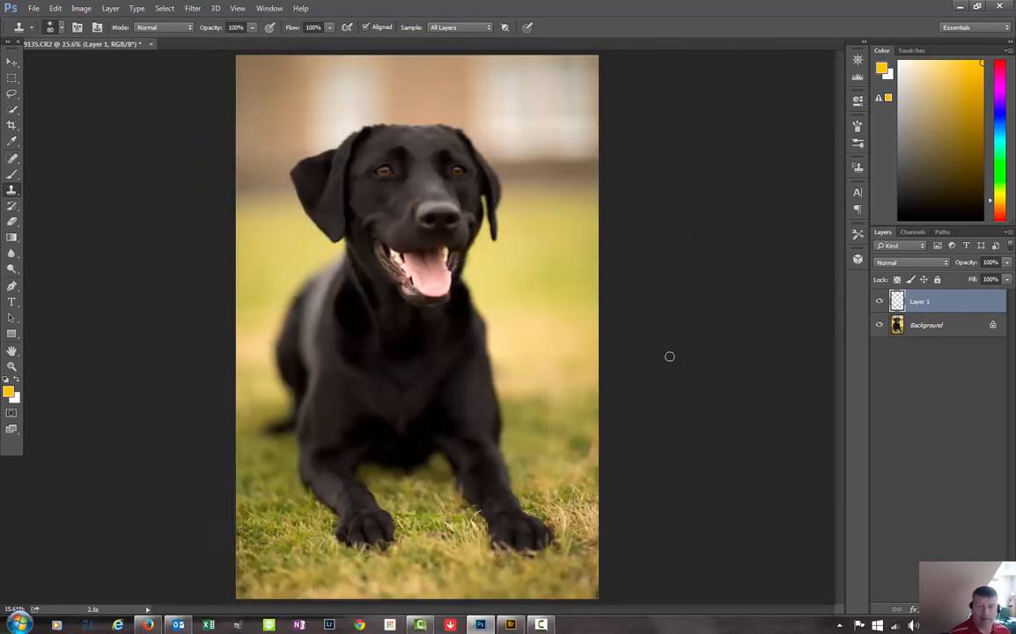
key(ctrl+plus)
key(ctrl+plus)
key(ctrl+plus)
key(ctrl+plus)
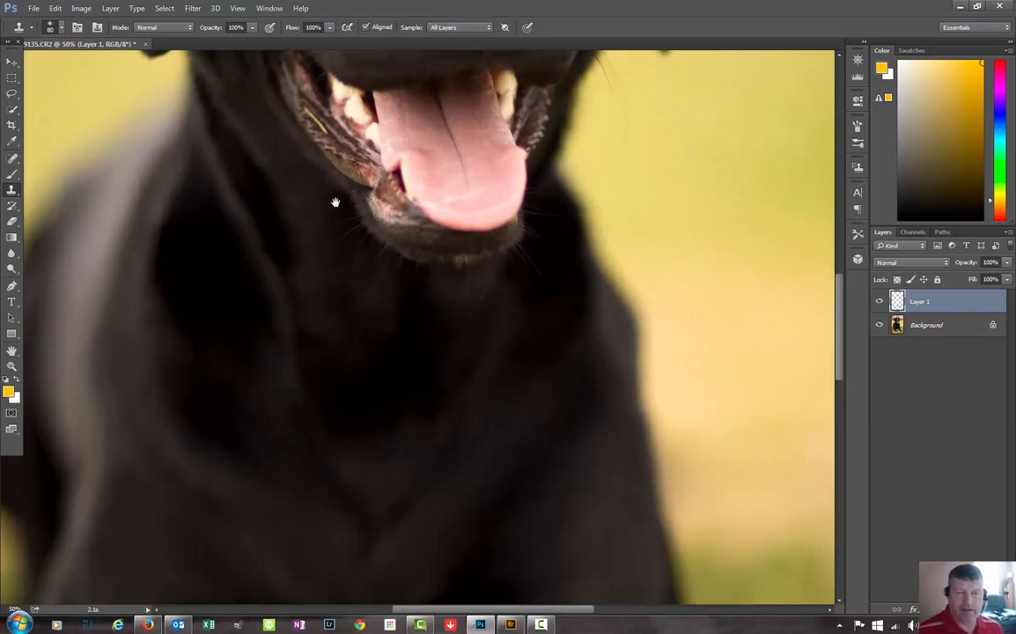
drag(335, 202, 351, 573)
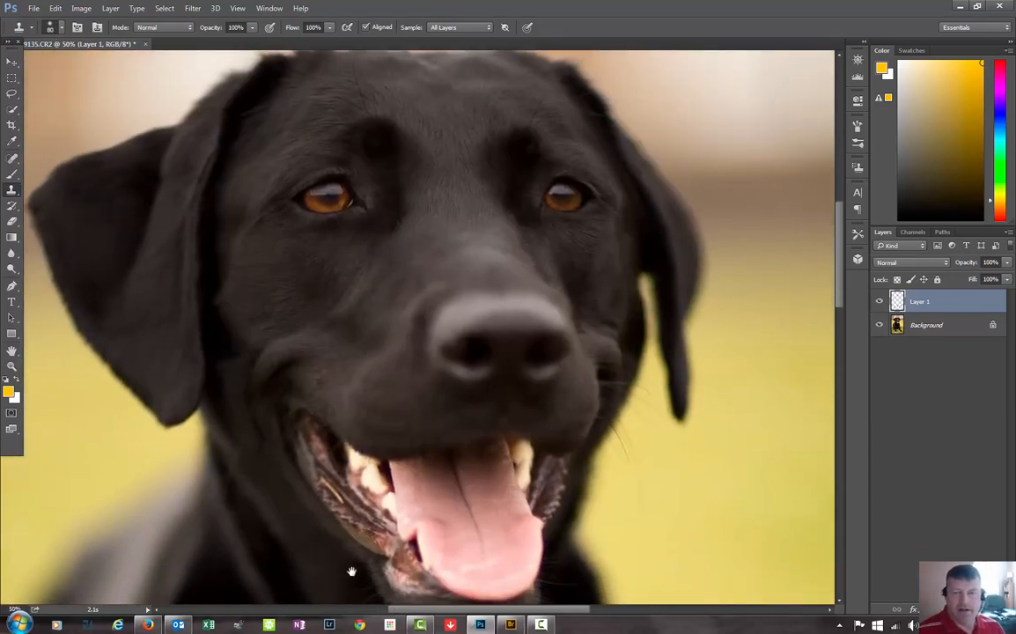
click(882, 302)
click(881, 302)
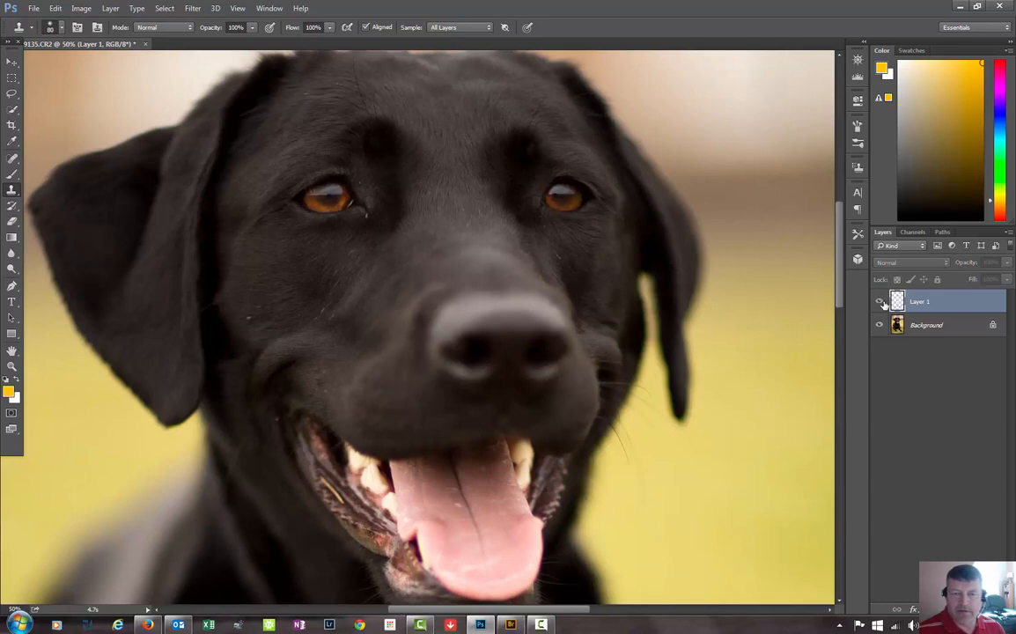
click(882, 302)
click(882, 302)
click(882, 302)
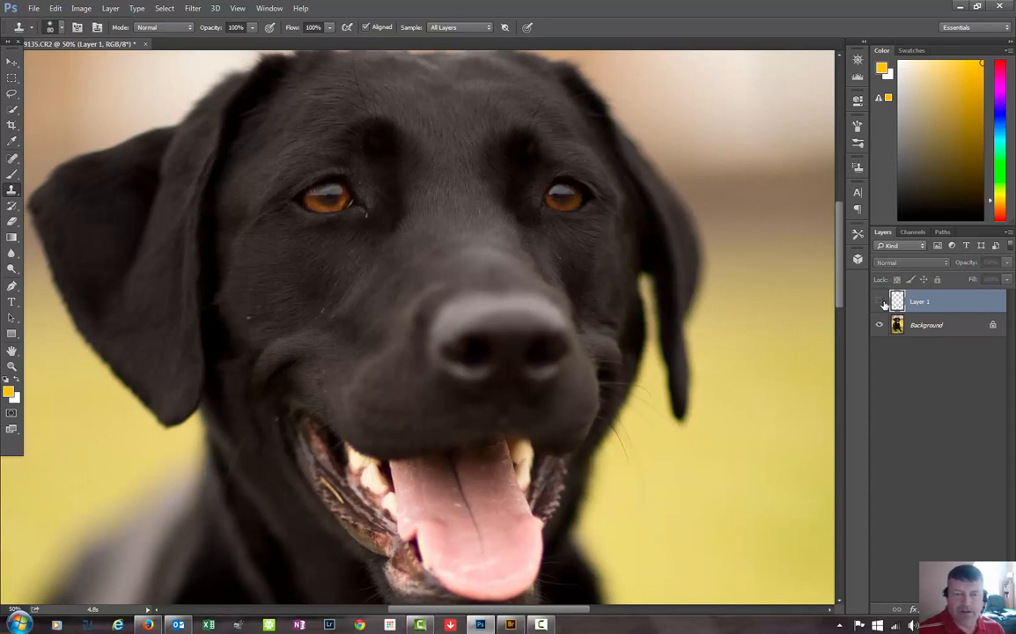
Step: Toggle Layer 1's visibility several times to check the retouching on the dog's face
click(882, 302)
click(882, 302)
click(882, 302)
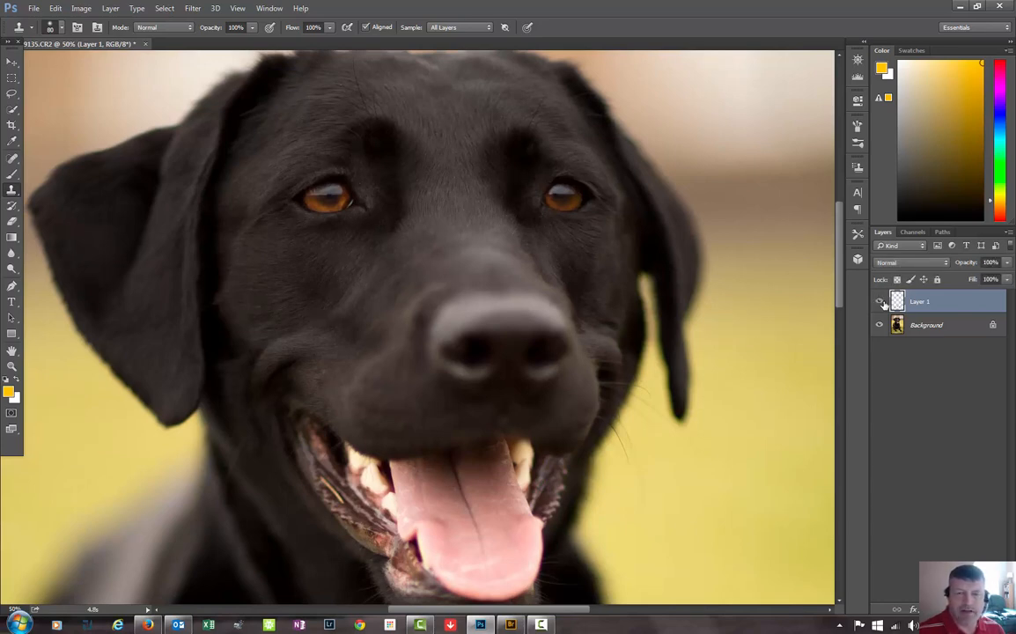
click(882, 302)
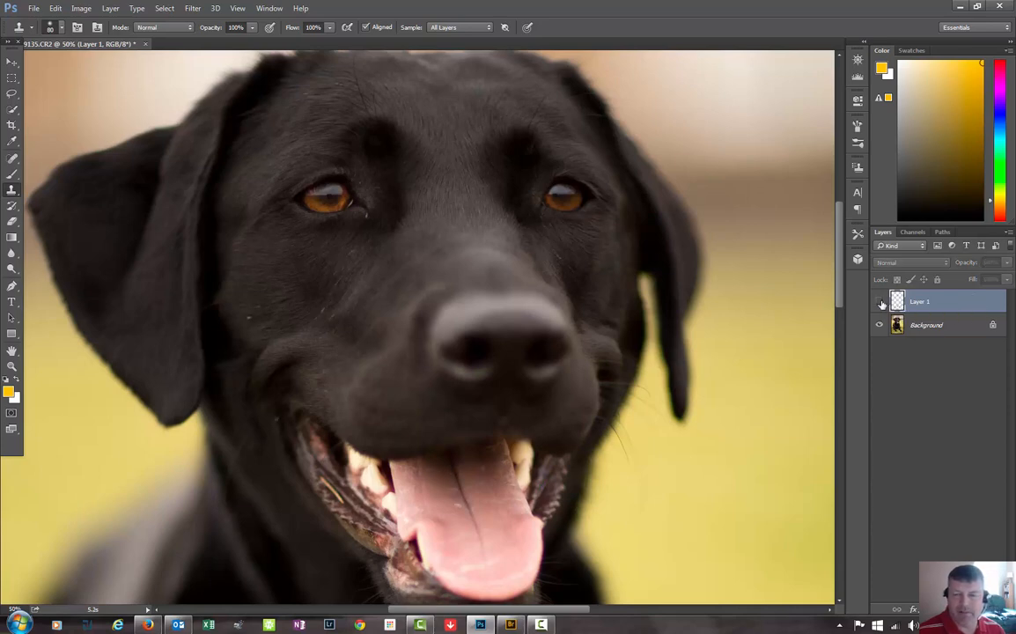
Step: Show Layer 1 again and merge it down into the Background layer
click(882, 302)
right_click(903, 306)
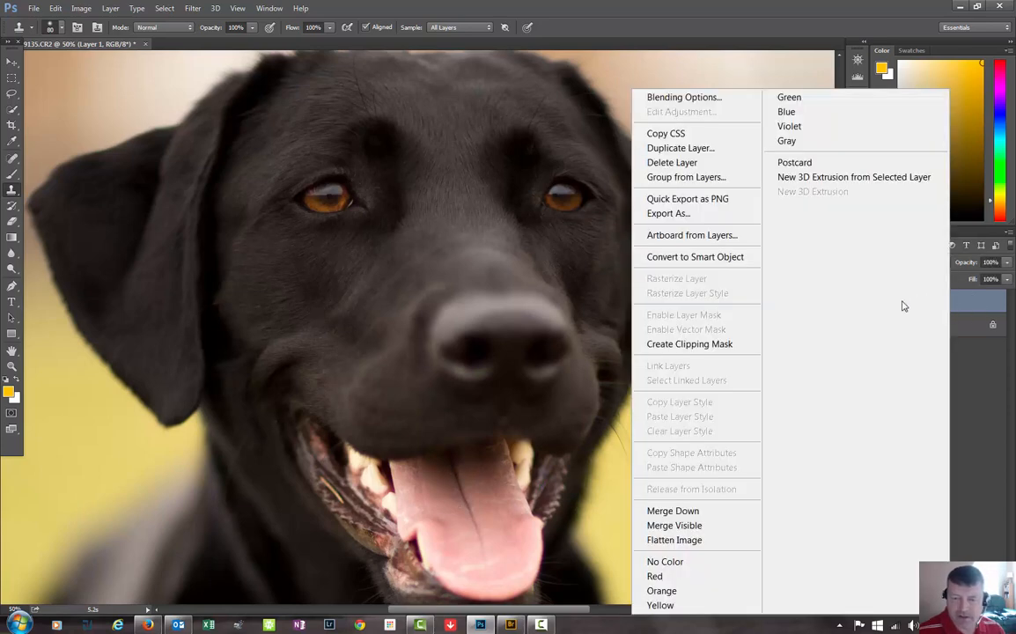
click(672, 510)
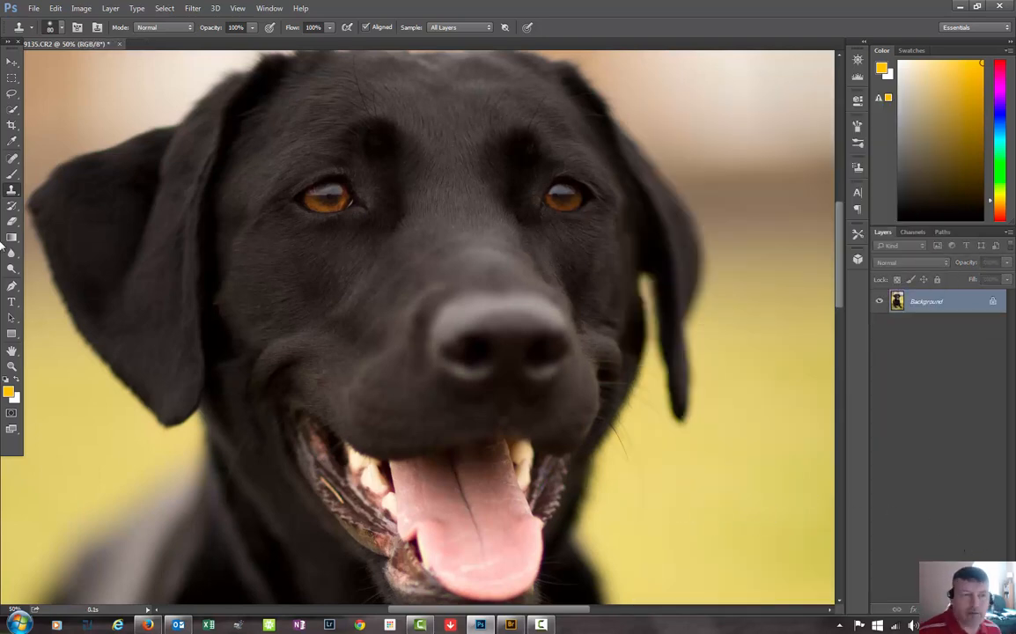
Step: Outline both of the dog's eyes with the Lasso tool and add a Vibrance adjustment layer masked to that selection
click(11, 93)
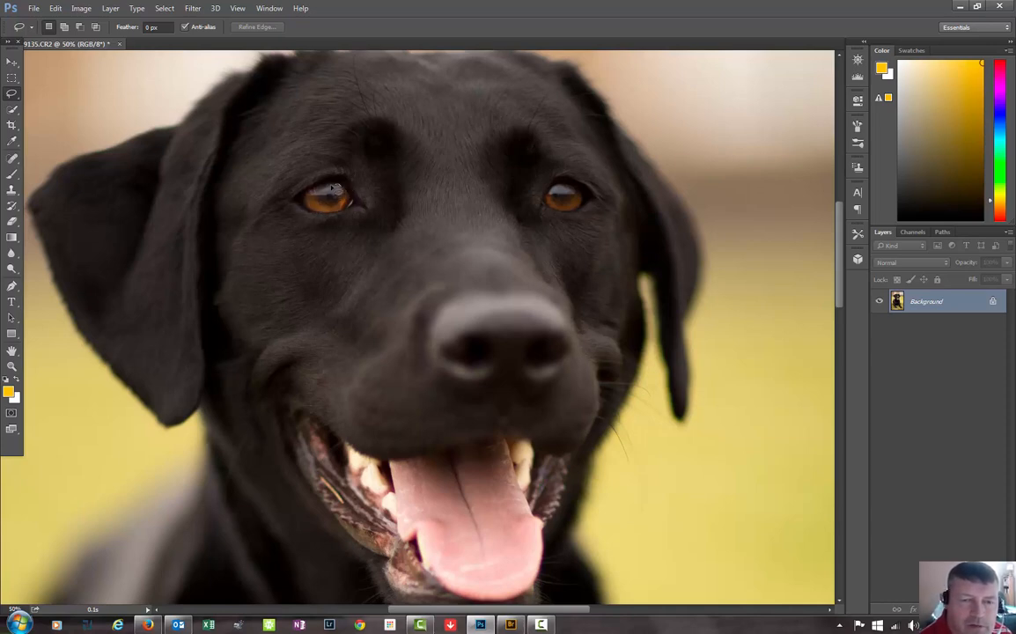
mouse_move(332, 187)
mouse_down()
mouse_move(301, 212)
mouse_move(324, 218)
mouse_move(361, 209)
mouse_move(333, 185)
mouse_up()
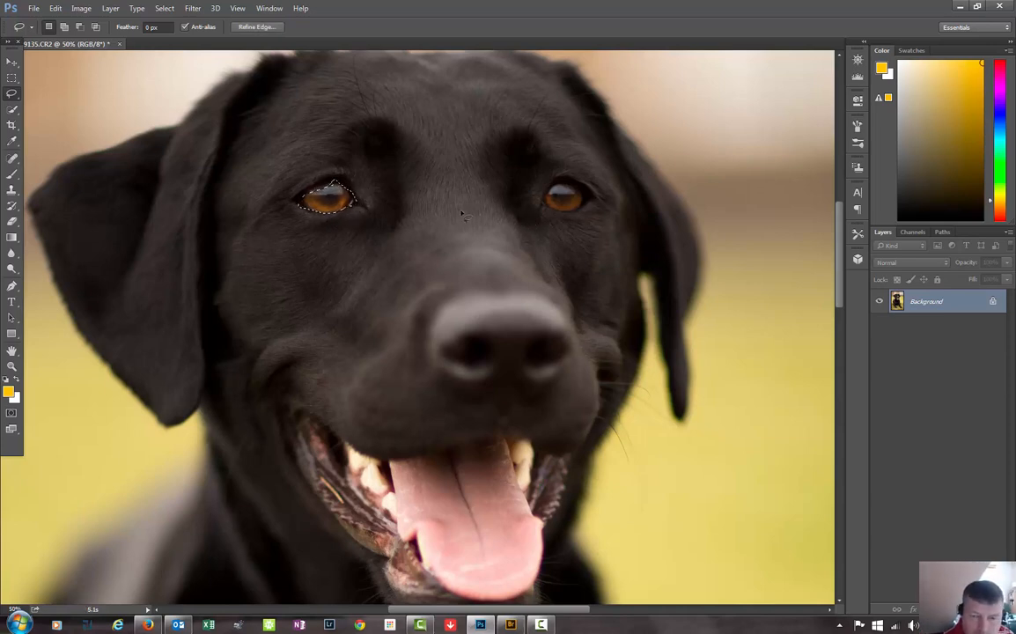
key(shift)
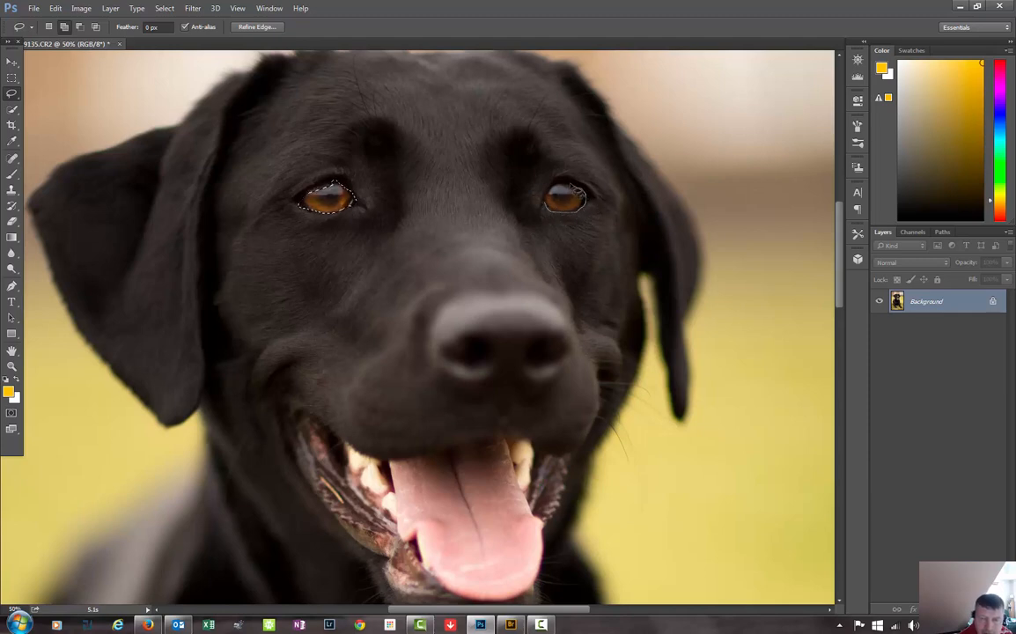
drag(552, 210, 546, 206)
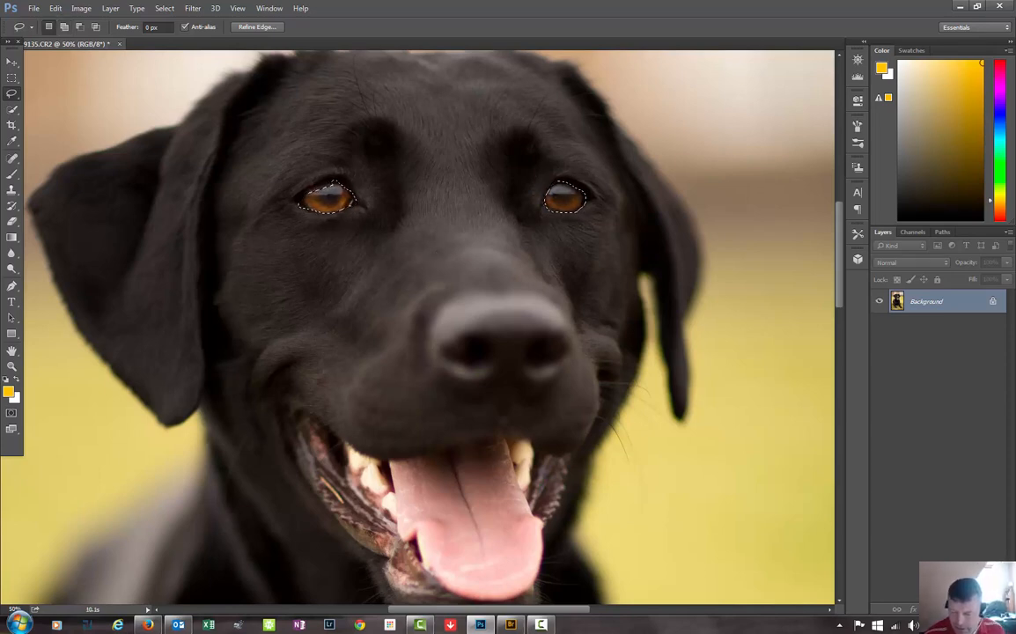
click(944, 609)
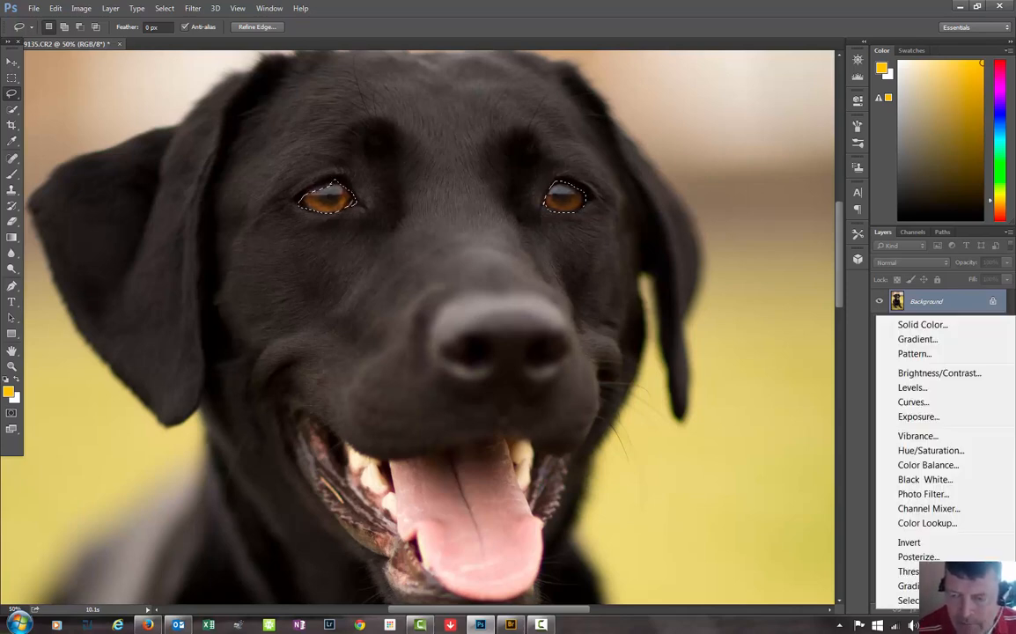
click(954, 437)
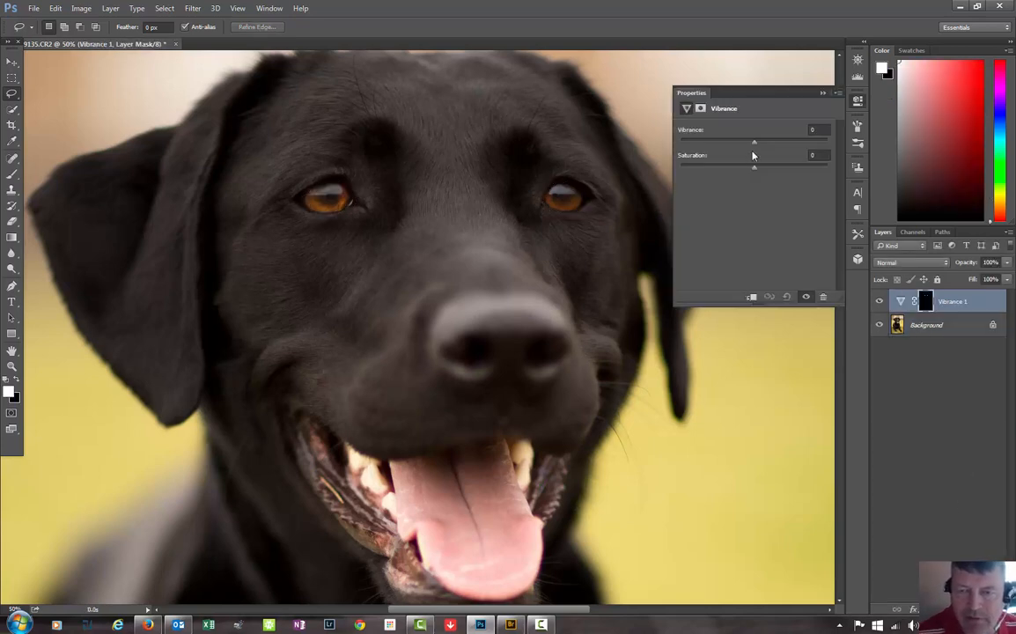
Step: Try vibrance +42 and saturation +7 on the eyes, and reset both values to 0
drag(755, 143, 780, 144)
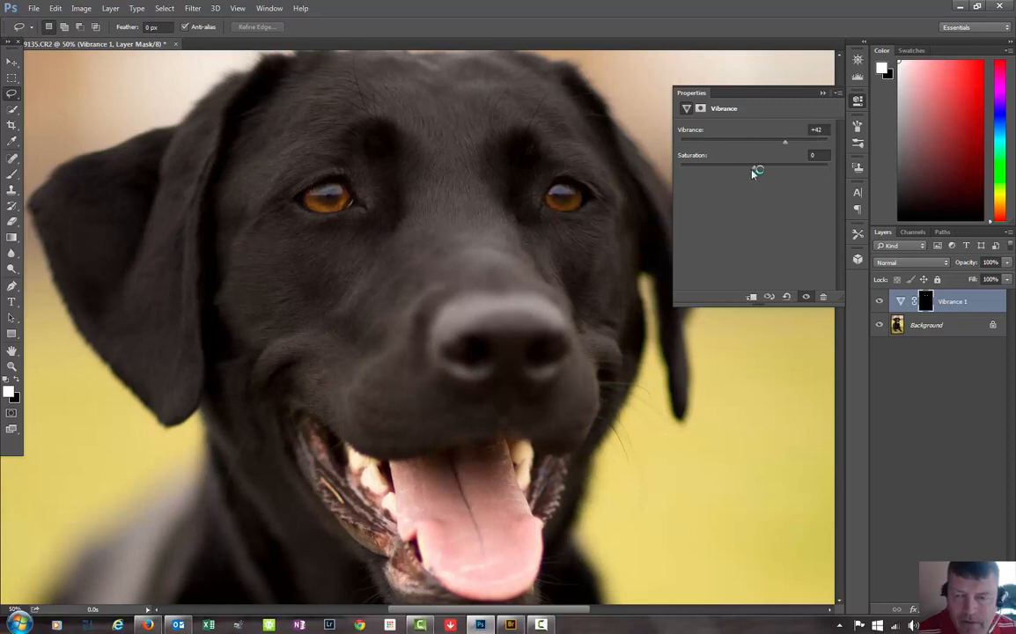
mouse_move(755, 169)
mouse_down()
mouse_move(811, 172)
mouse_move(728, 168)
mouse_move(756, 171)
mouse_up()
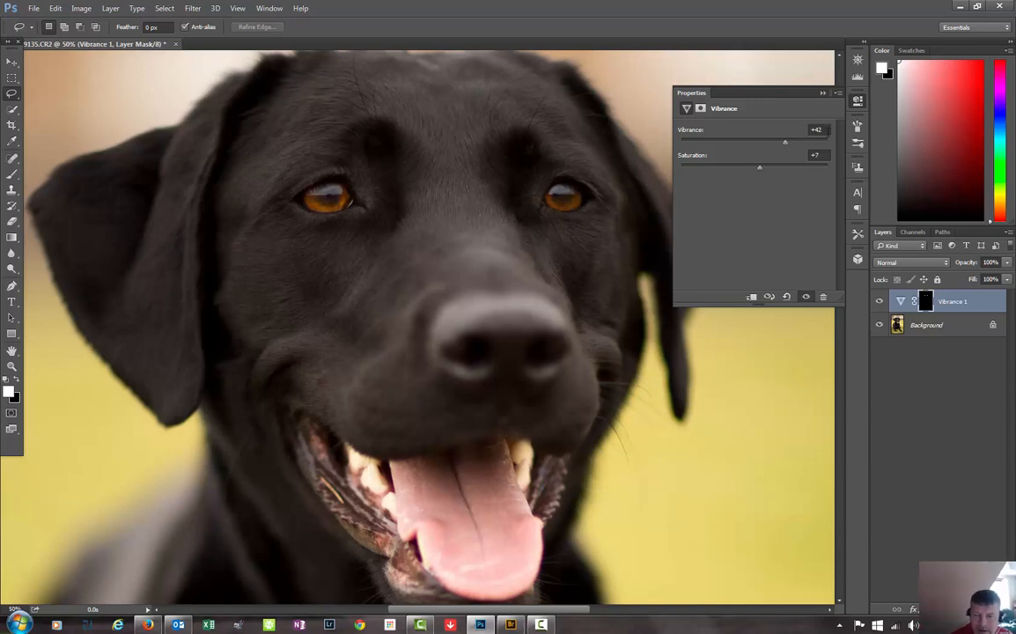
drag(822, 131, 714, 135)
text(0)
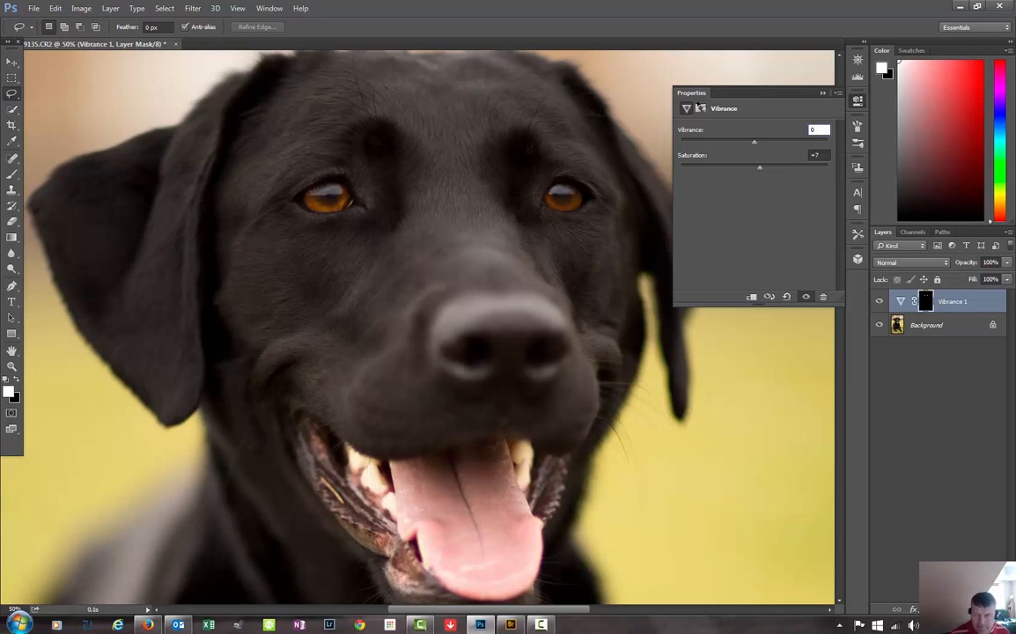
key(Tab)
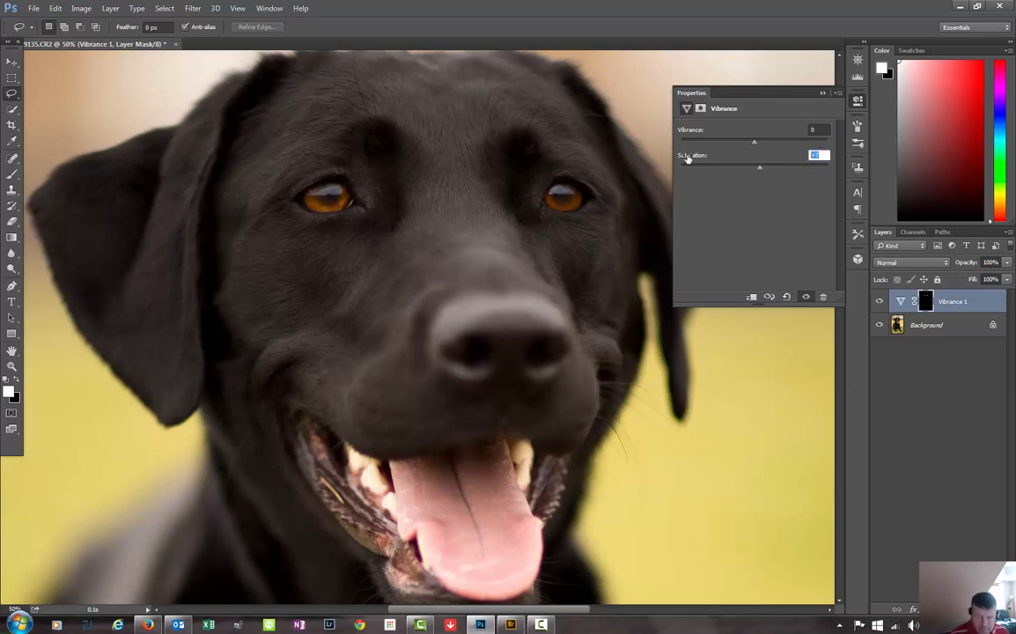
text(0)
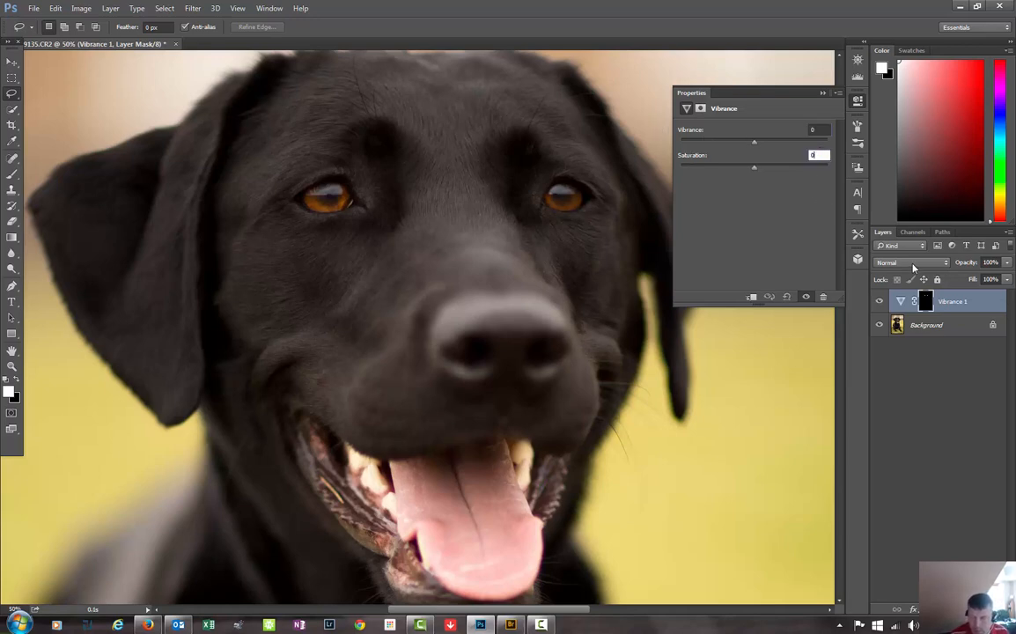
Step: Try the Screen and Color Burn blend modes on the Vibrance 1 layer
click(913, 264)
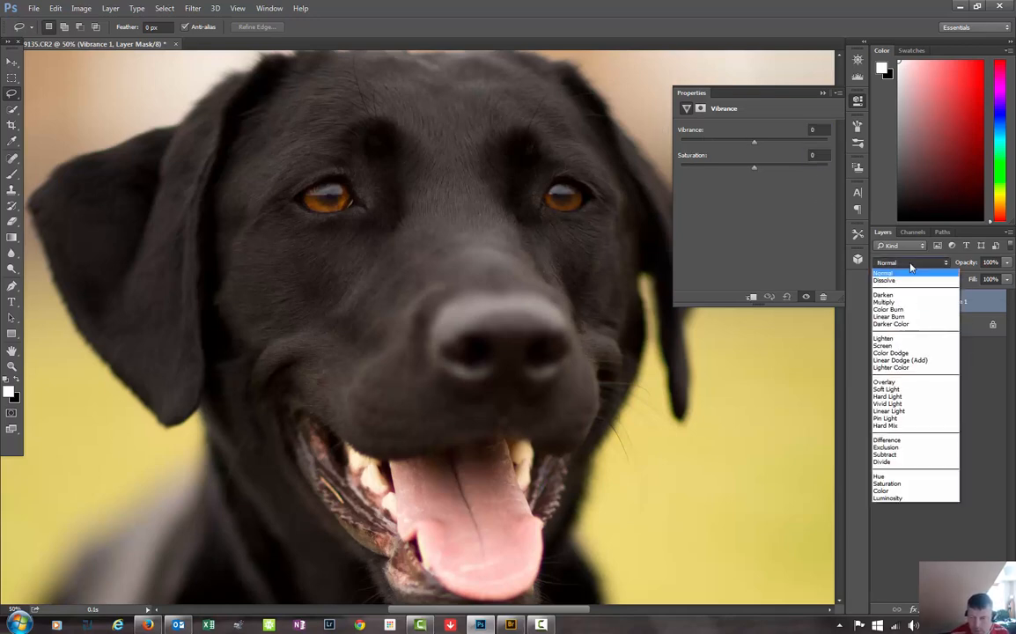
click(915, 345)
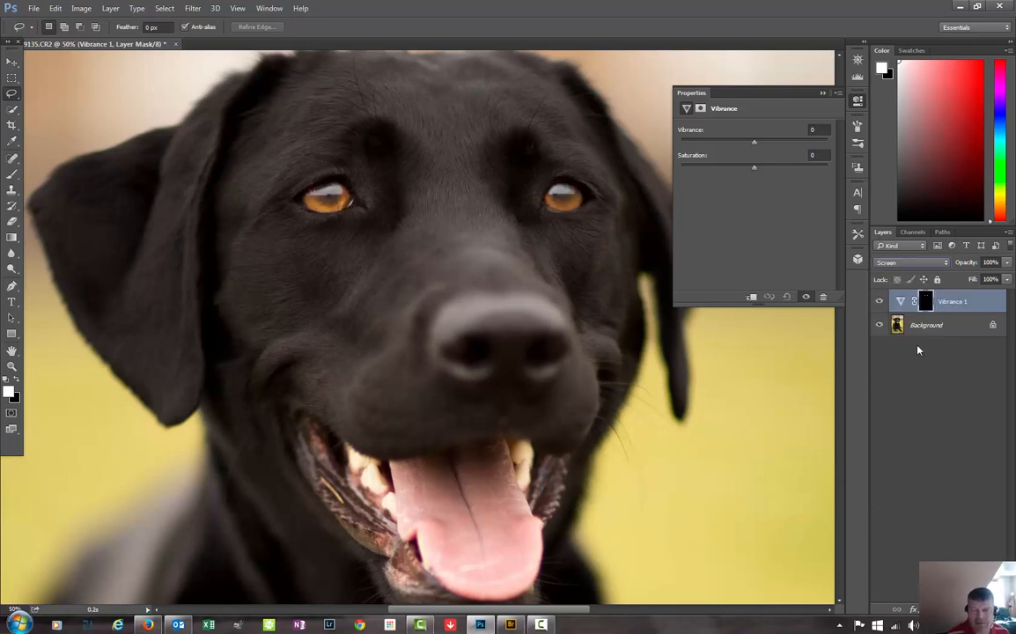
click(900, 269)
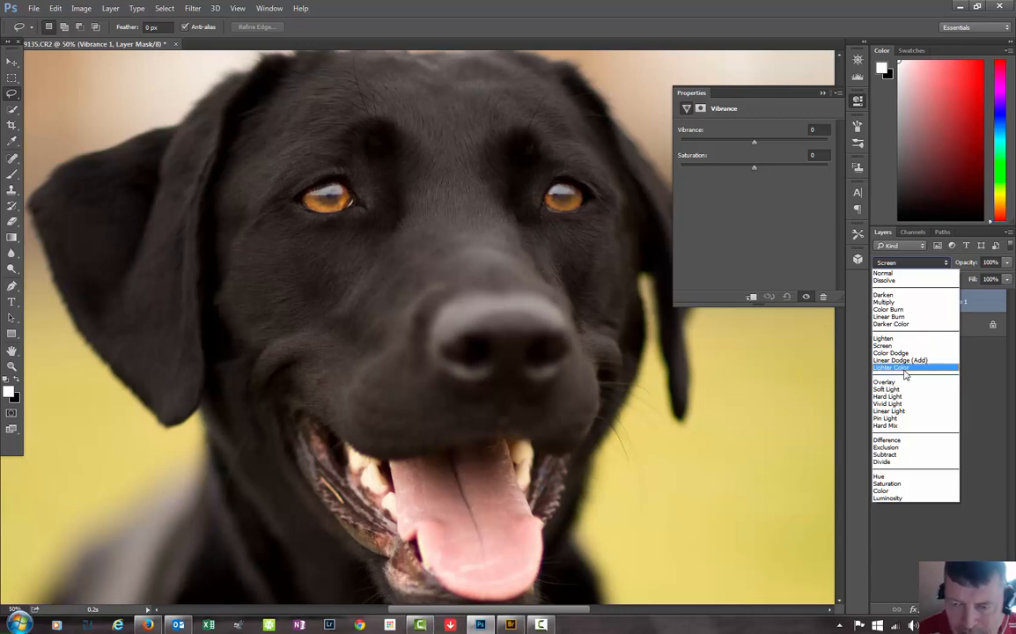
click(899, 311)
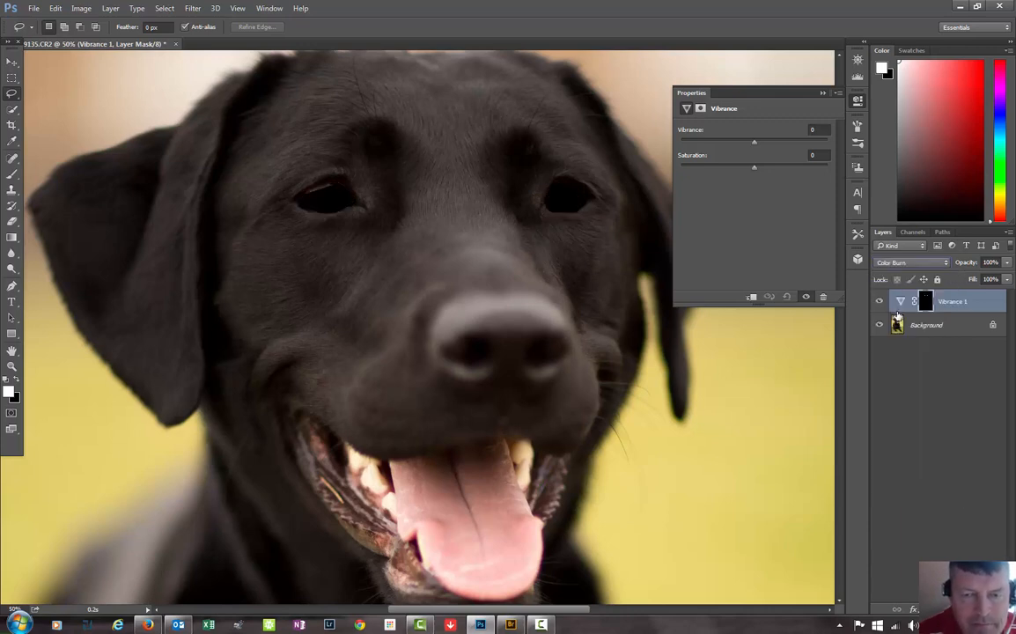
Step: Set the Vibrance 1 layer's blend mode to Color Dodge and collapse its adjustment properties
click(912, 264)
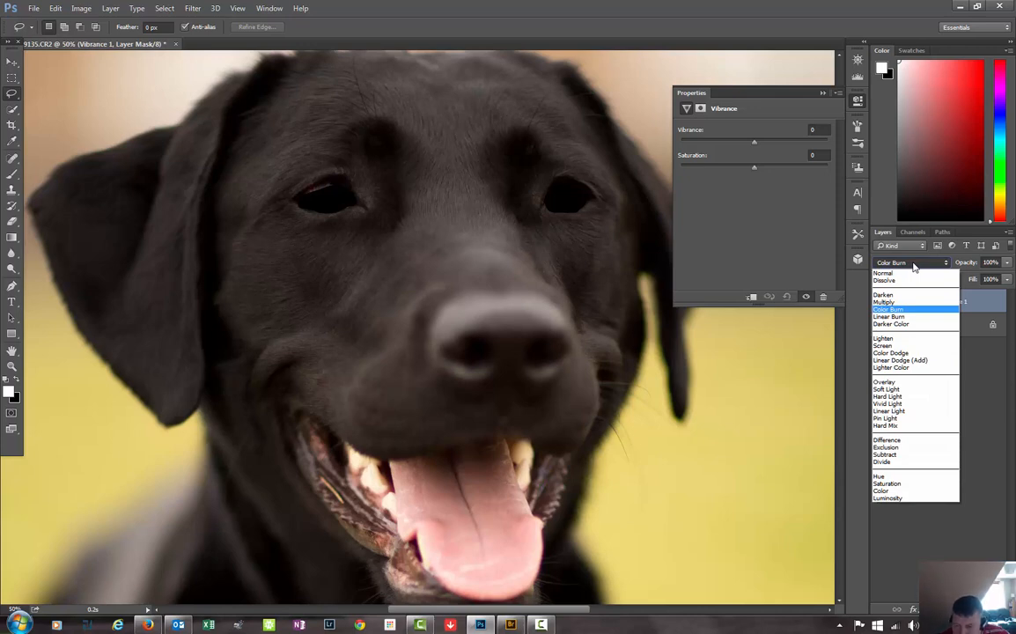
click(902, 353)
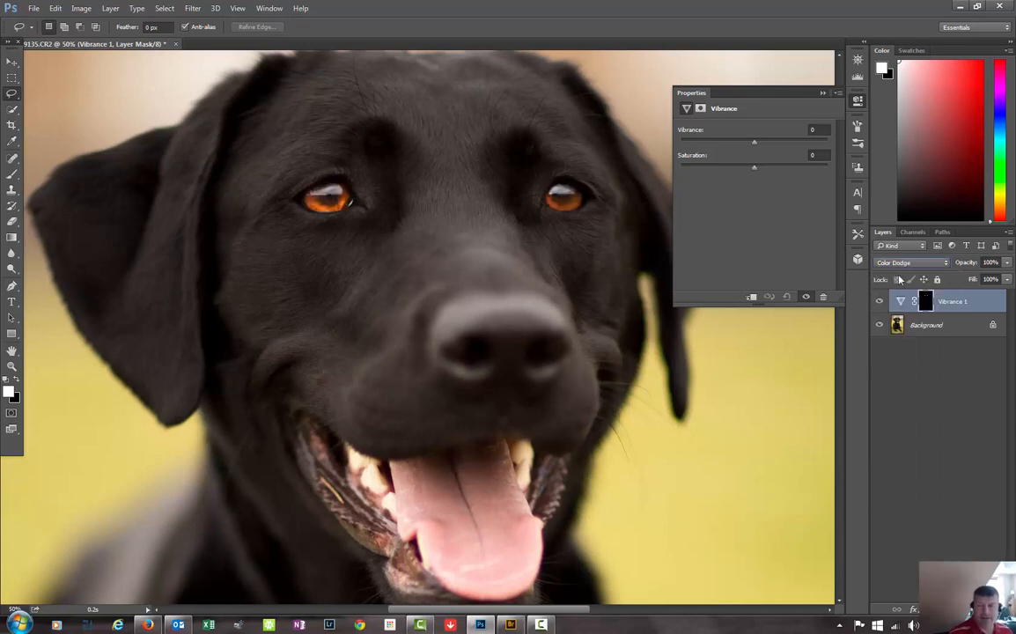
click(823, 93)
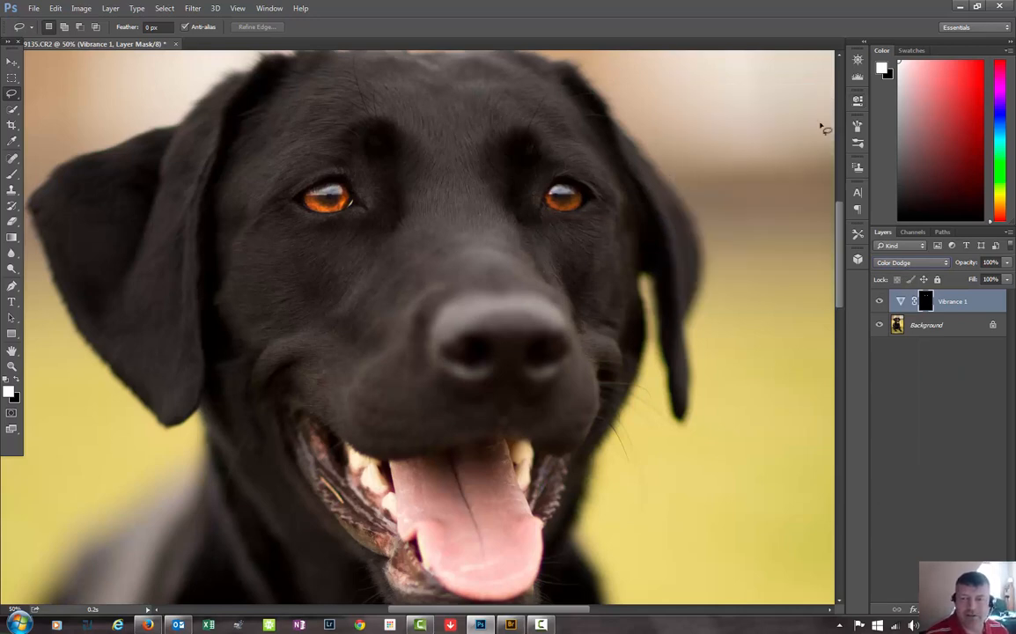
Step: Compare the eyes with and without the Vibrance 1 layer, and examine both eyes up close at 100%
click(879, 302)
click(878, 302)
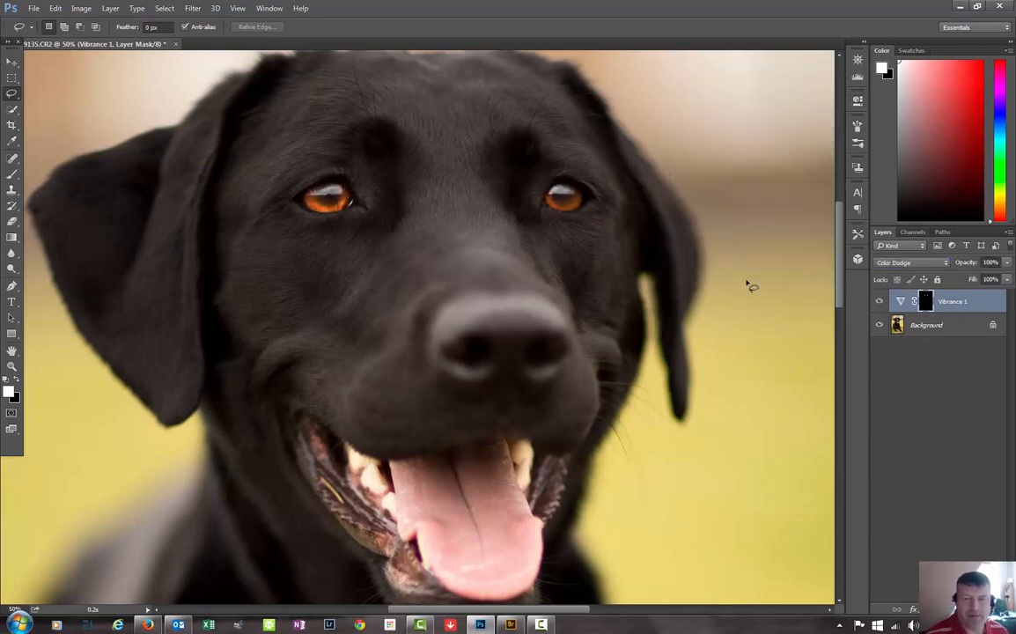
key(ctrl+plus)
key(ctrl+plus)
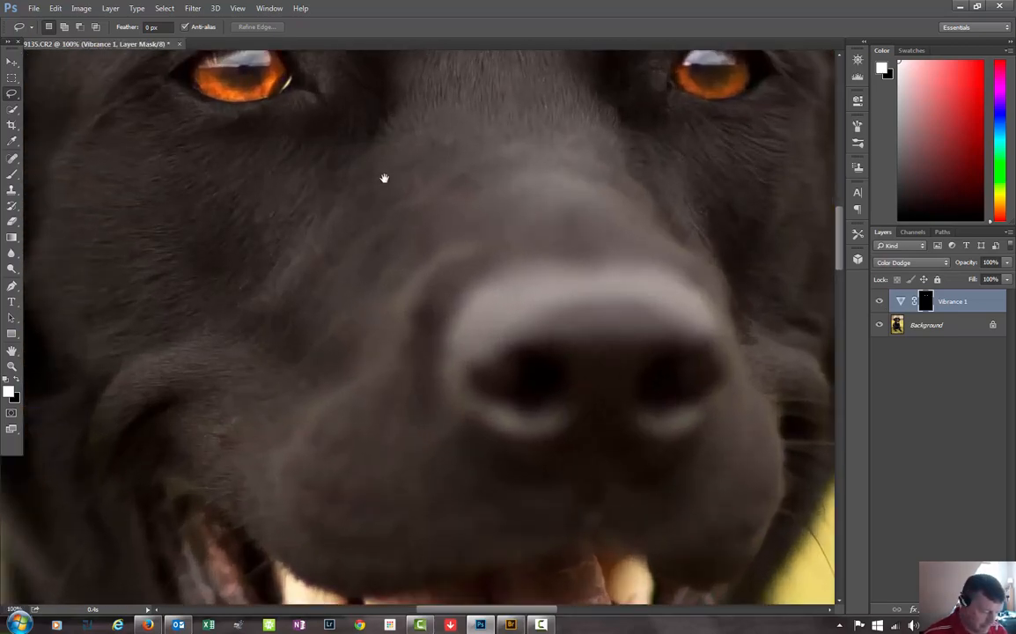
drag(385, 127, 386, 376)
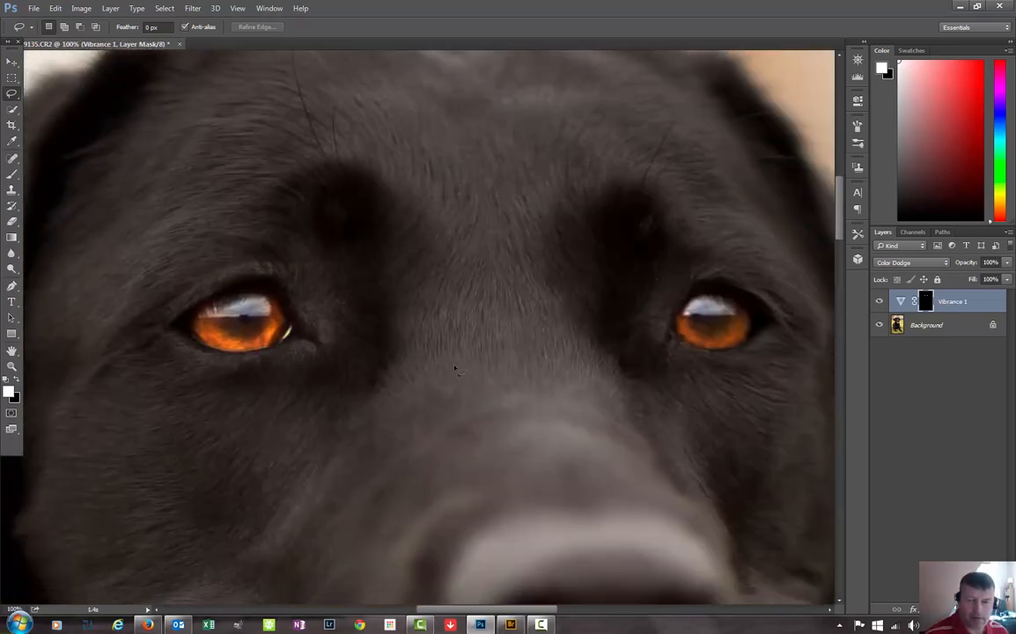
drag(555, 371, 565, 372)
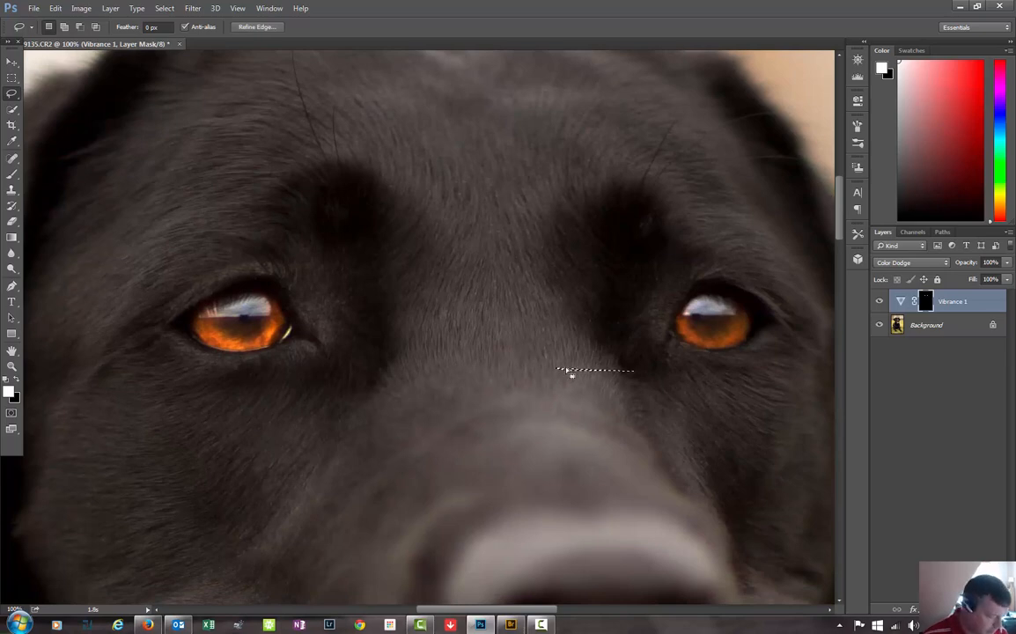
key(ctrl+d)
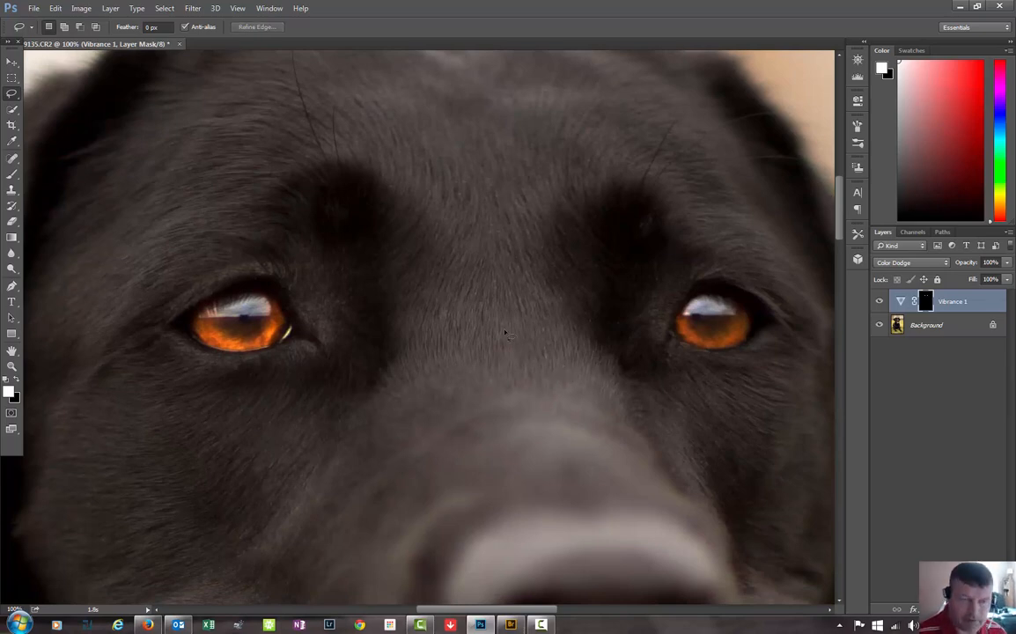
click(11, 62)
drag(531, 376, 440, 387)
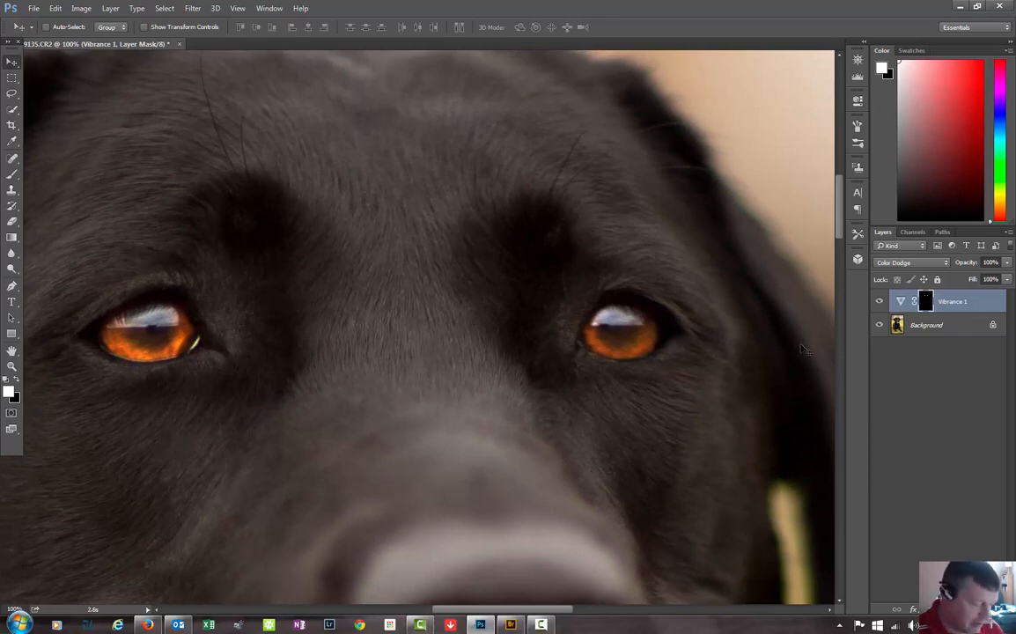
Step: Keep the Color Dodge blend mode and lower the Vibrance 1 layer's opacity to 40%
click(934, 267)
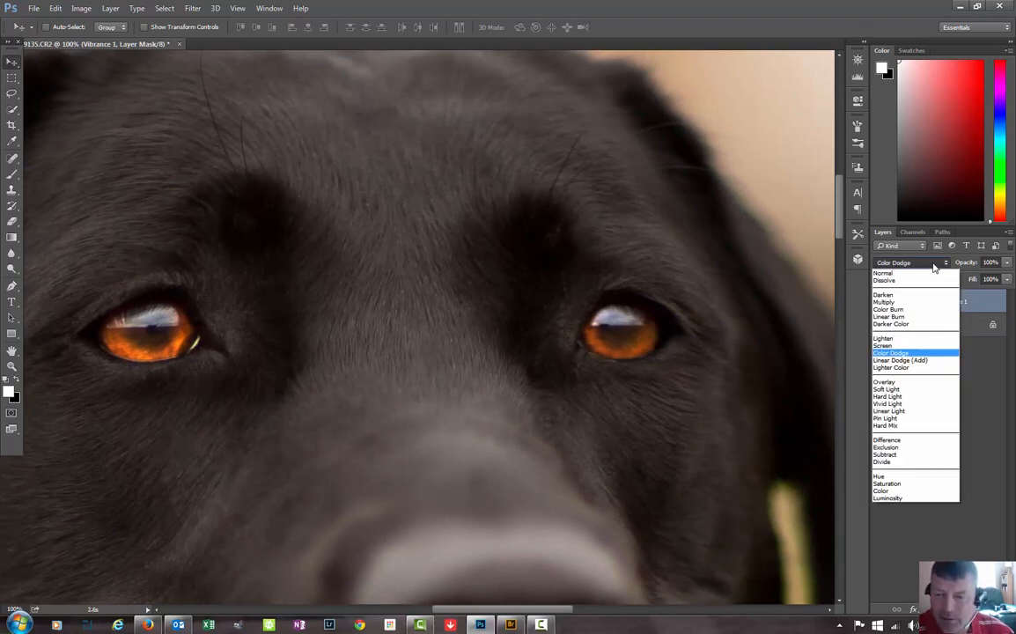
click(934, 267)
click(1008, 263)
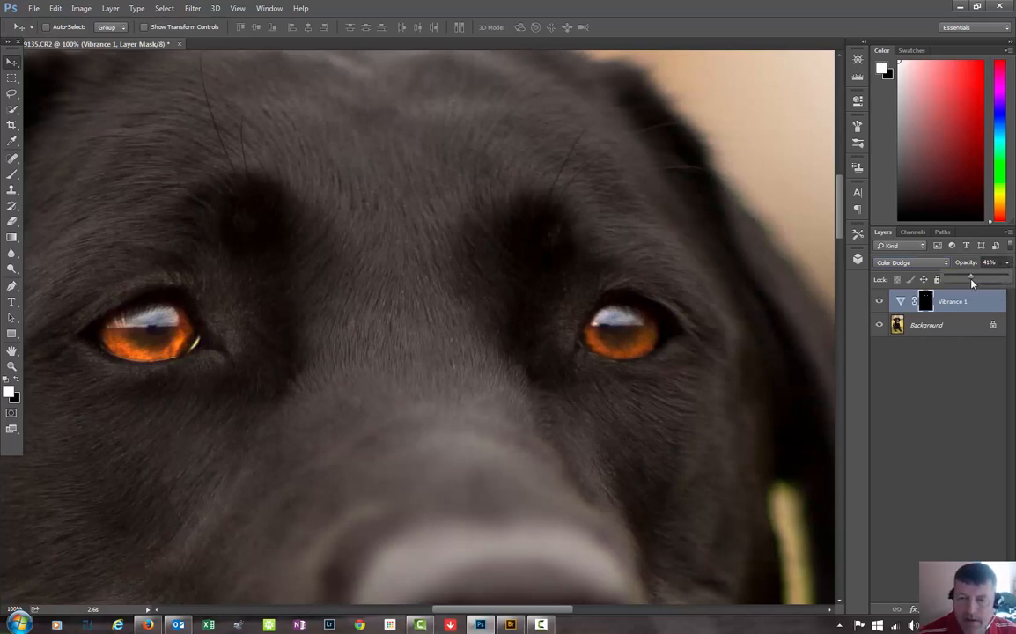
mouse_move(973, 283)
mouse_down()
mouse_move(951, 286)
mouse_move(971, 286)
mouse_up()
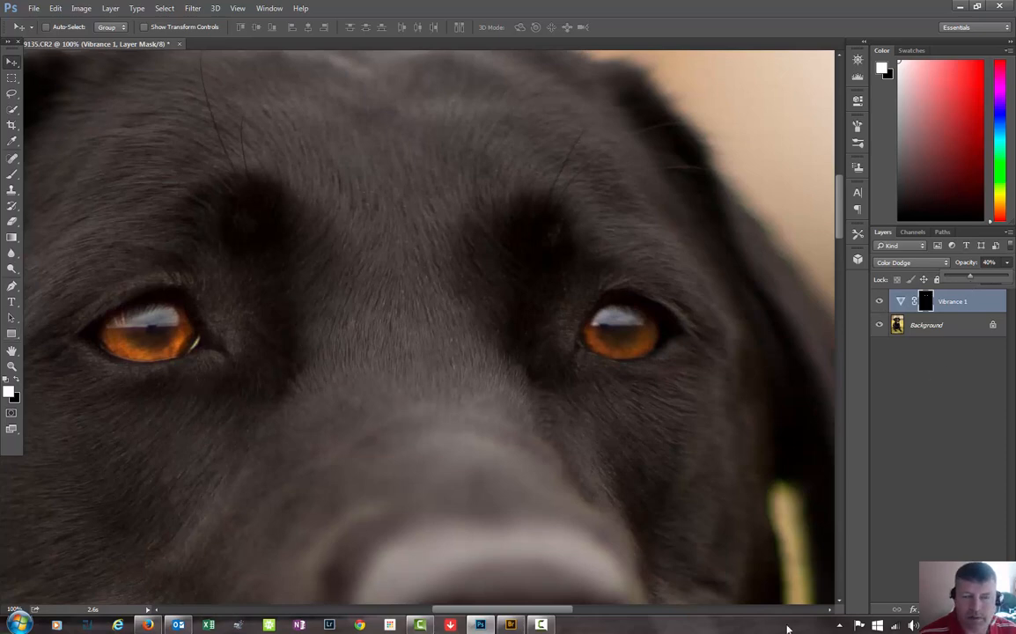
Step: Paint white on the Vibrance 1 mask along the lower edges of both eyes with a size 175 brush at 40% flow
key(b)
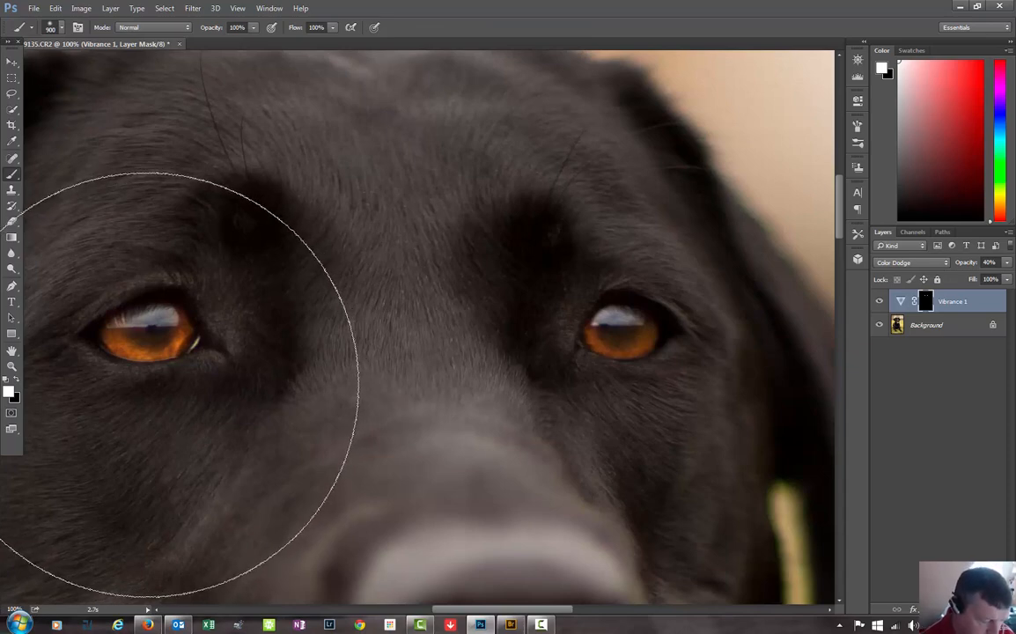
key(bracketleft)
key(bracketleft)
key(bracketleft)
key(bracketleft)
key(bracketleft)
key(bracketleft)
key(bracketleft)
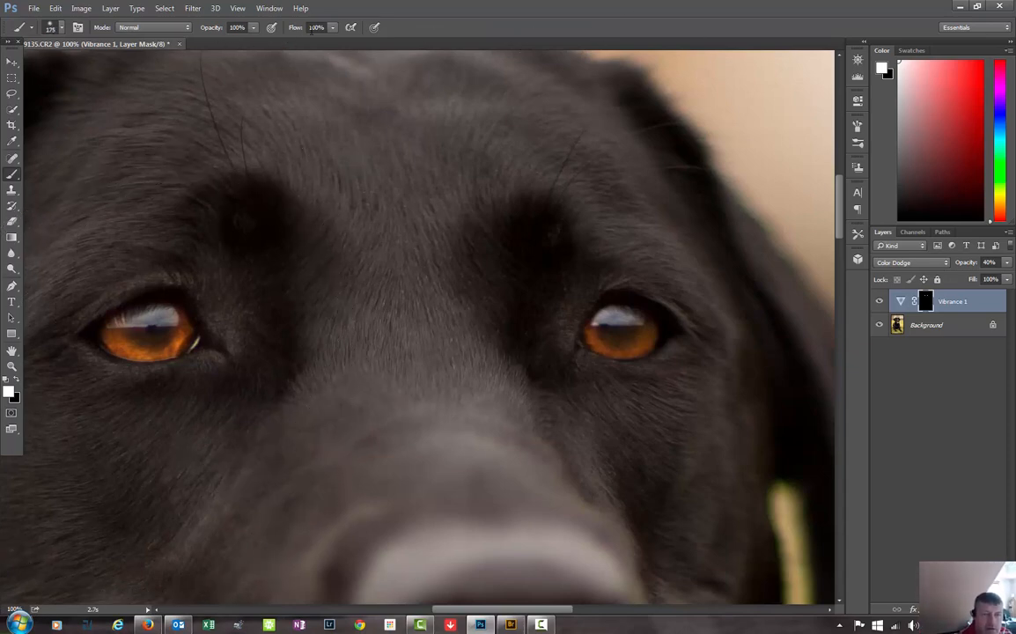
click(333, 29)
drag(300, 45, 295, 45)
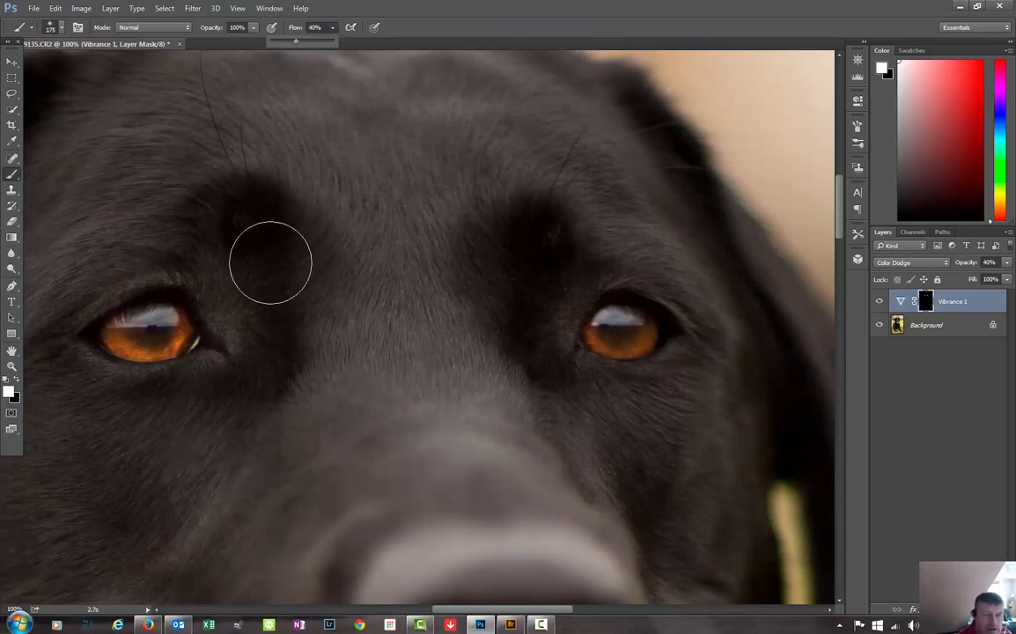
mouse_move(128, 376)
mouse_down()
mouse_move(199, 367)
mouse_move(138, 378)
mouse_move(146, 376)
mouse_move(109, 369)
mouse_up()
mouse_move(181, 366)
mouse_down()
mouse_move(87, 357)
mouse_move(167, 365)
mouse_up()
mouse_move(606, 359)
mouse_down()
mouse_move(655, 352)
mouse_move(596, 361)
mouse_move(646, 359)
mouse_move(610, 351)
mouse_up()
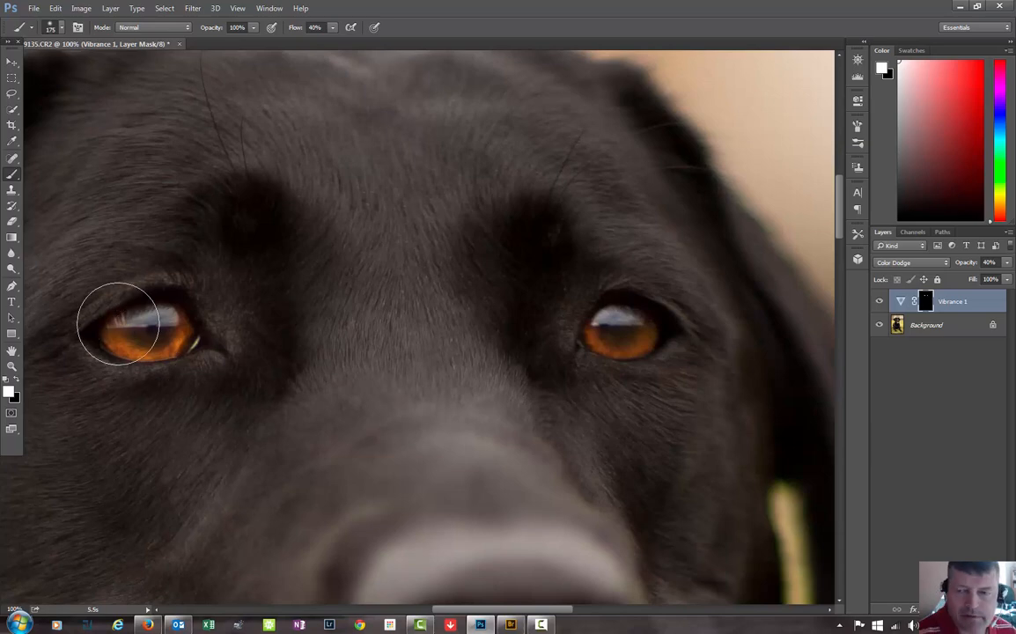
Step: Compare the dog's eyes with and without the Vibrance 1 layer to judge the painted lower edges
click(879, 302)
click(878, 302)
click(879, 302)
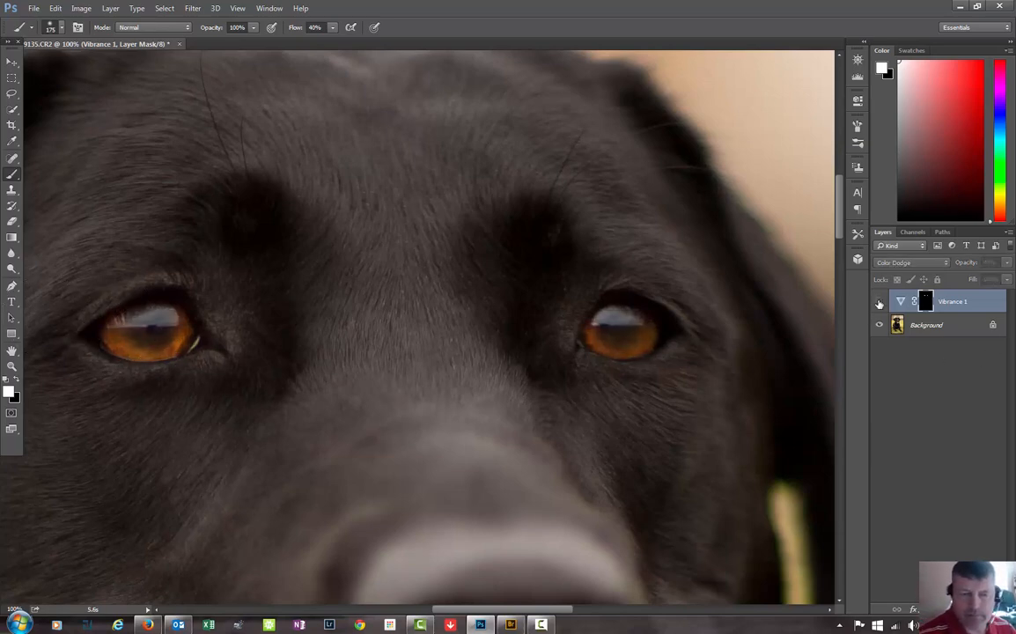
click(879, 302)
Step: Lower the Vibrance 1 layer's opacity to 25% and compare the eyes with and without the layer
click(1006, 264)
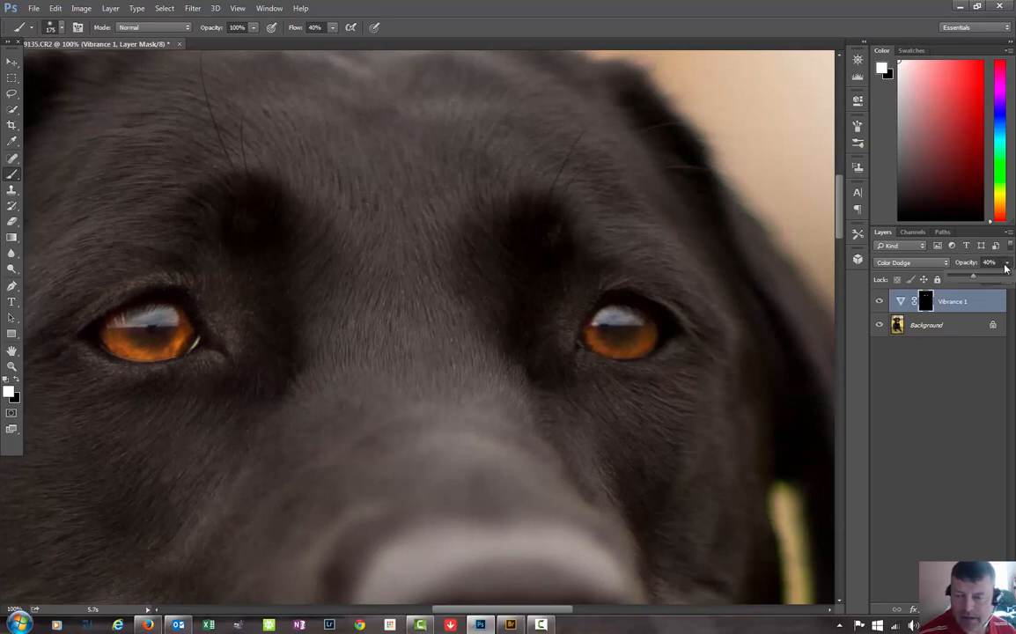
drag(965, 280, 956, 280)
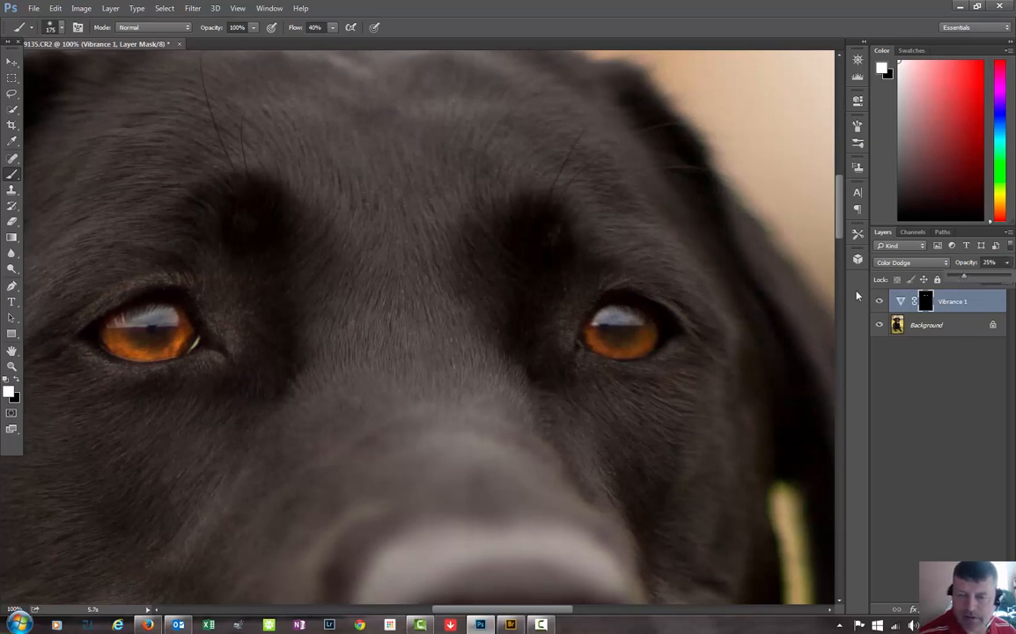
click(881, 304)
click(881, 303)
click(881, 304)
click(881, 303)
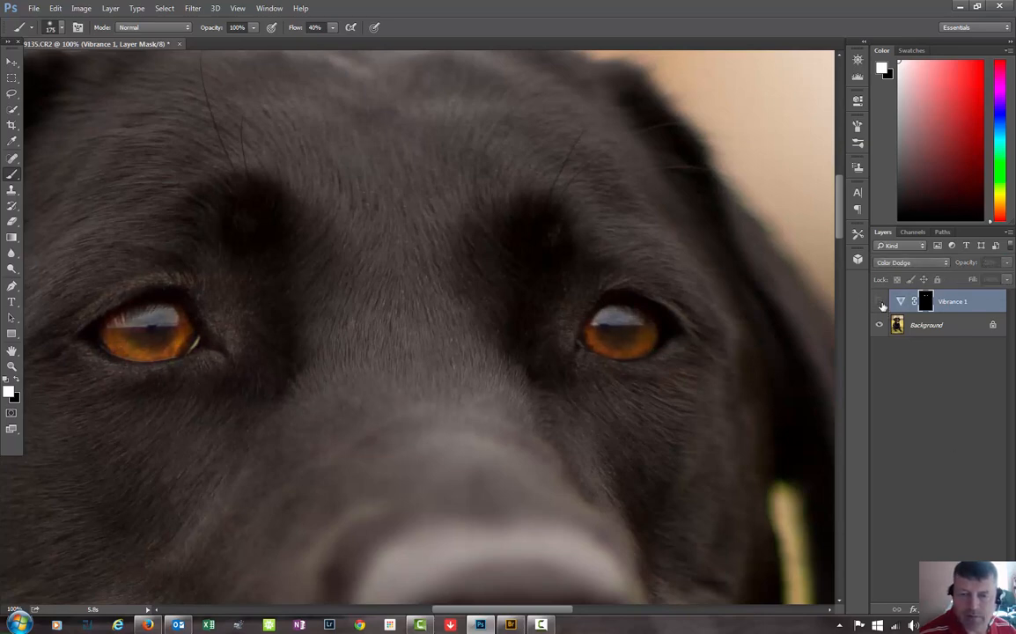
click(881, 304)
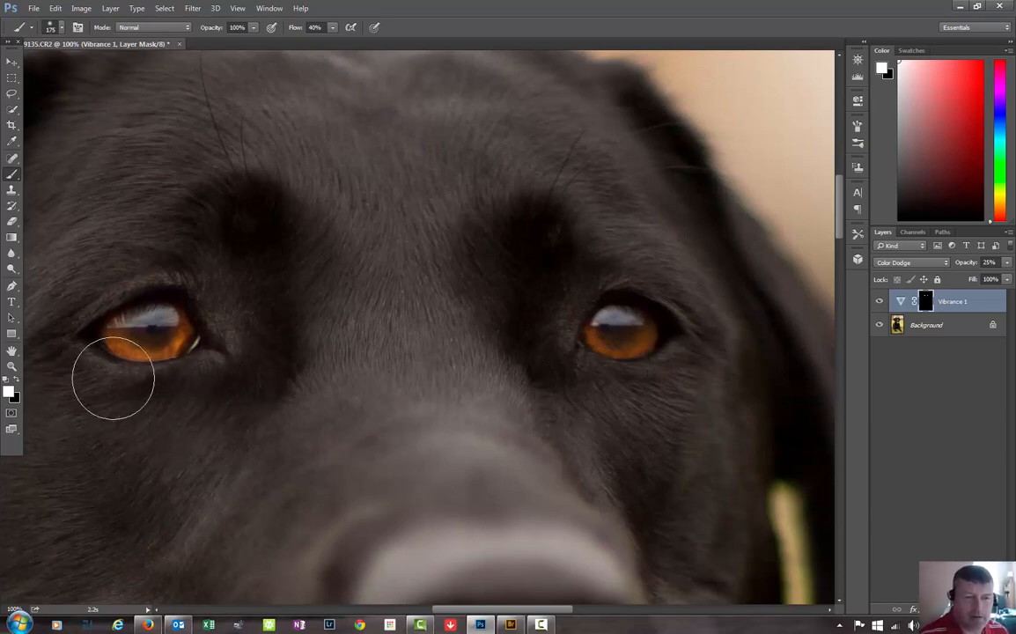
click(883, 305)
click(883, 305)
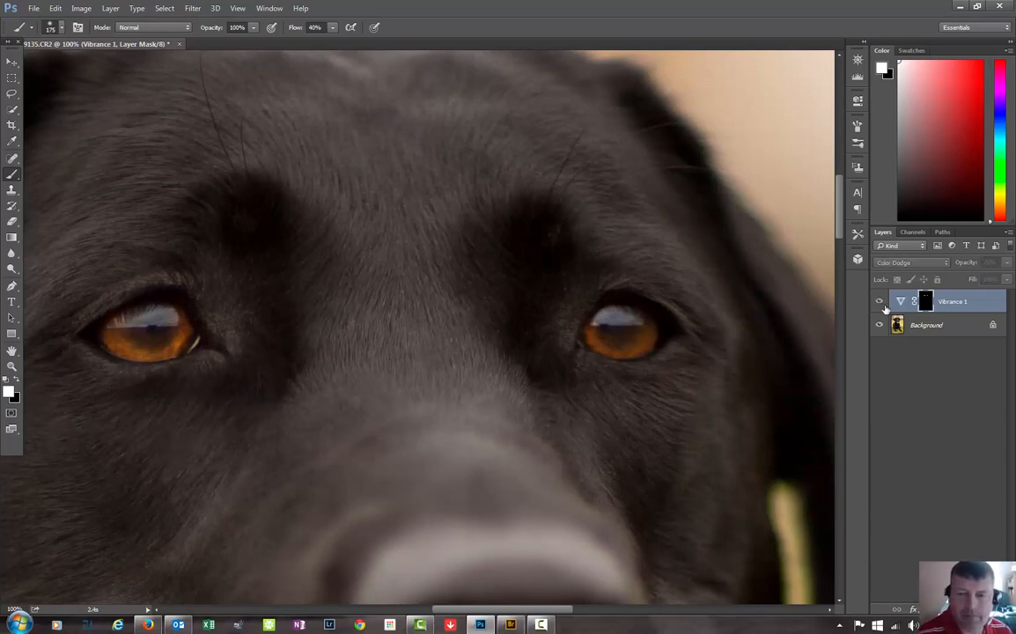
click(883, 305)
click(883, 305)
click(883, 305)
click(883, 304)
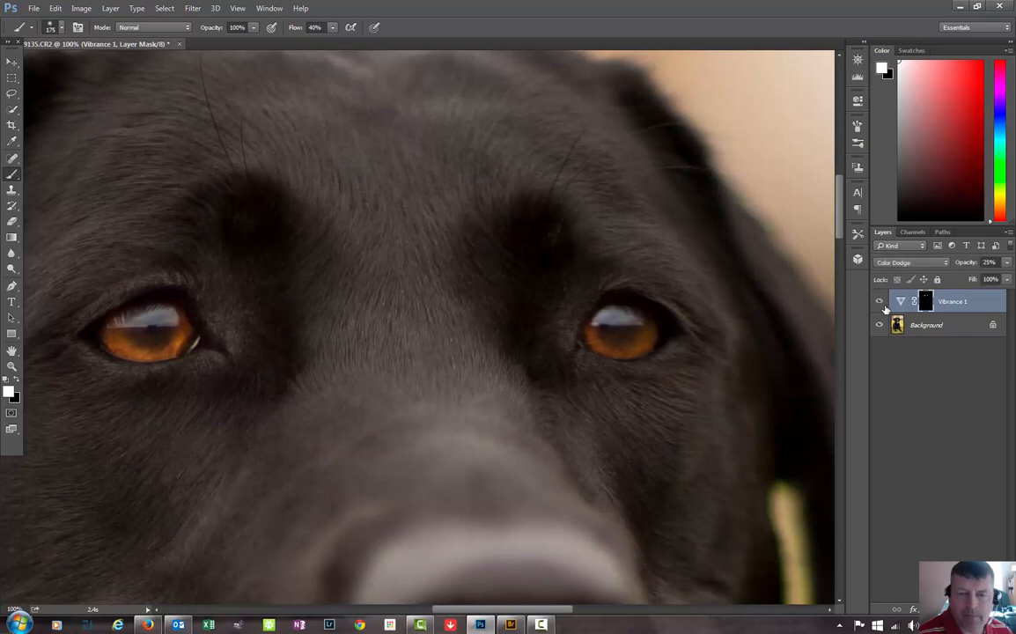
Step: Fit the whole portrait in view and reduce the Vibrance 1 layer's opacity to 22%
key(ctrl+0)
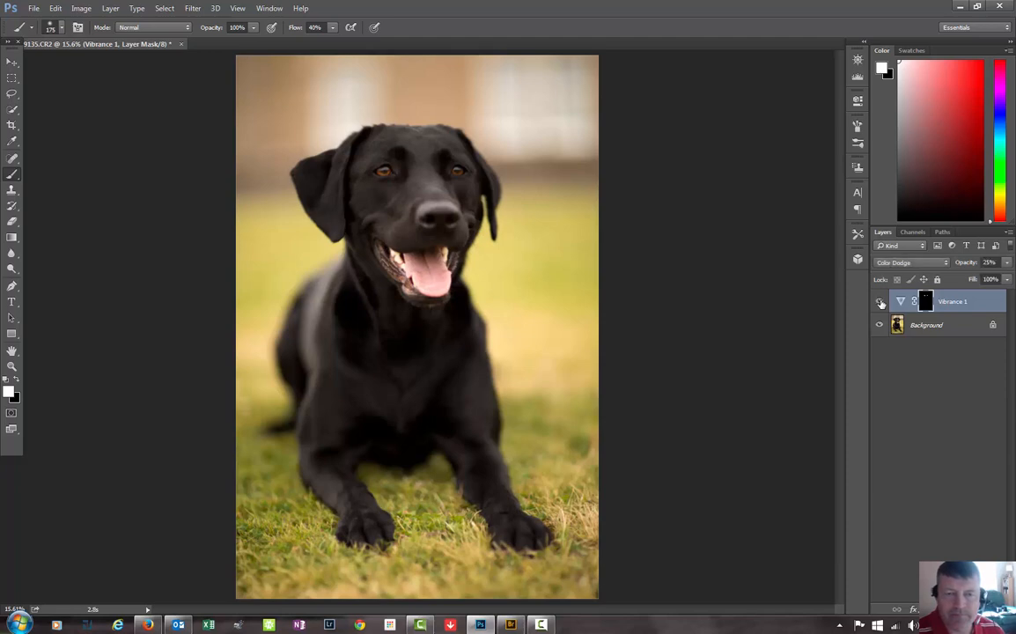
click(1006, 264)
mouse_move(964, 279)
mouse_down()
mouse_move(939, 280)
mouse_move(963, 282)
mouse_up()
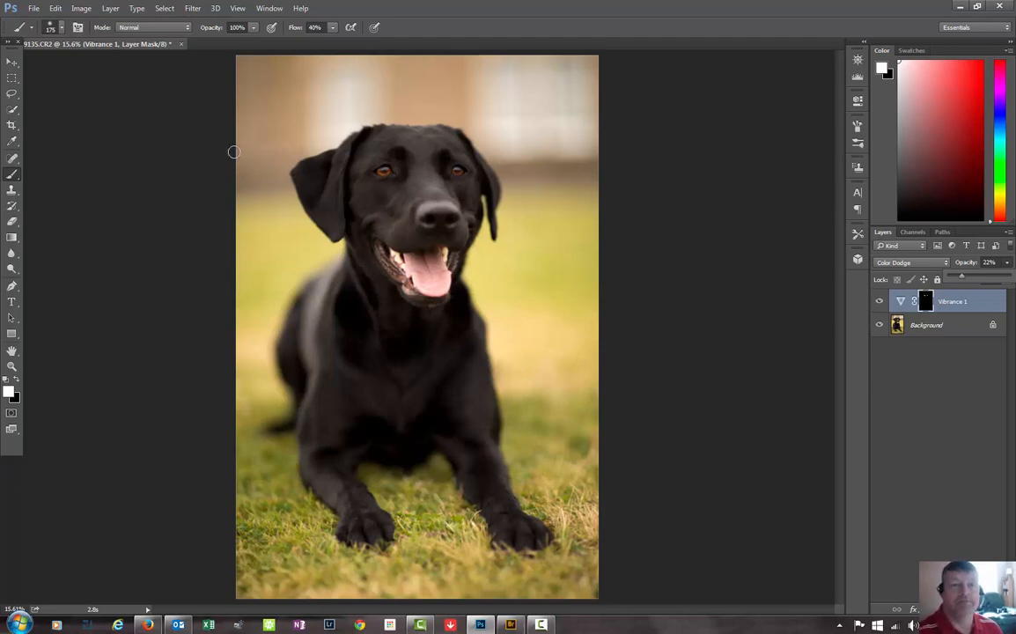
Step: Start saving the portrait as a Photoshop file in the Breziner effect folder and enter "calley 2" as the file name
click(34, 8)
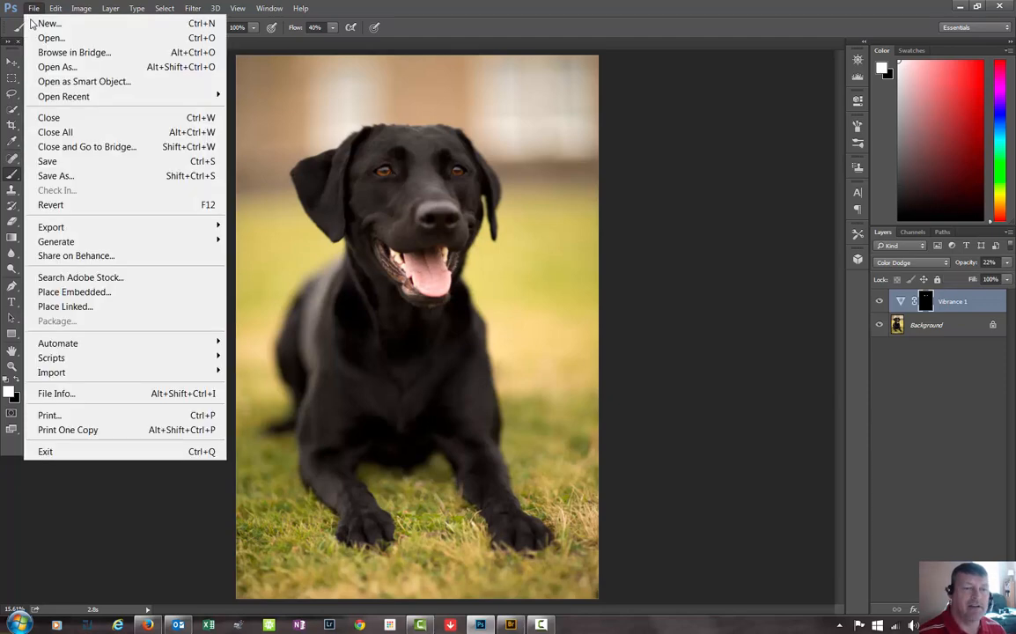
click(132, 175)
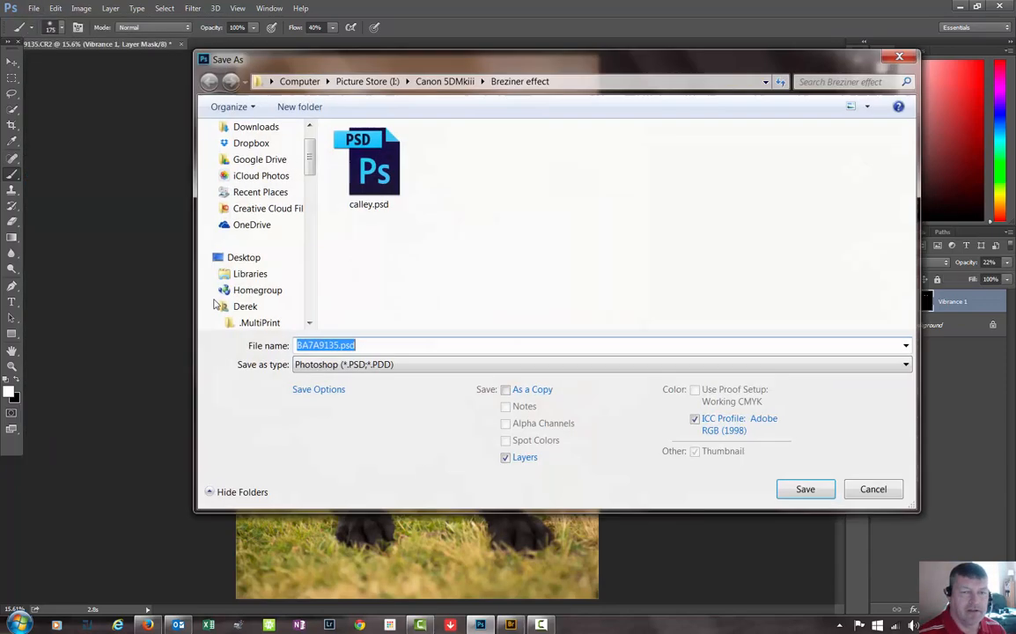
click(374, 167)
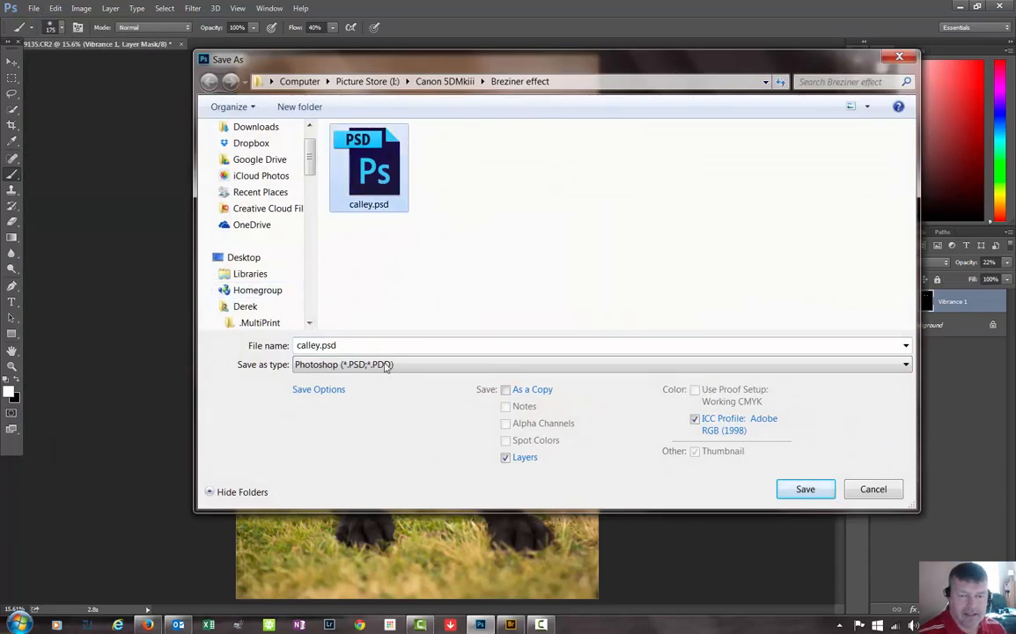
click(382, 343)
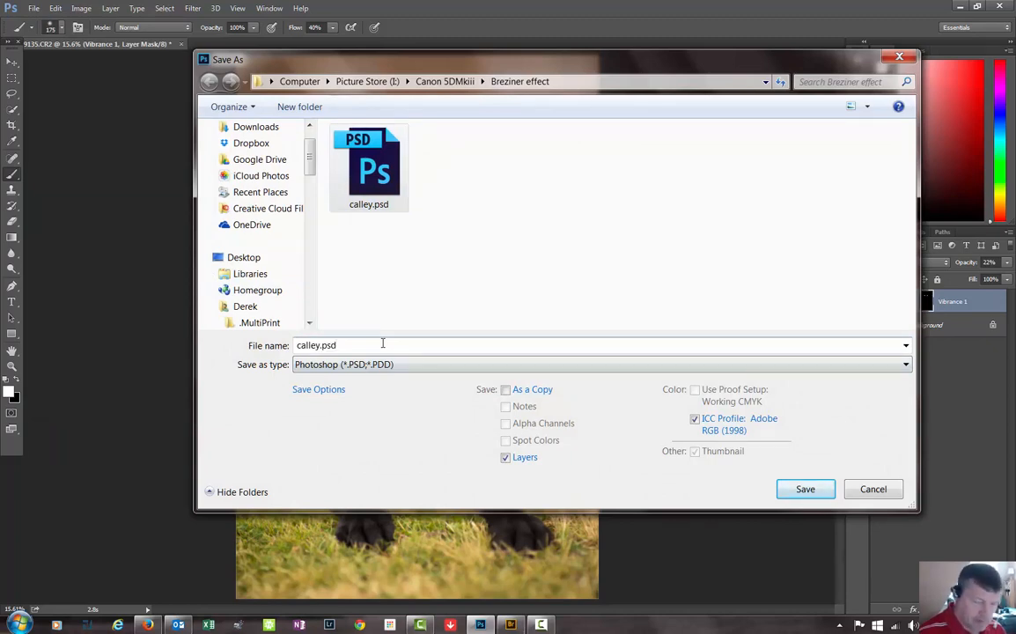
key(BackSpace)
key(BackSpace)
key(BackSpace)
key(BackSpace)
key(BackSpace)
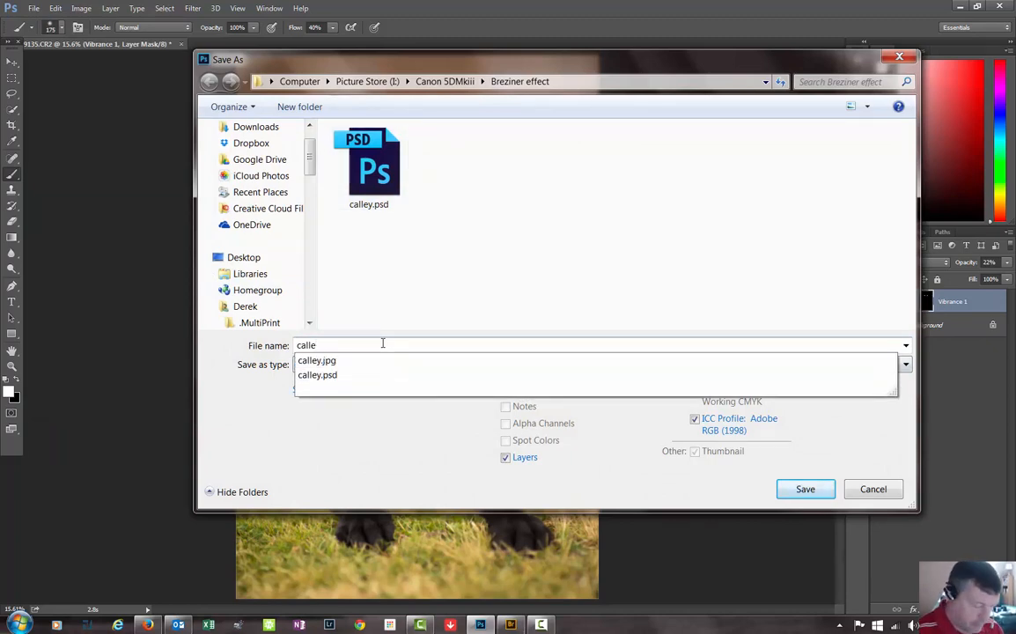
text(y 2)
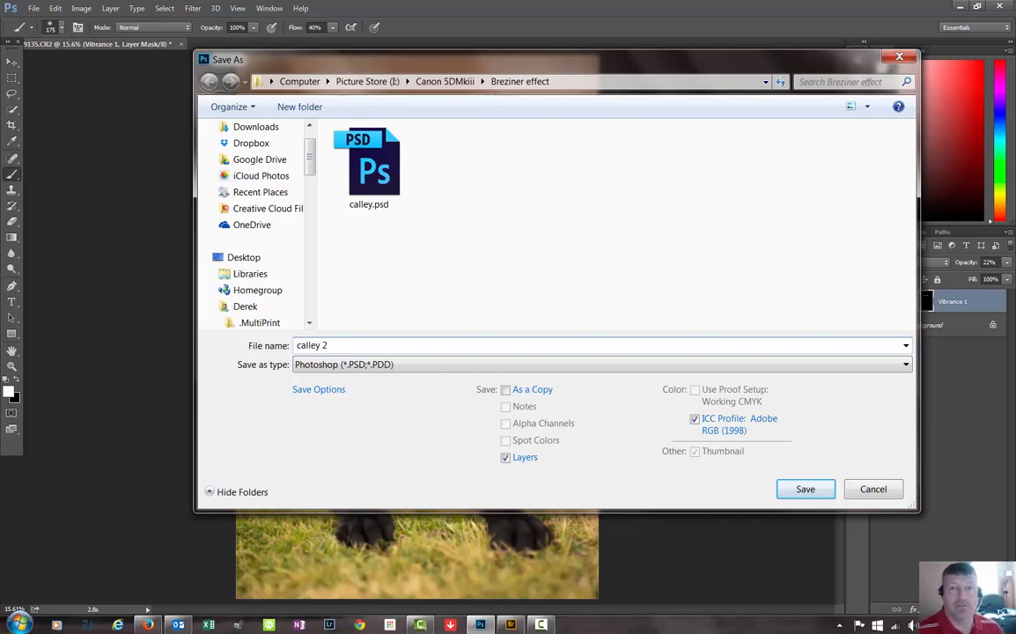
Step: Switch to Adobe Bridge and show the Breziner effect folder with the dog photos
key(alt+Tab)
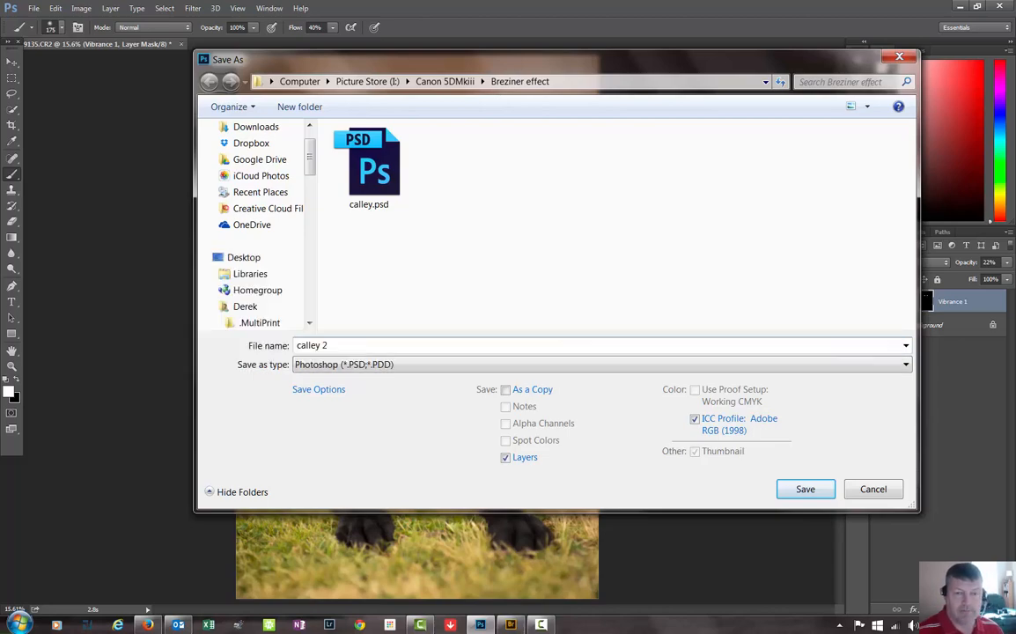
key(alt+Tab)
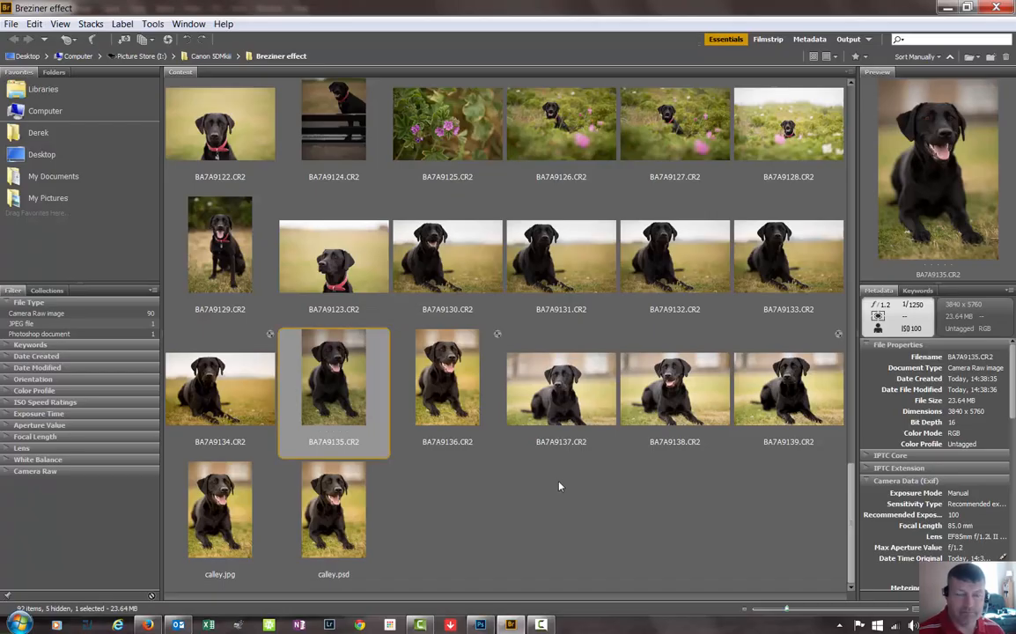